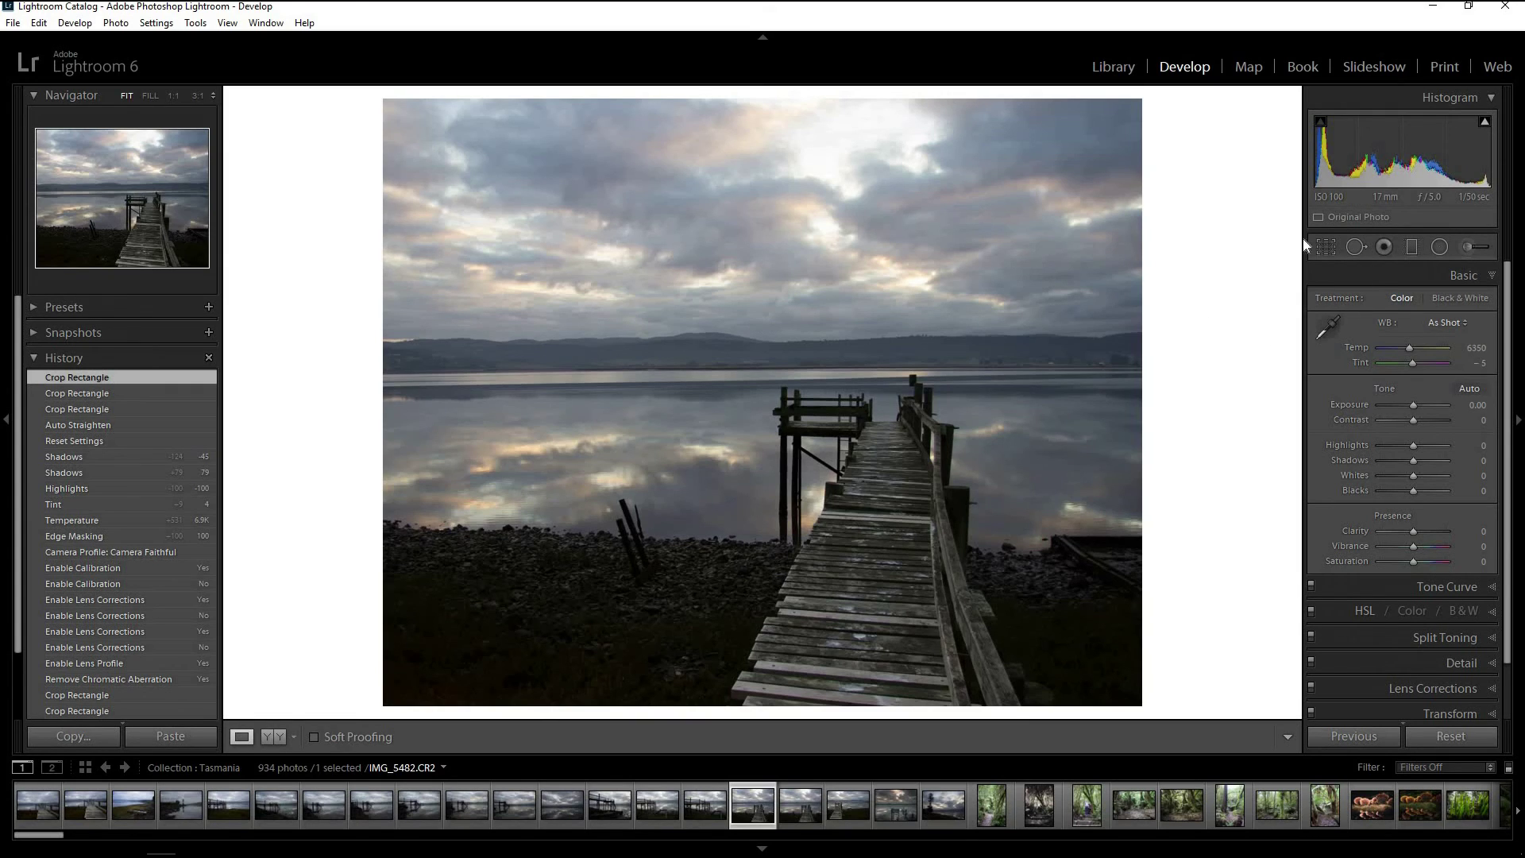
# - Clear the photo's recorded edit history
pyautogui.scroll(-2, 1511, 314)
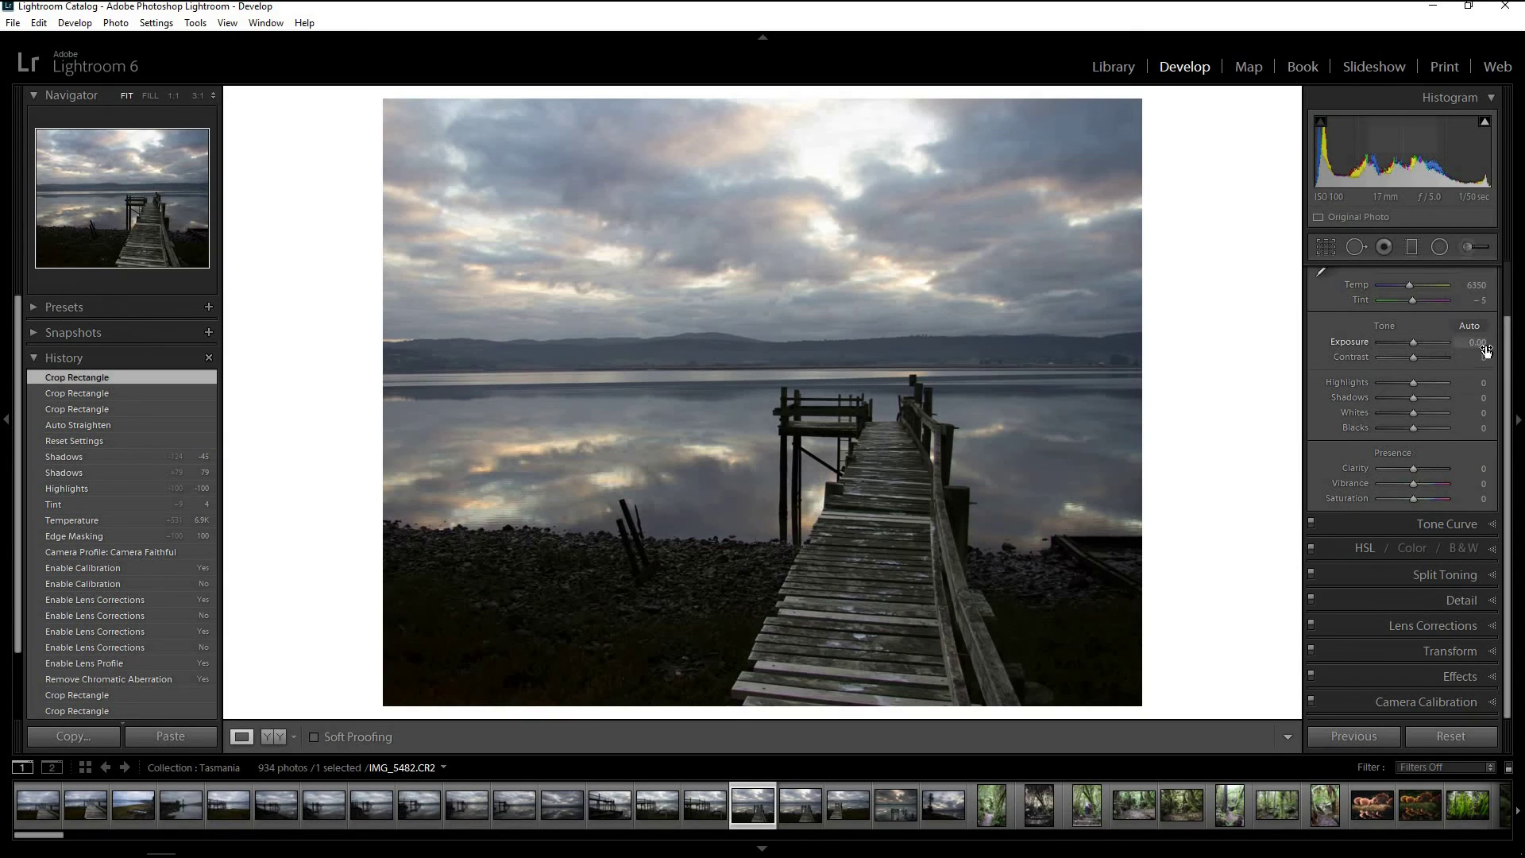
pyautogui.moveTo(1508, 338); pyautogui.dragTo(1514, 273)
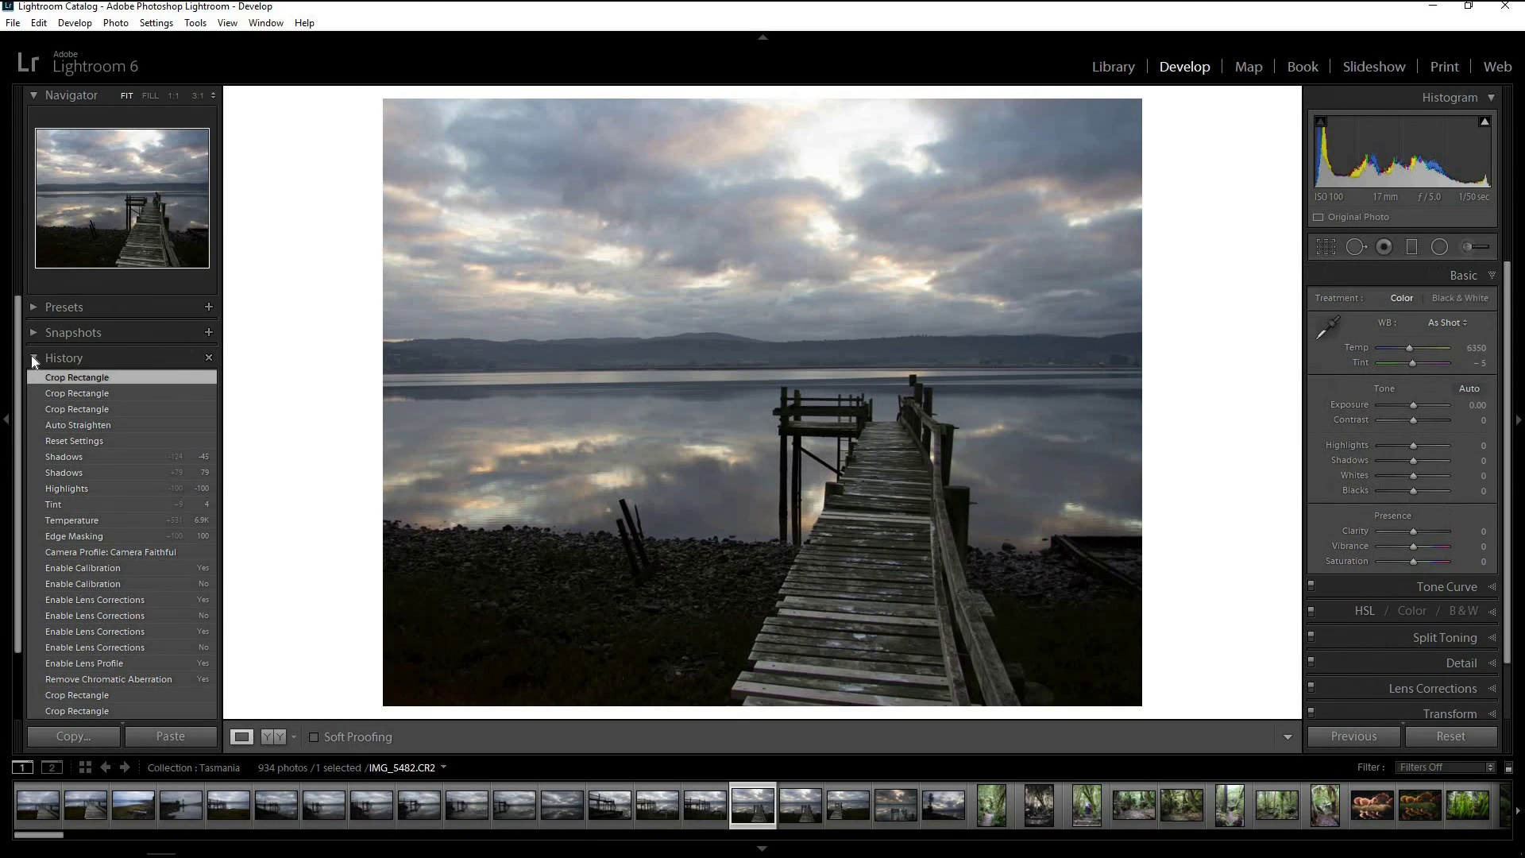
pyautogui.click(209, 358)
pyautogui.click(53, 359)
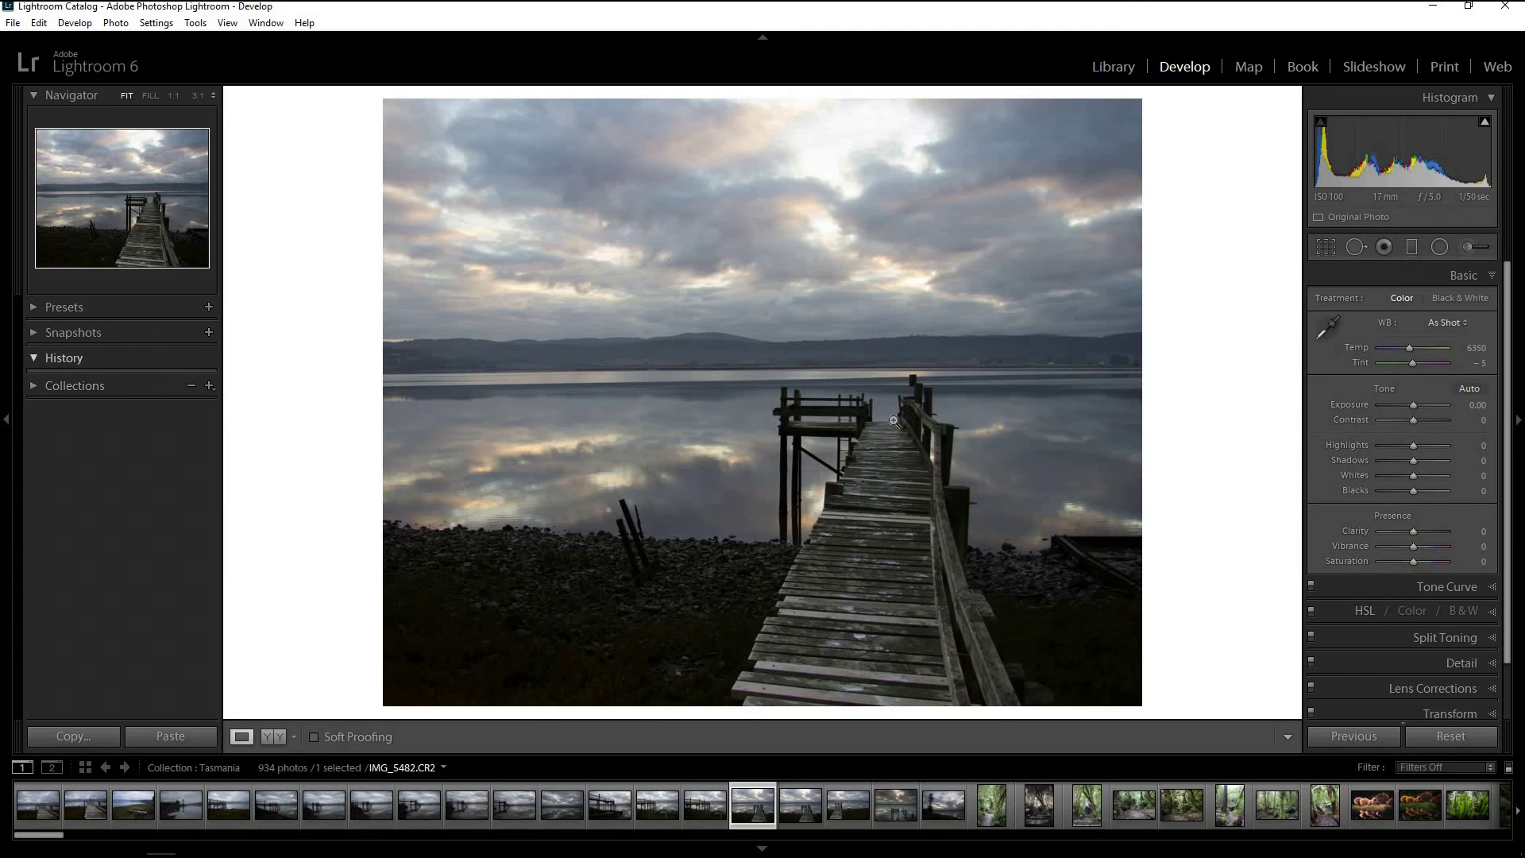
# - Try raising the exposure to +0.24, and reset it to 0.00
pyautogui.moveTo(1413, 403); pyautogui.dragTo(1416, 402)
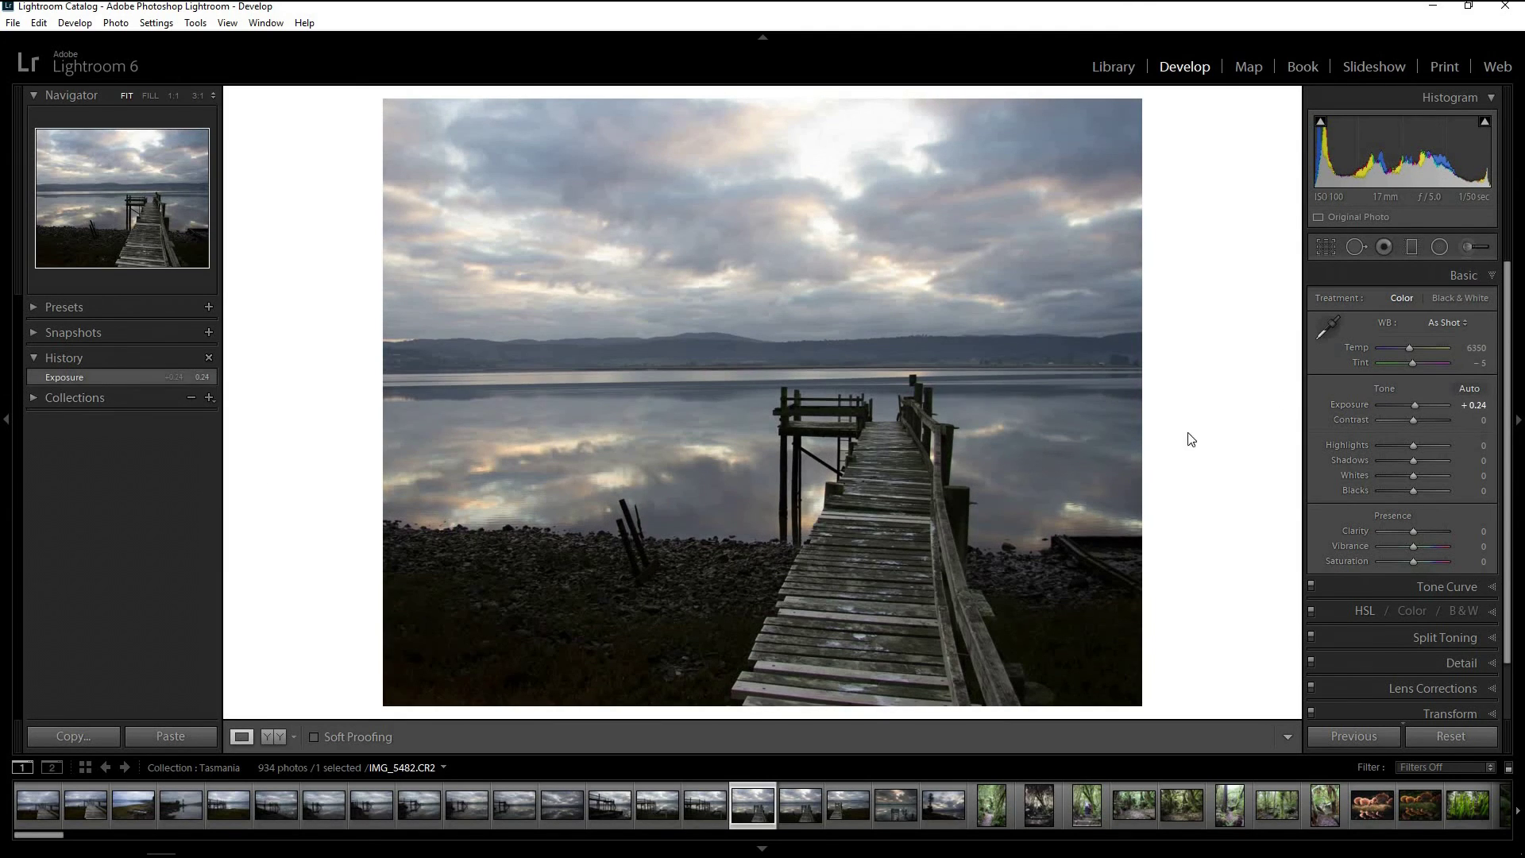
pyautogui.doubleClick(1413, 405)
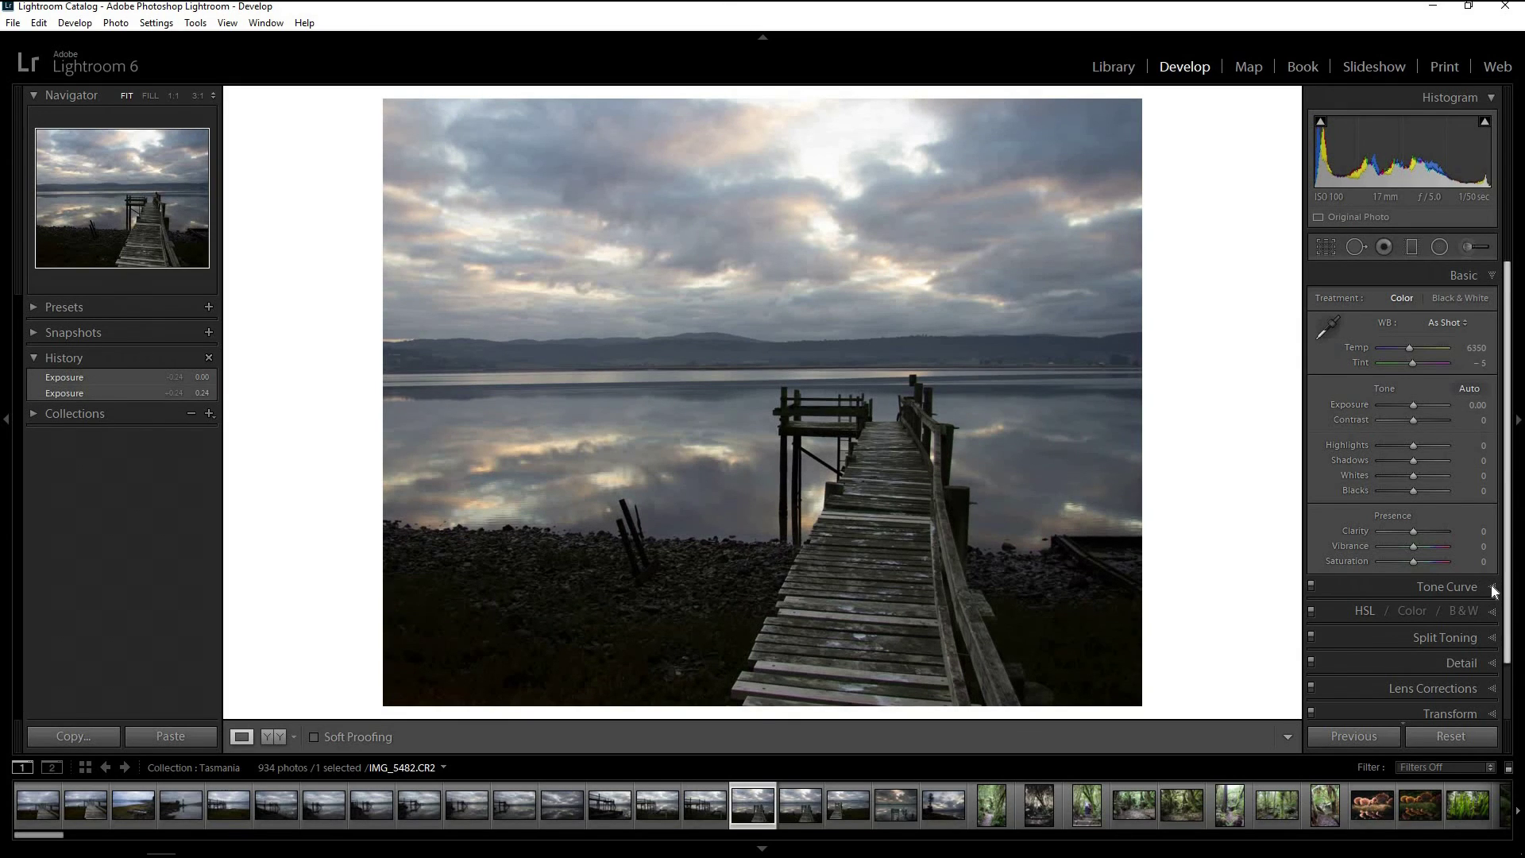
# - Turn on chromatic aberration removal and profile corrections in the lens corrections, keeping the default Canon lens profile
pyautogui.scroll(-2, 1465, 636)
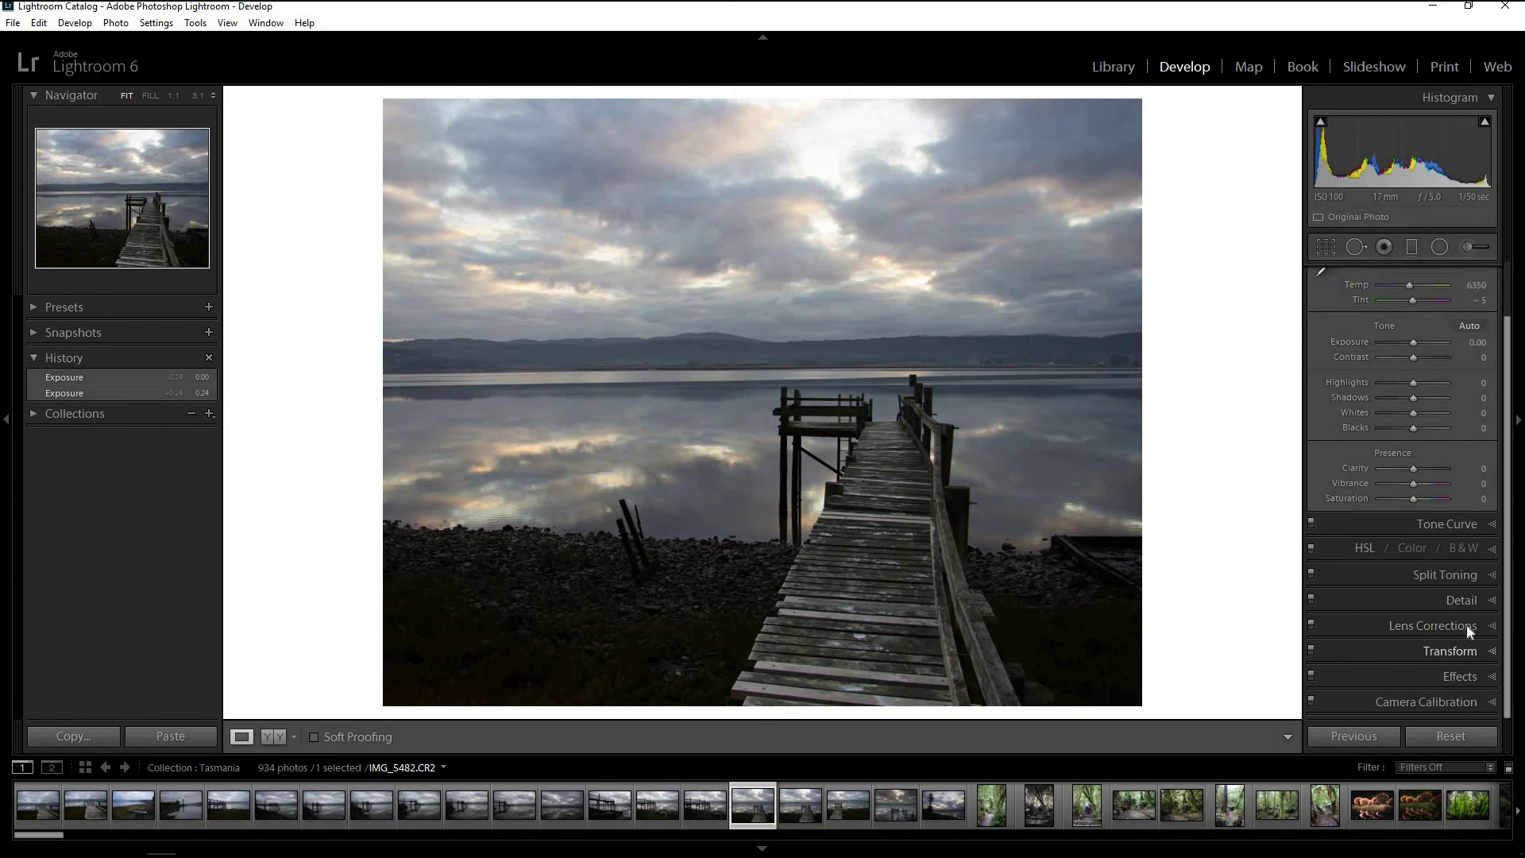
pyautogui.click(1466, 626)
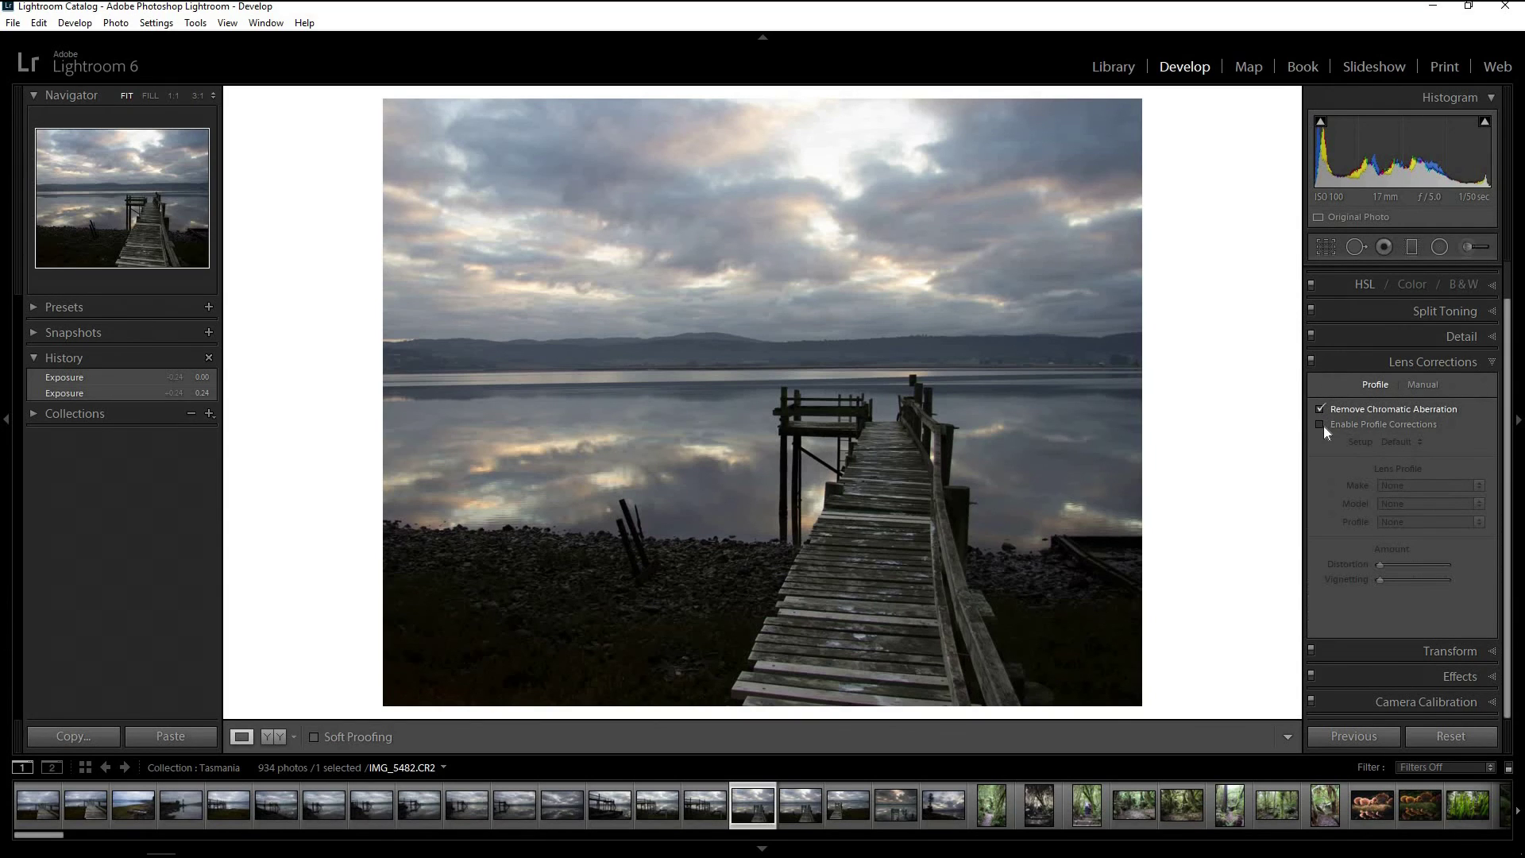
pyautogui.click(1320, 409)
pyautogui.click(1322, 424)
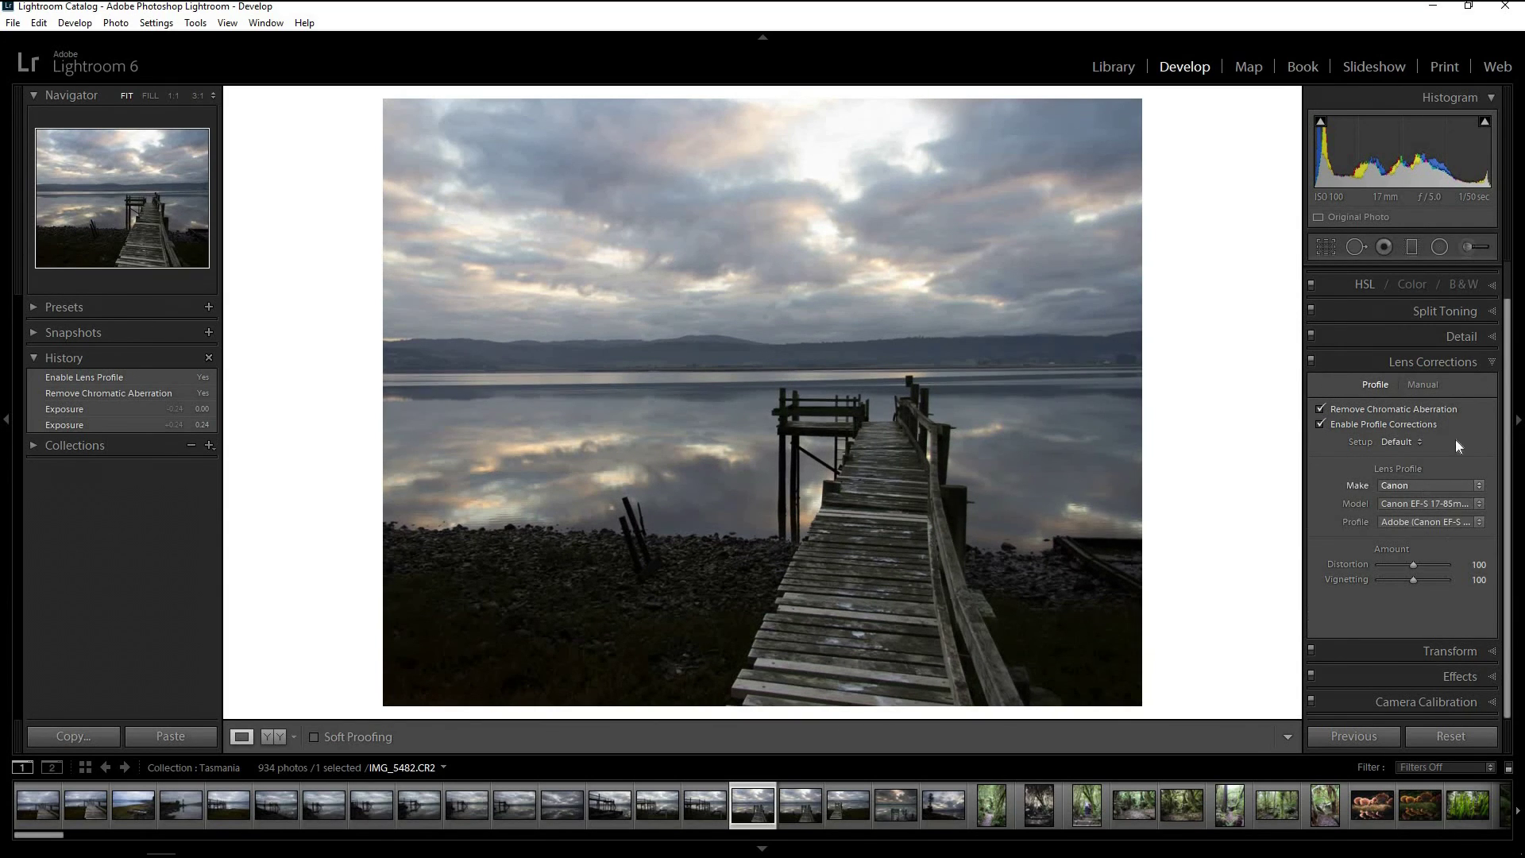
pyautogui.click(1475, 362)
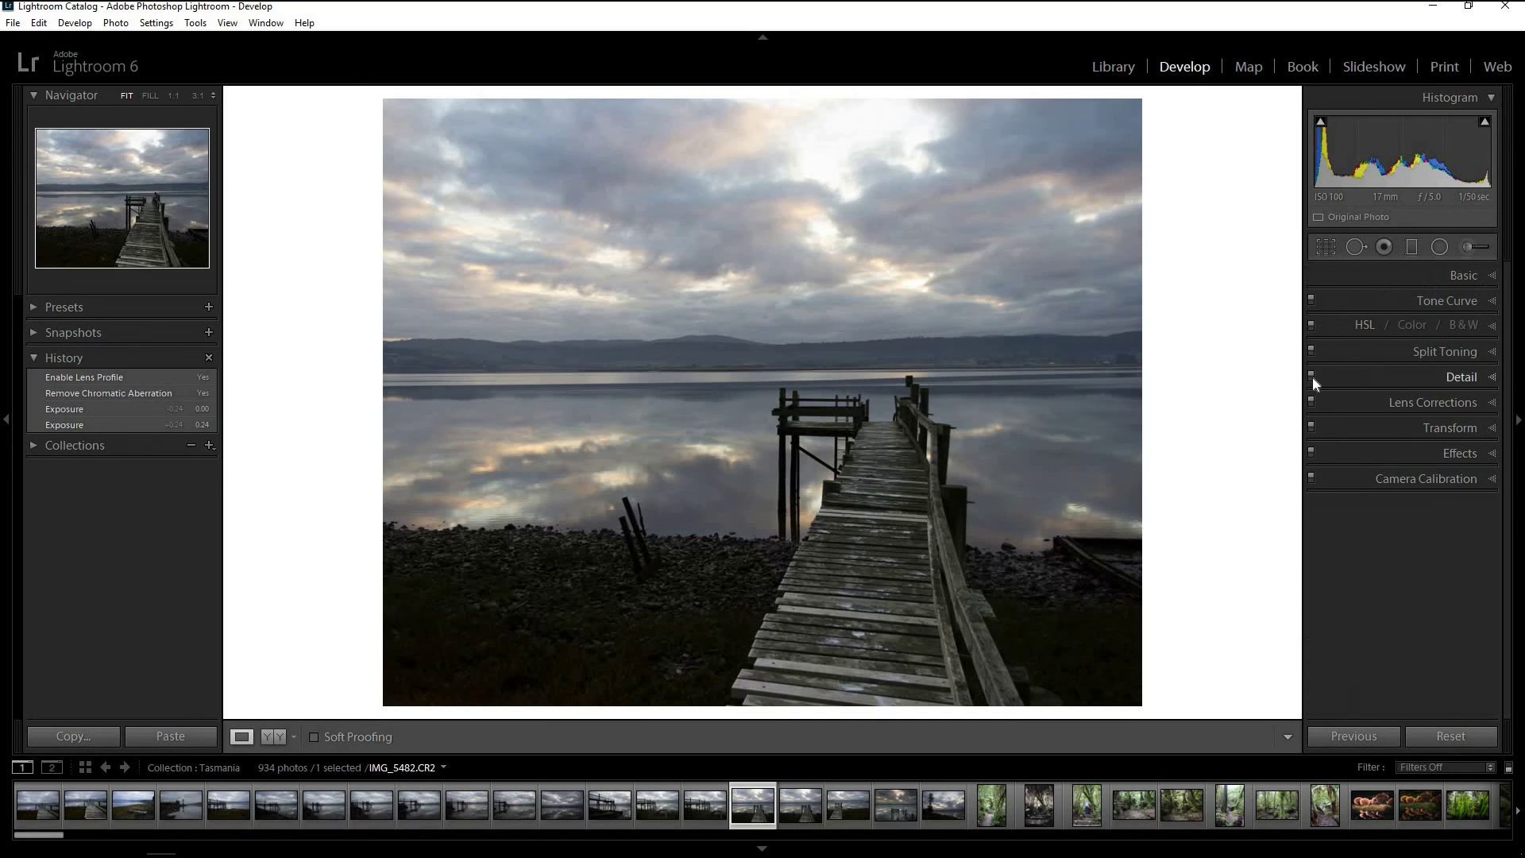
# - Toggle the Detail adjustments off and on for comparison, and leave them disabled
pyautogui.click(1311, 374)
pyautogui.click(1314, 380)
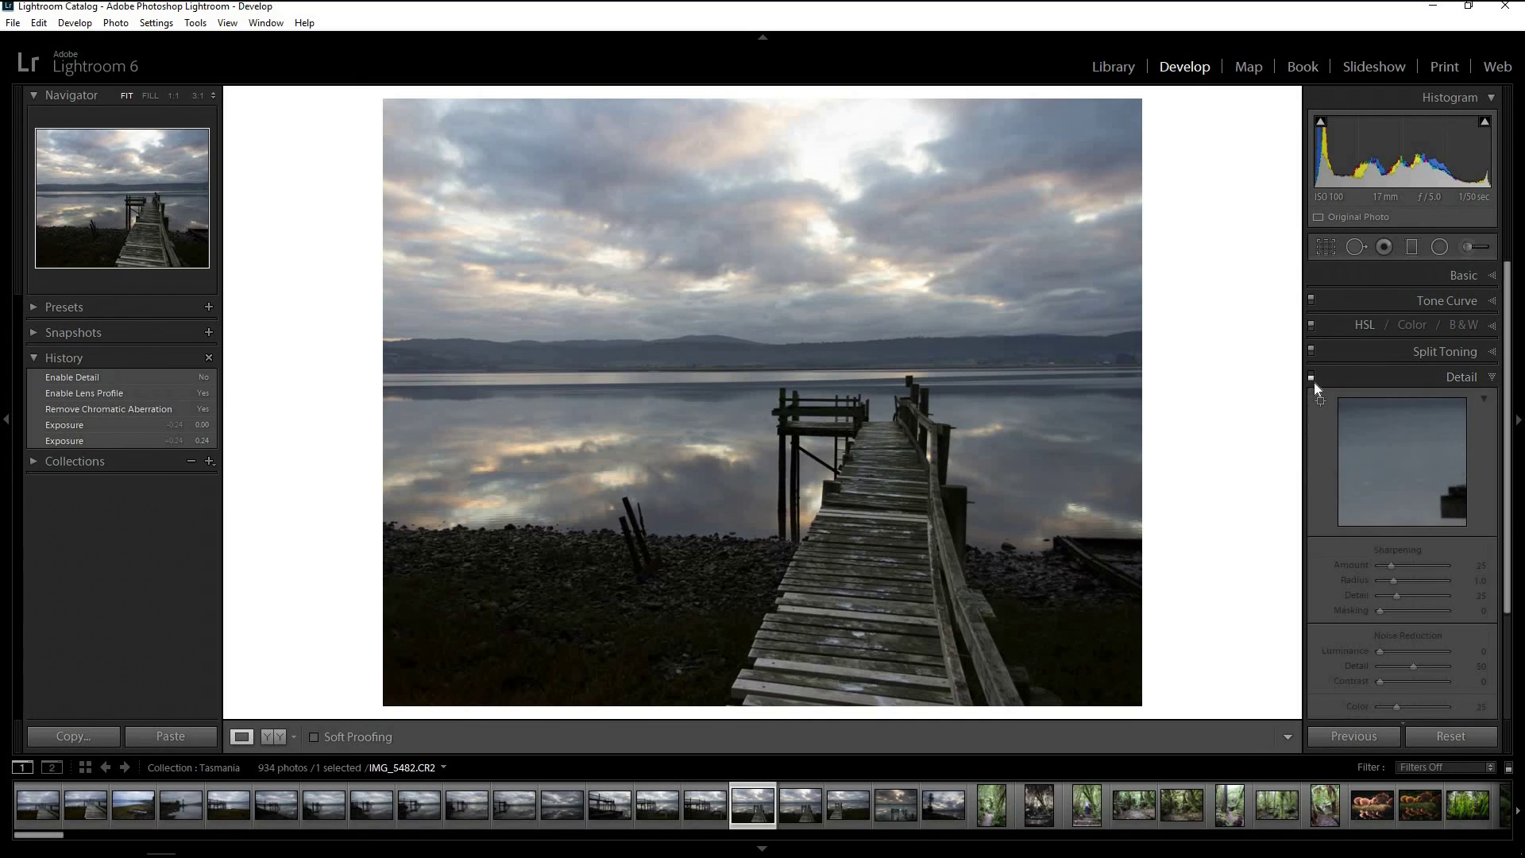
pyautogui.click(1311, 375)
pyautogui.click(1311, 375)
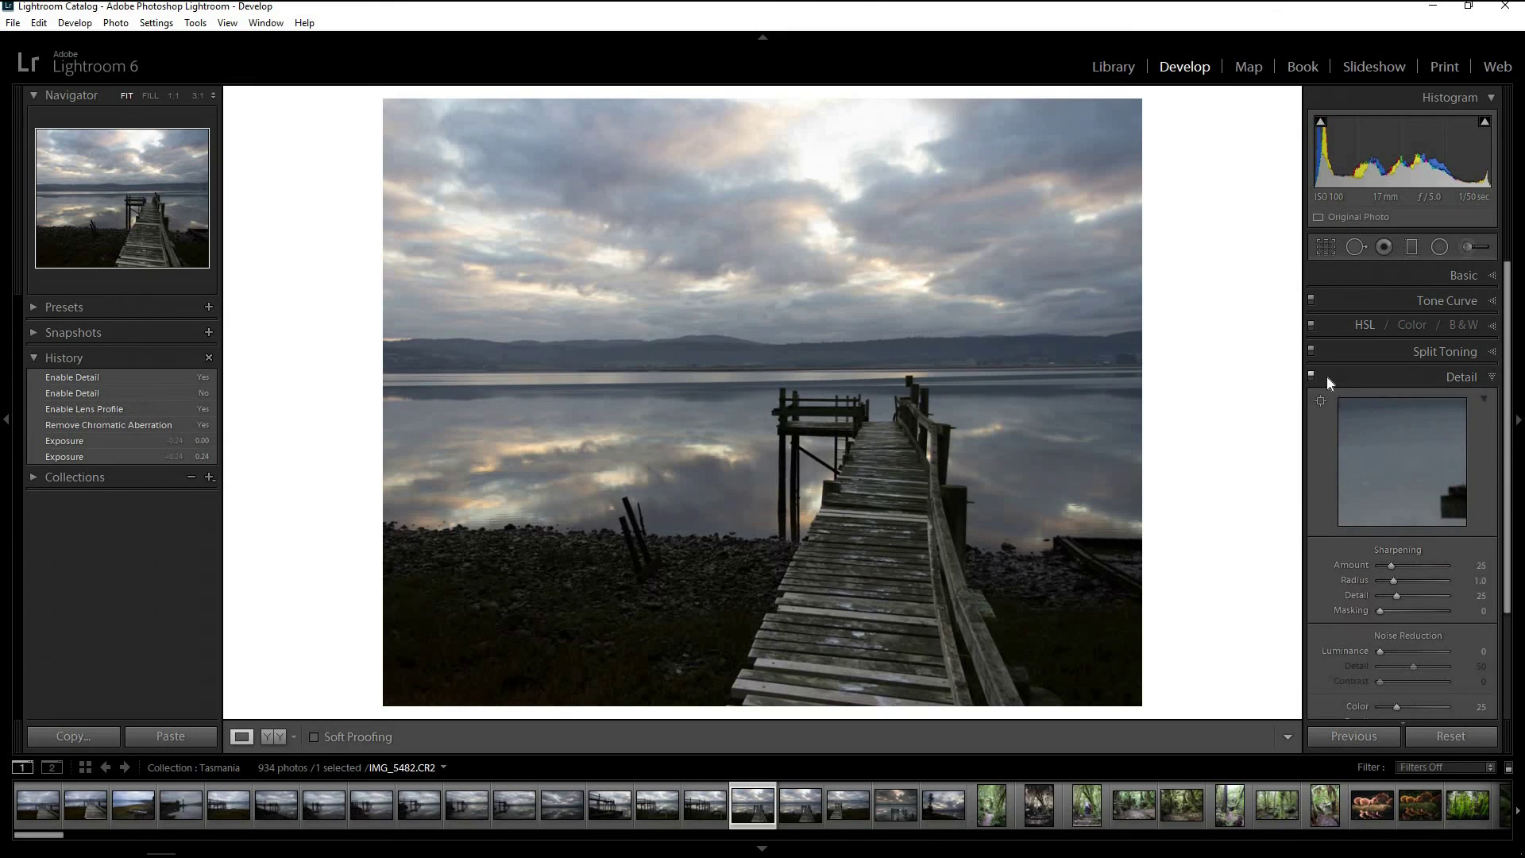
pyautogui.click(1424, 386)
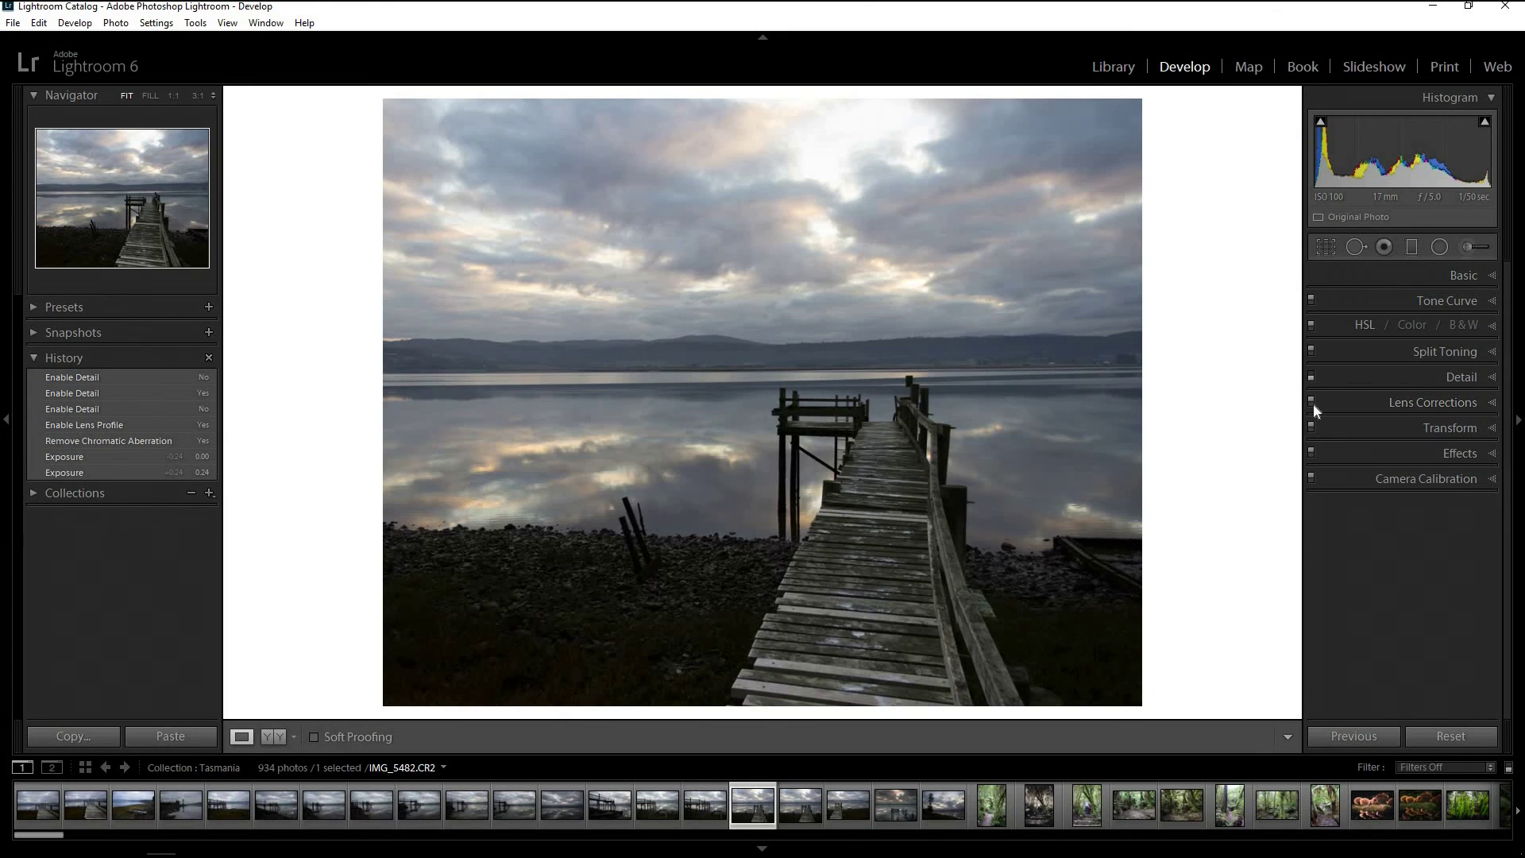
# - Compare the photo with and without the lens corrections
pyautogui.click(1312, 401)
pyautogui.click(1313, 401)
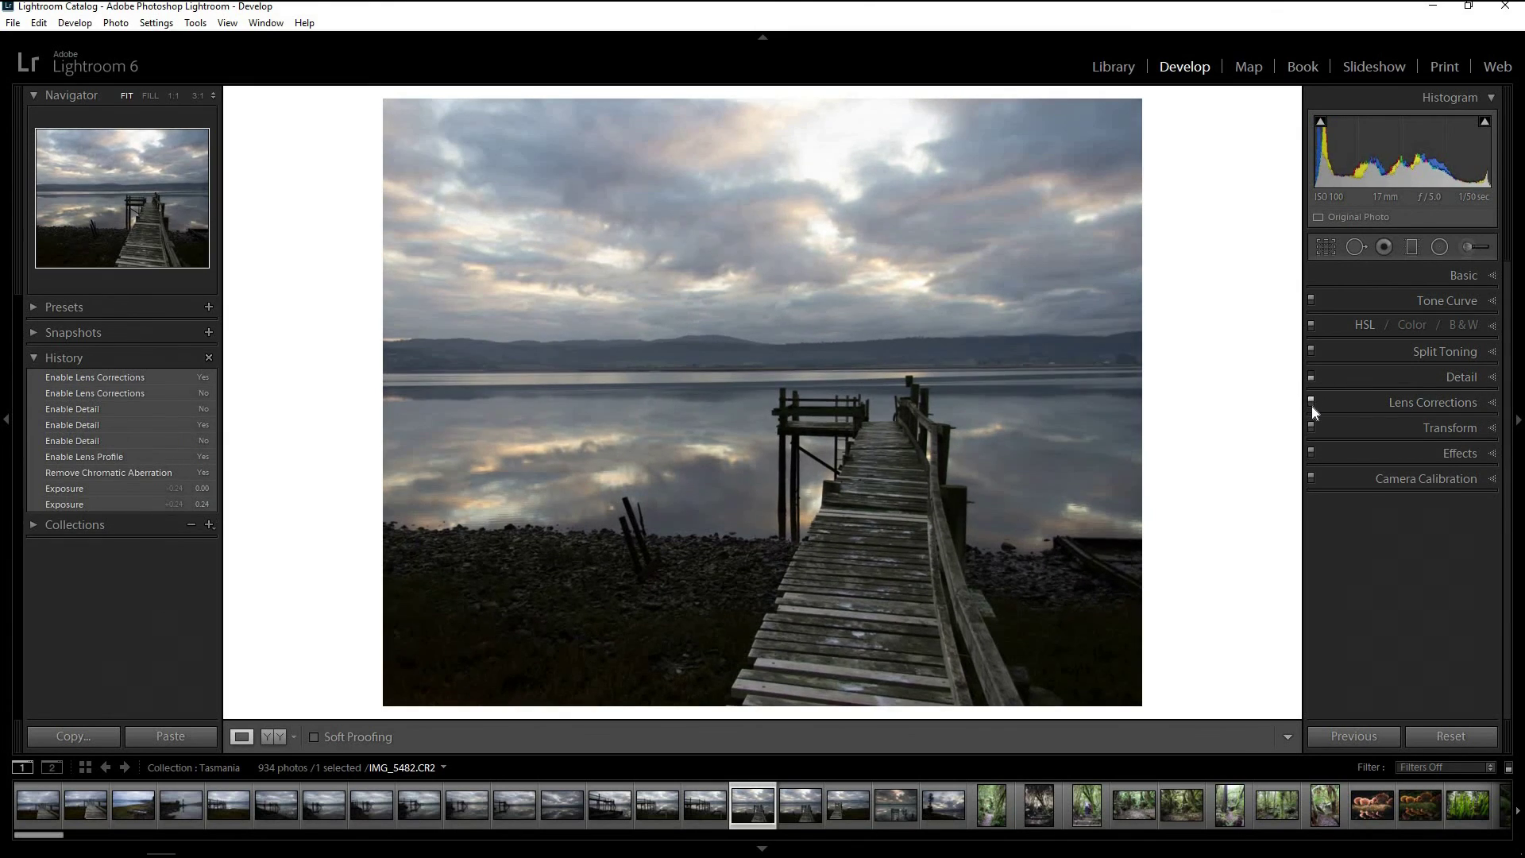
pyautogui.click(1312, 402)
# - Change the camera calibration profile to Camera Faithful
pyautogui.click(1474, 477)
pyautogui.click(1451, 532)
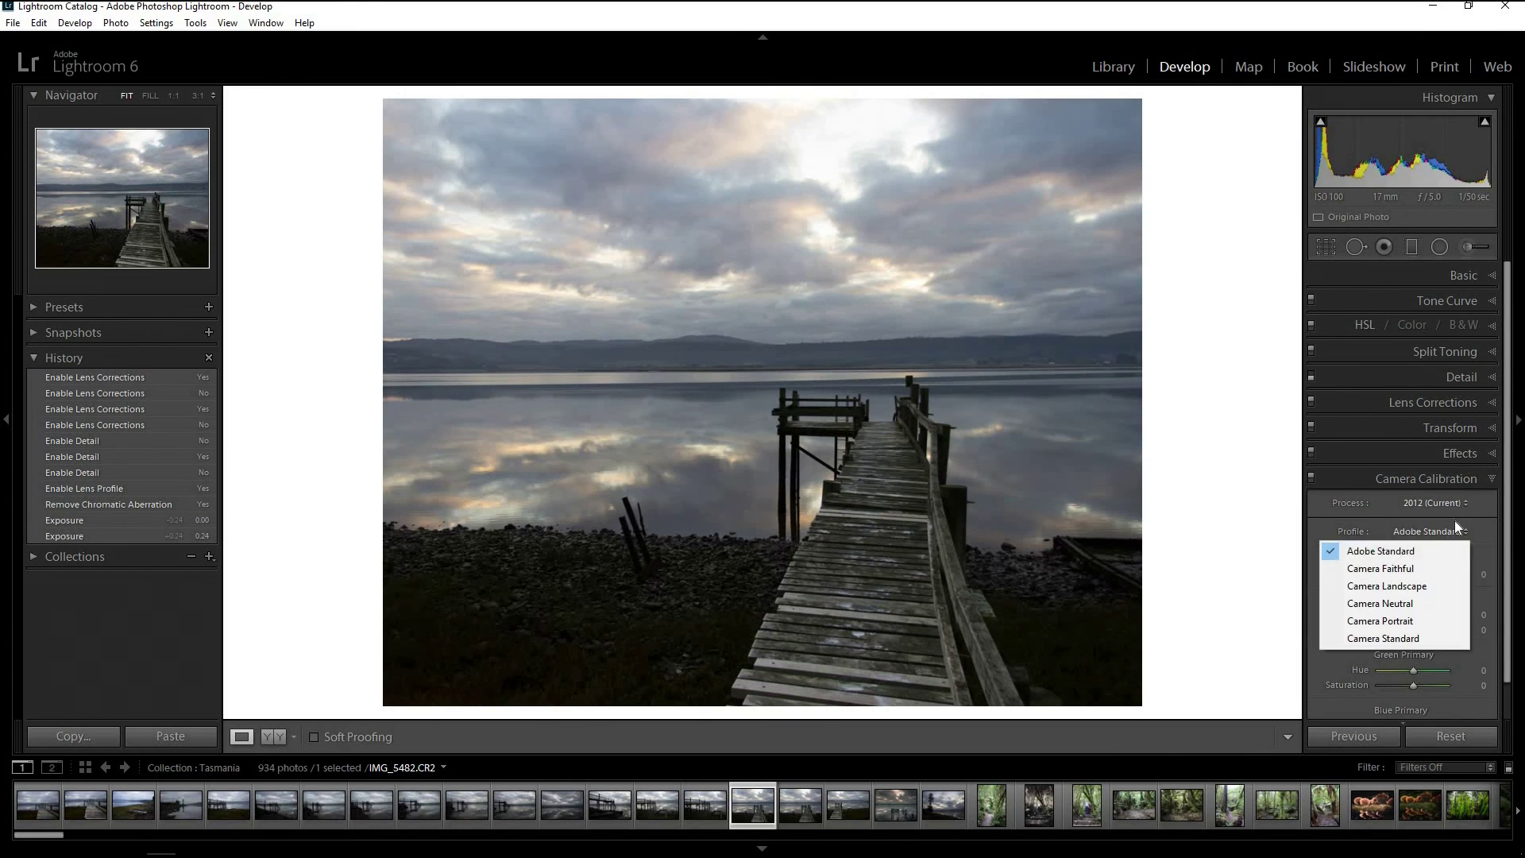
pyautogui.click(1416, 567)
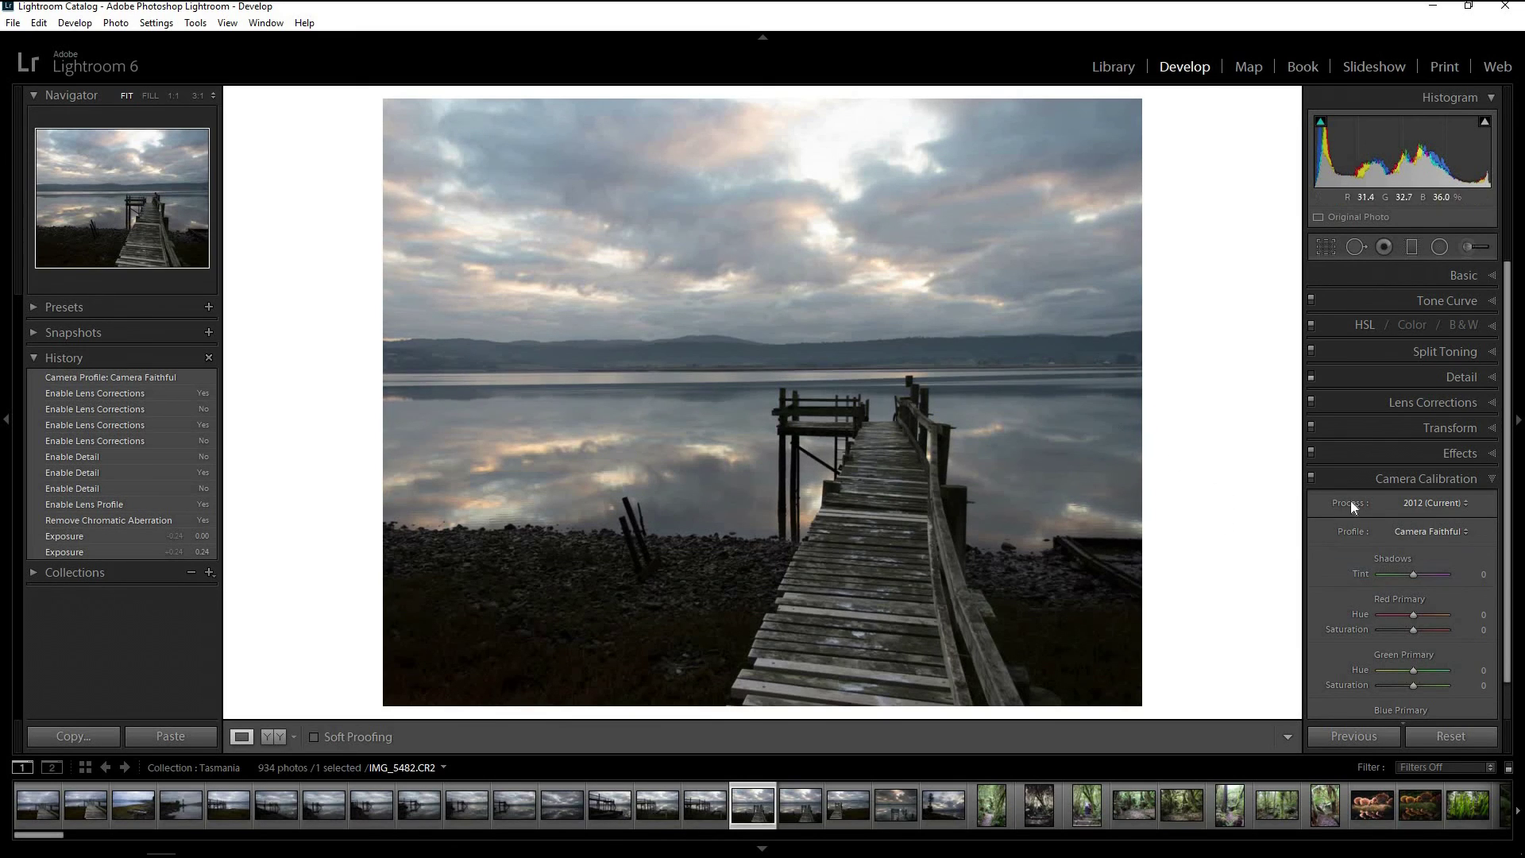
# - Warm the white balance to a temperature of 6762 and set the tint to +4
pyautogui.click(1453, 272)
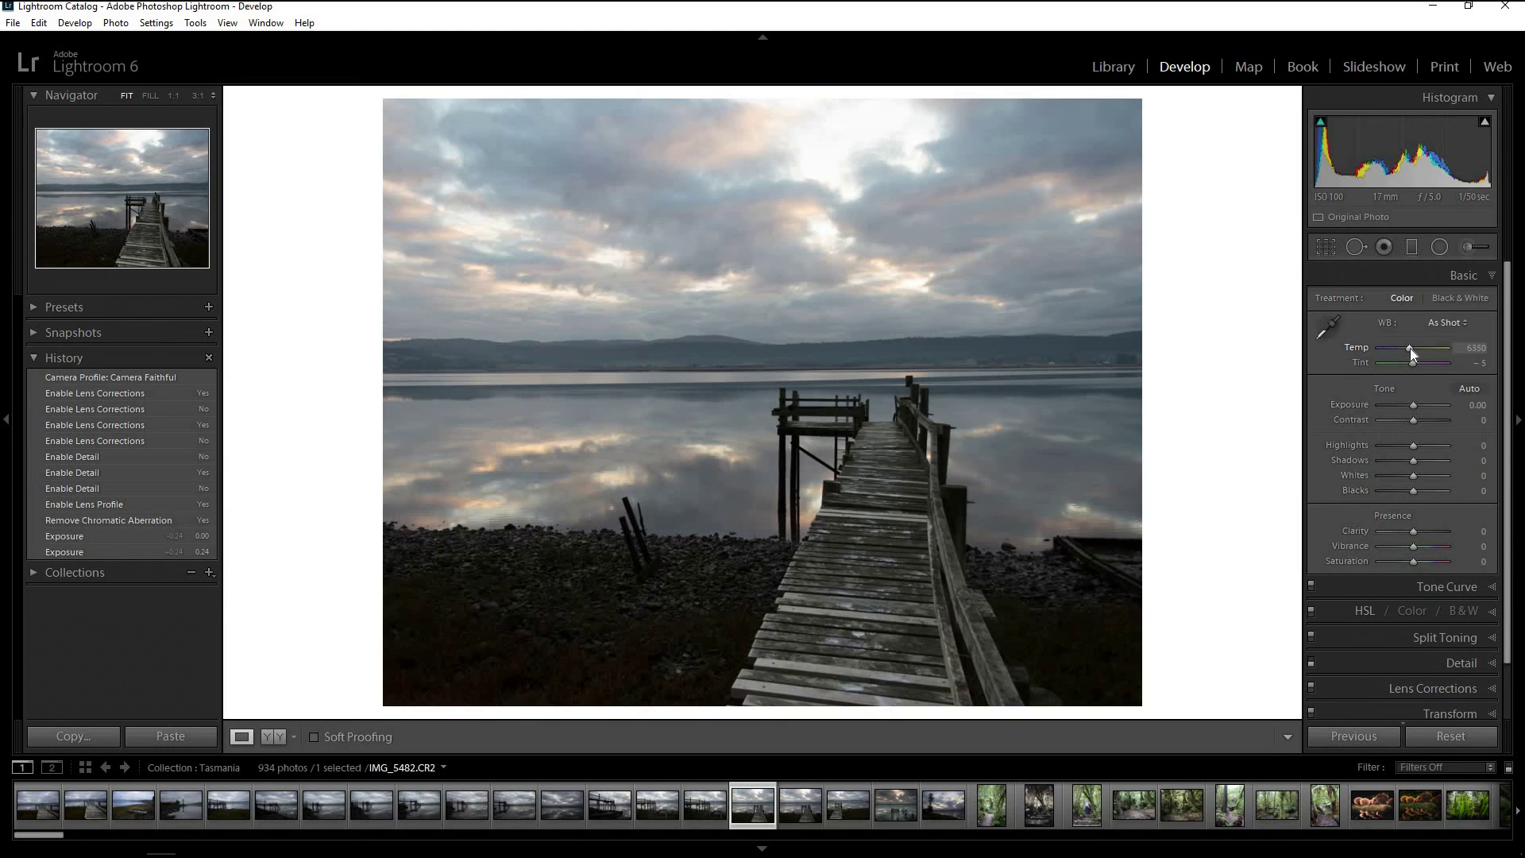
pyautogui.moveTo(1410, 346); pyautogui.dragTo(1413, 346)
pyautogui.moveTo(1413, 360); pyautogui.dragTo(1415, 361)
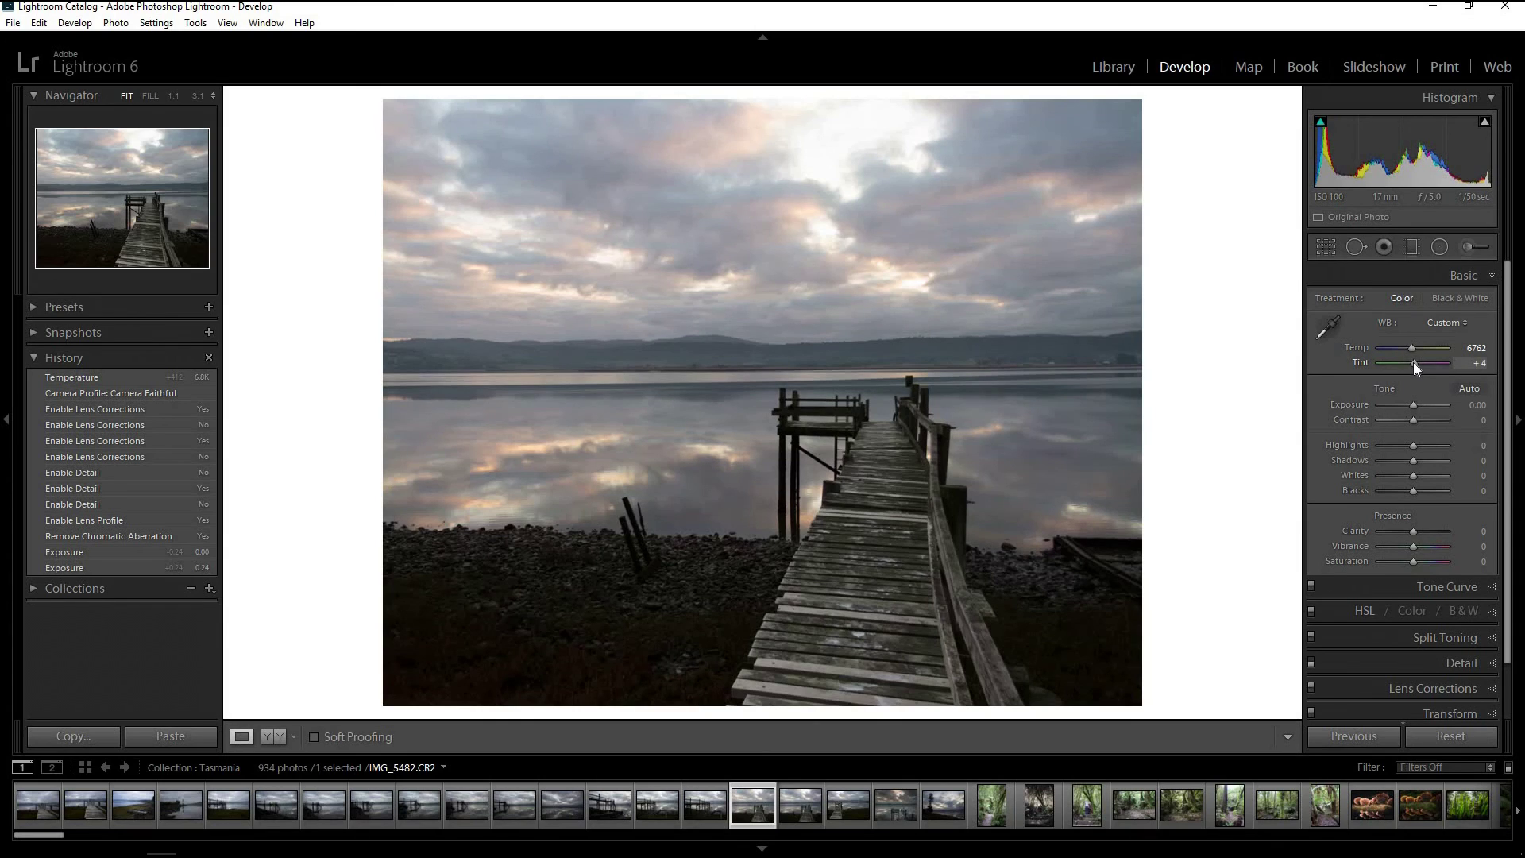
pyautogui.doubleClick(1412, 363)
pyautogui.hotkey('ctrl', 'z')
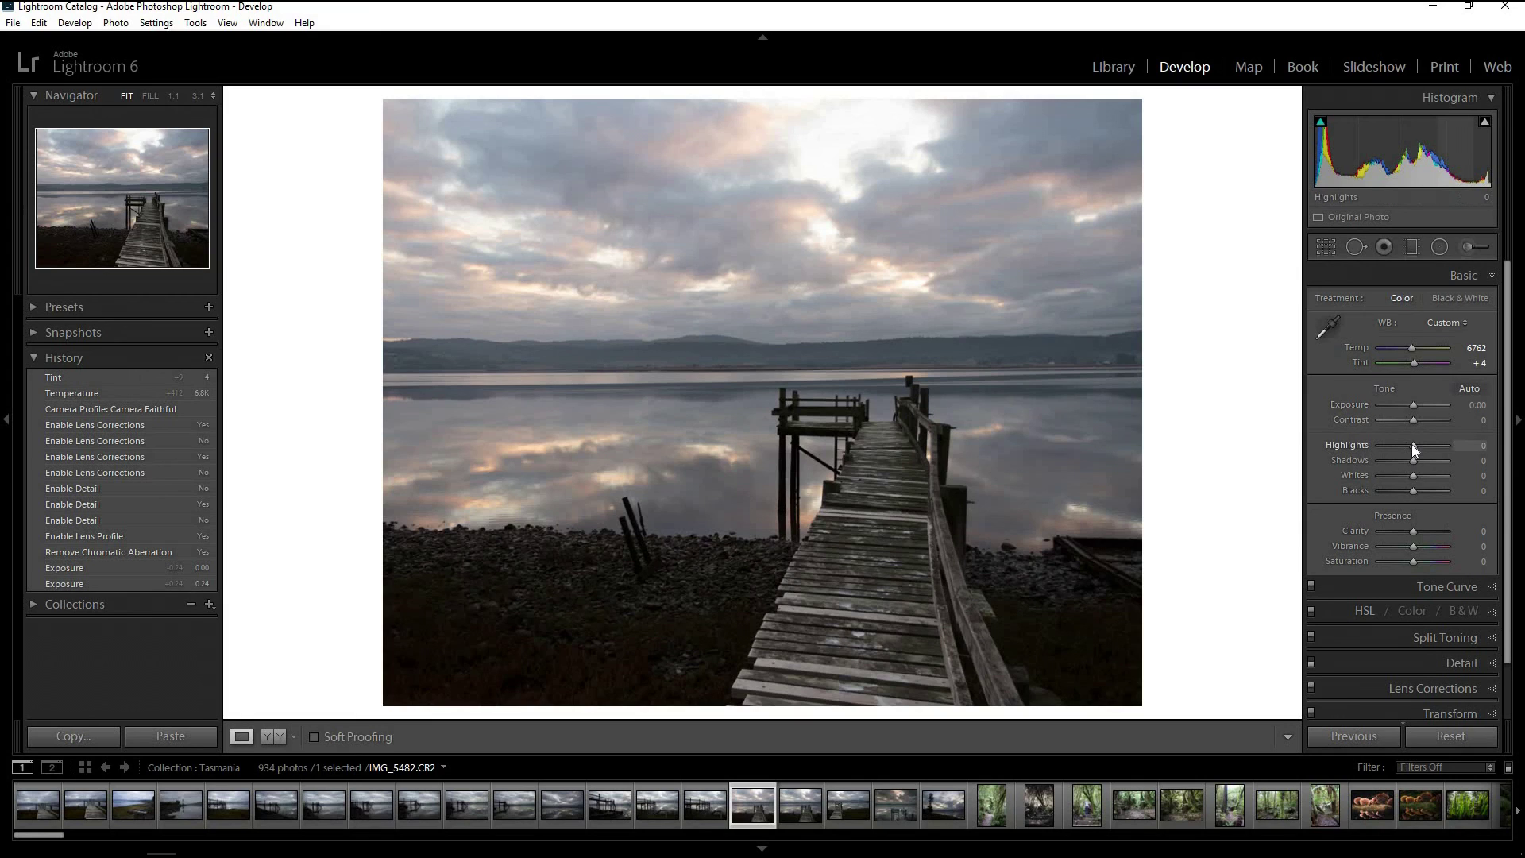
# - Adjust the photo's tone to Highlights −100, Shadows −81, Whites +7 and Blacks −14
pyautogui.moveTo(1414, 445); pyautogui.dragTo(1449, 449)
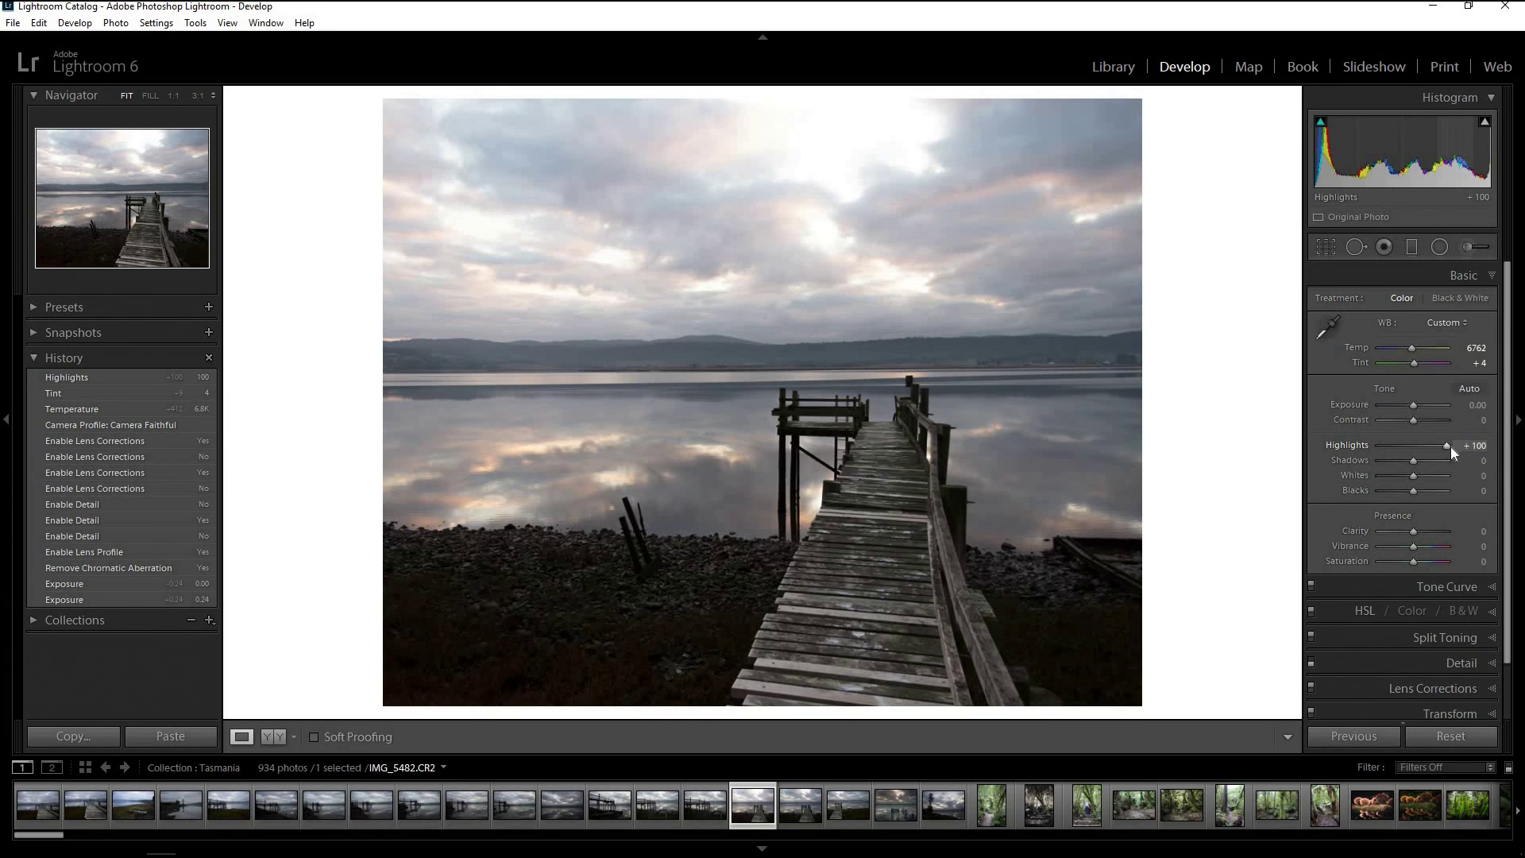
pyautogui.moveTo(1437, 445); pyautogui.dragTo(1098, 438)
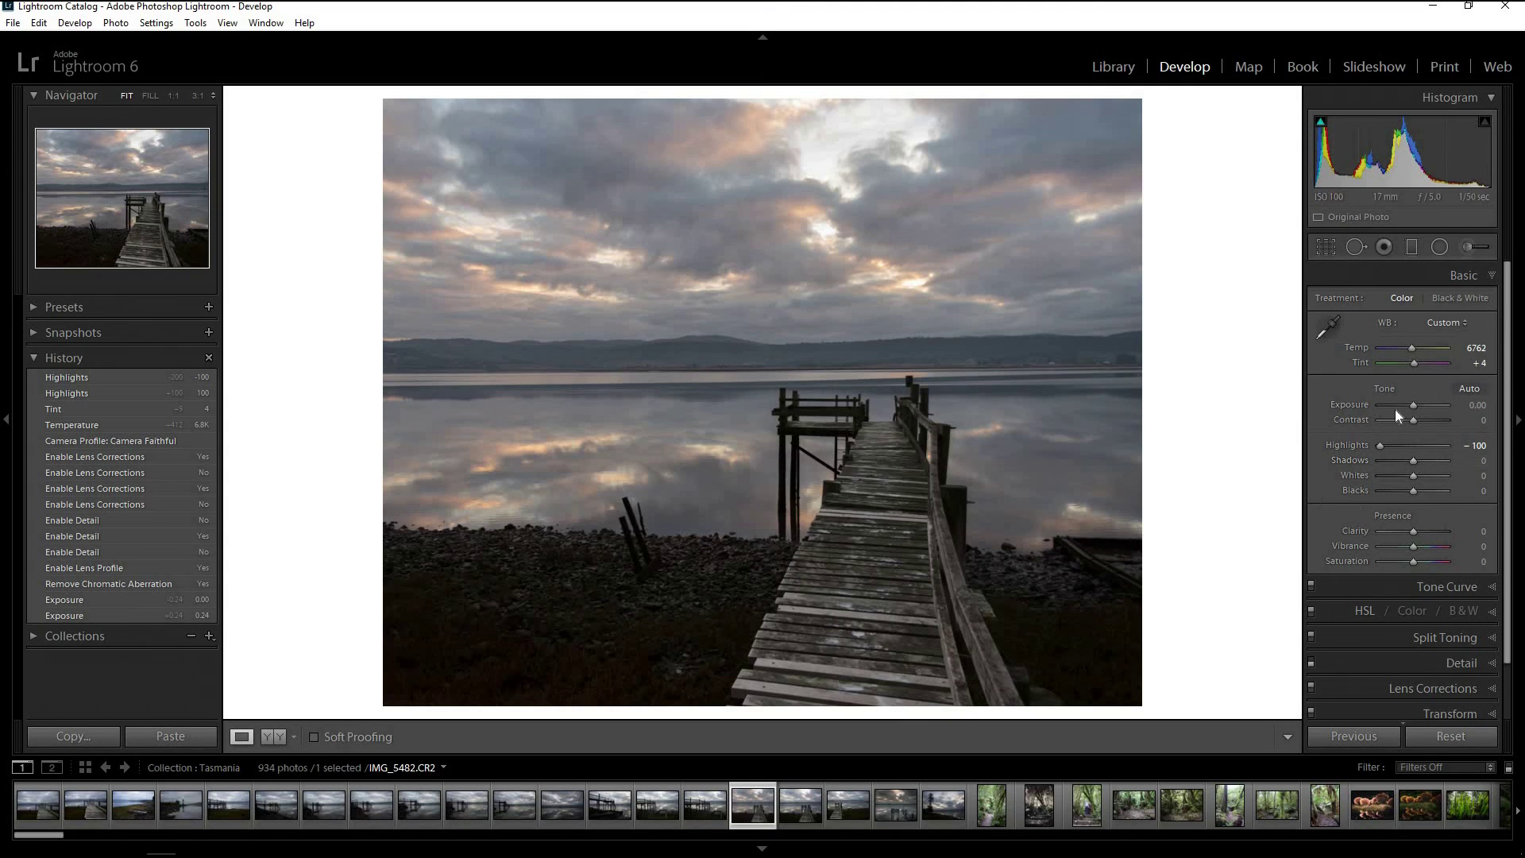
pyautogui.moveTo(1414, 460); pyautogui.dragTo(1384, 461)
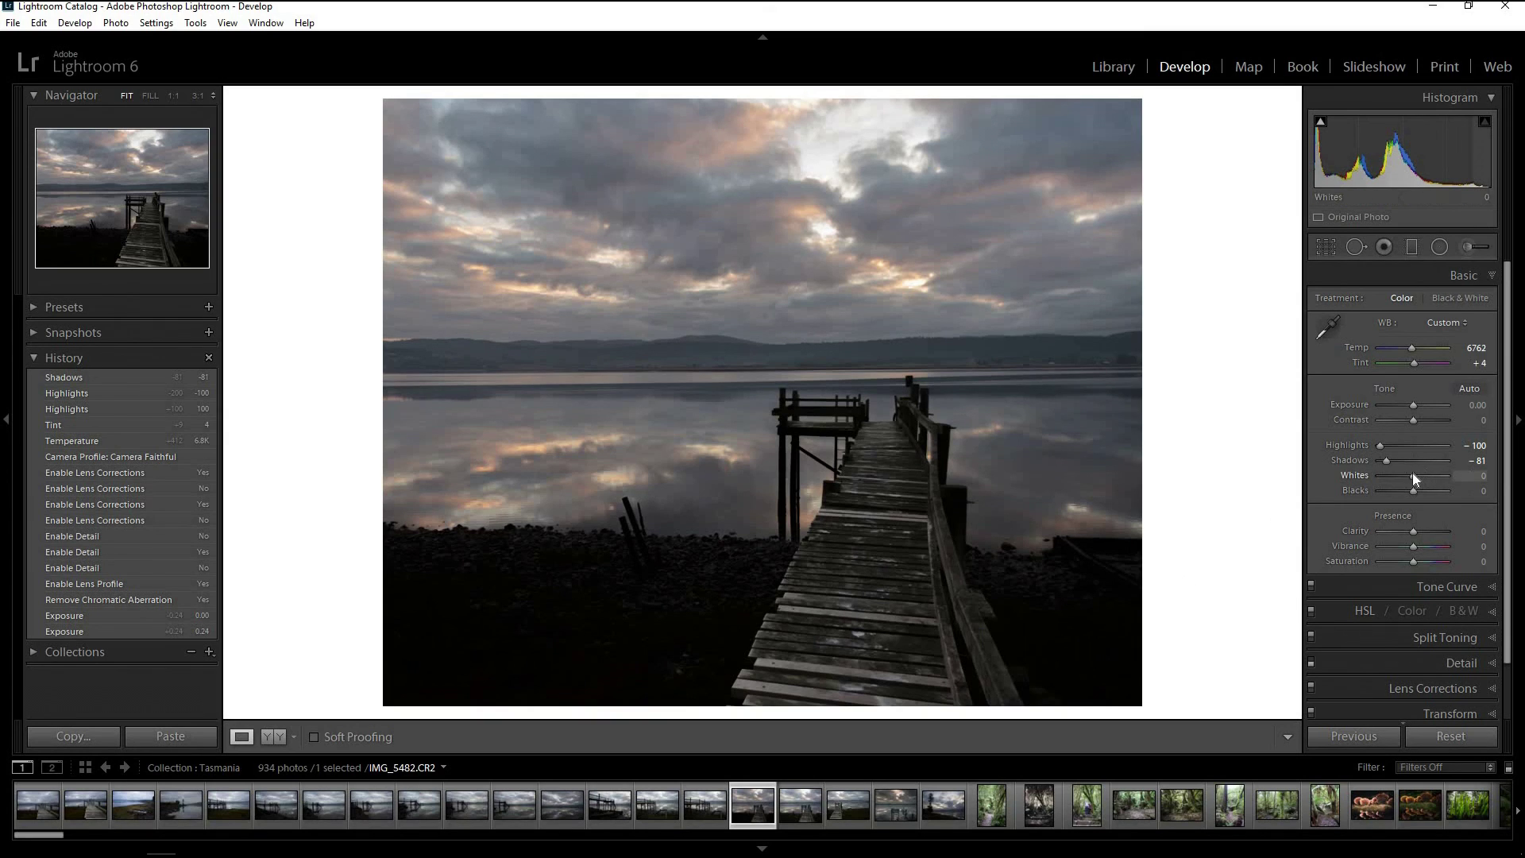
pyautogui.press('alt')
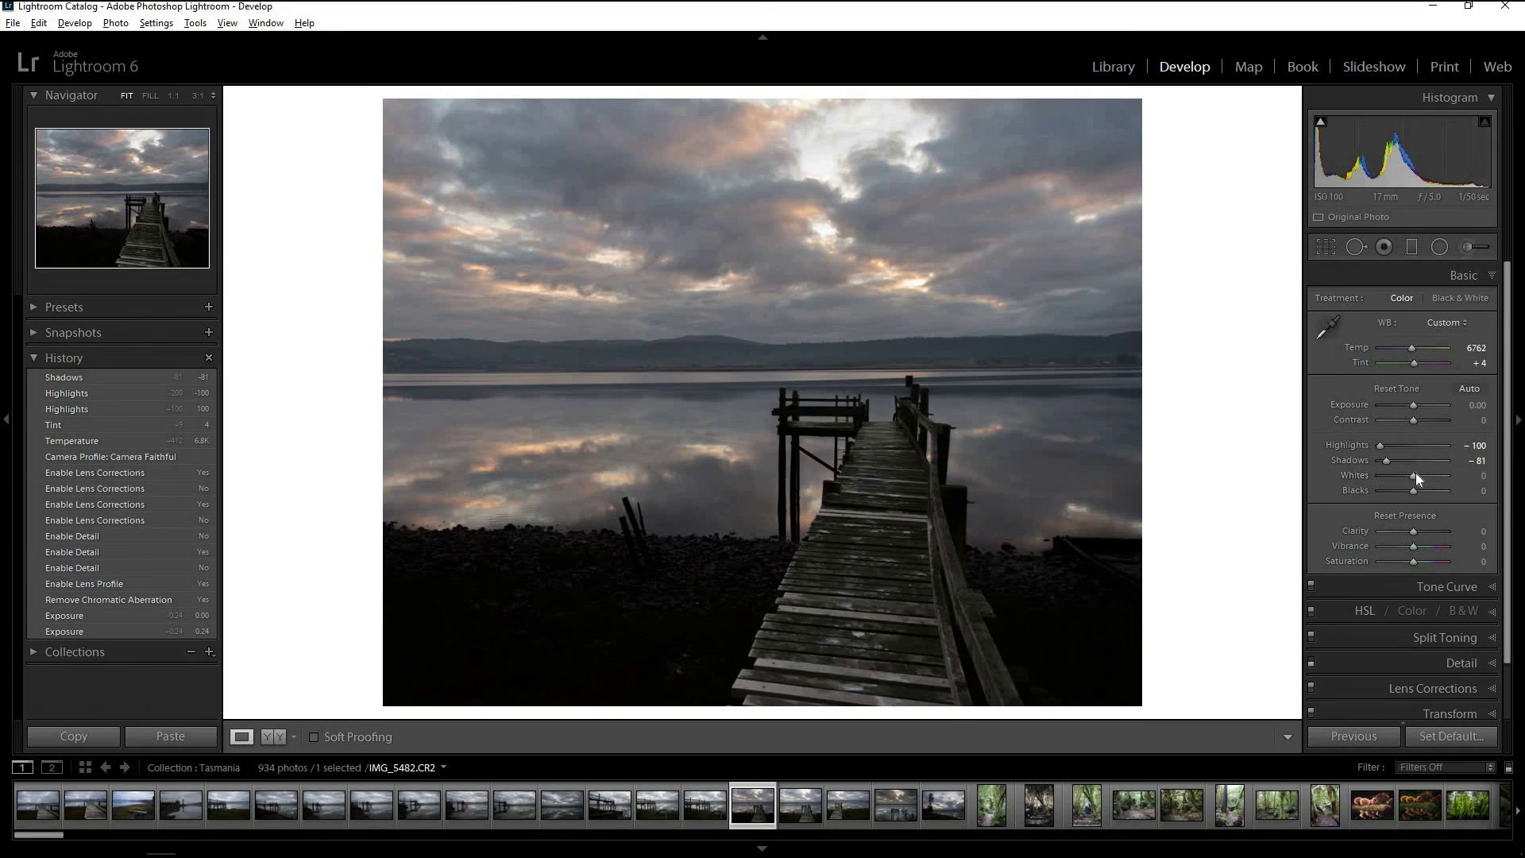
pyautogui.moveTo(1416, 476)
pyautogui.mouseDown()
pyautogui.moveTo(1453, 475)
pyautogui.moveTo(1409, 489)
pyautogui.mouseUp()
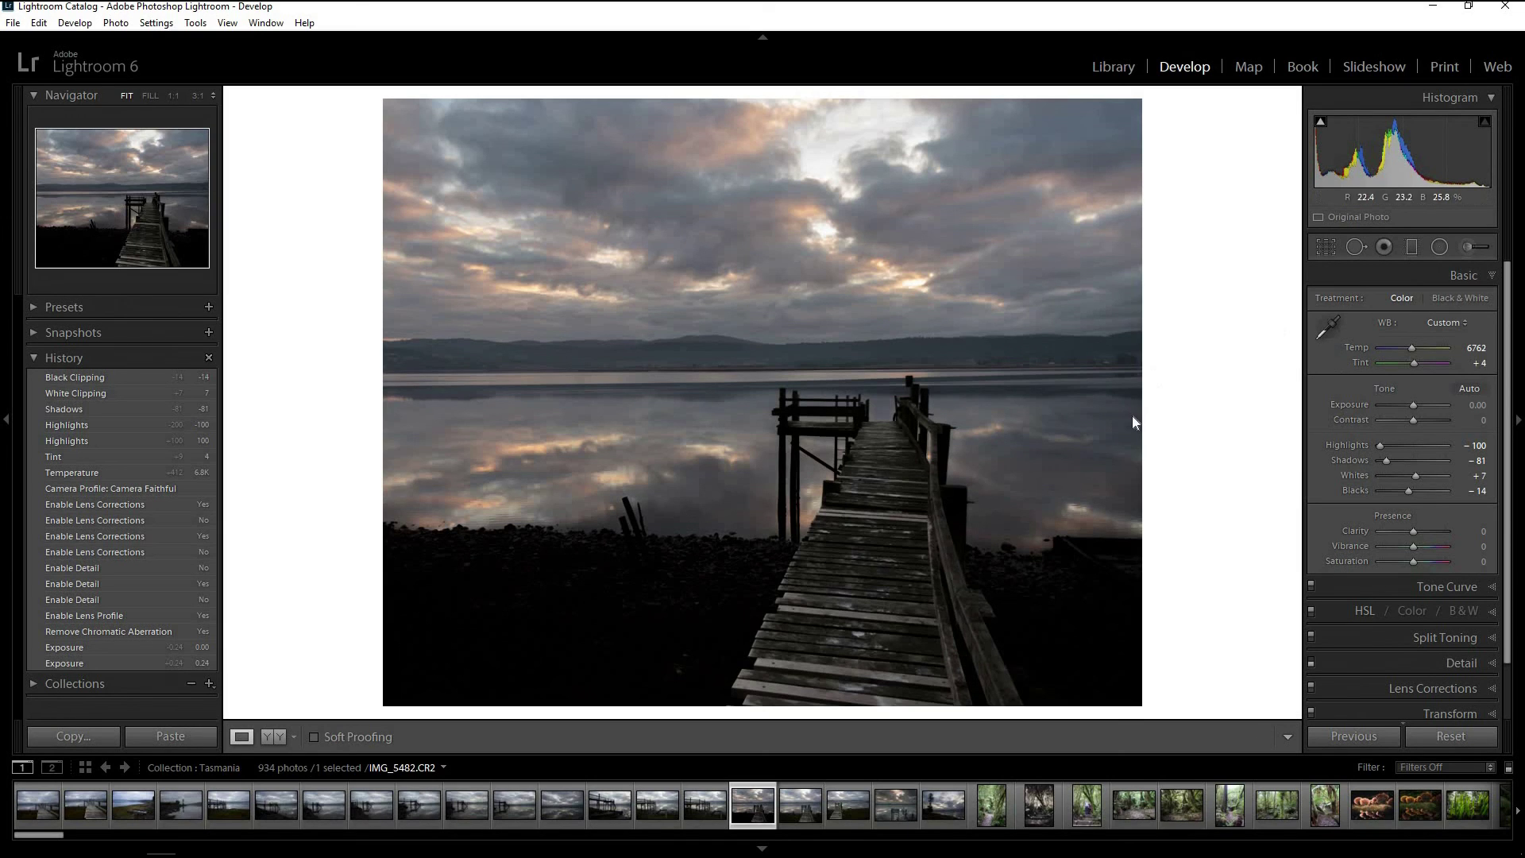
# - Compare the edited photo repeatedly with its before version
pyautogui.press('\\')
pyautogui.press('\\')
pyautogui.press('\\')
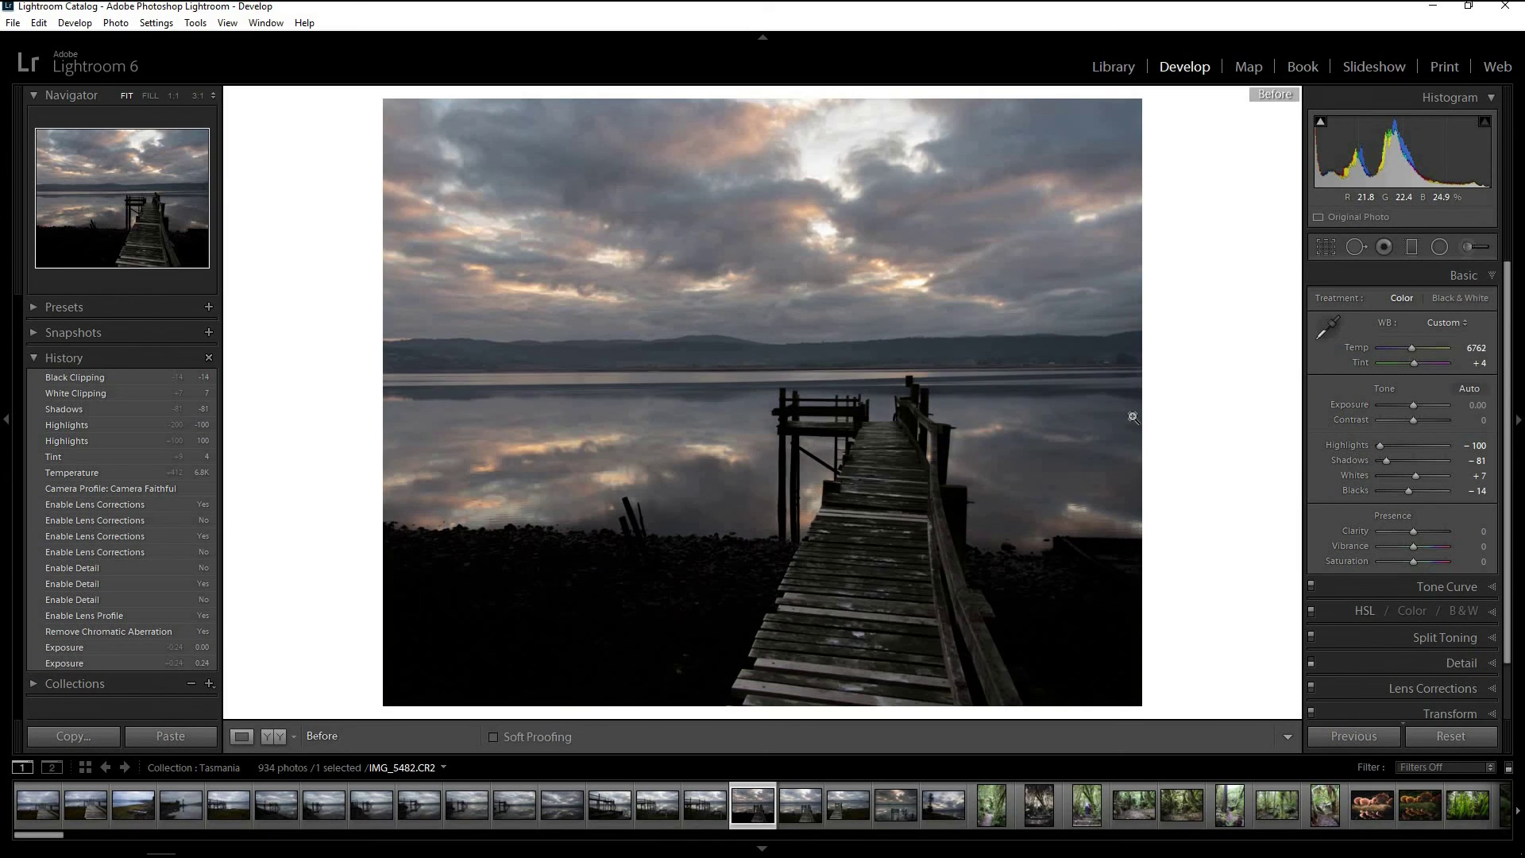
pyautogui.press('\\')
pyautogui.press('\\')
pyautogui.press('\\')
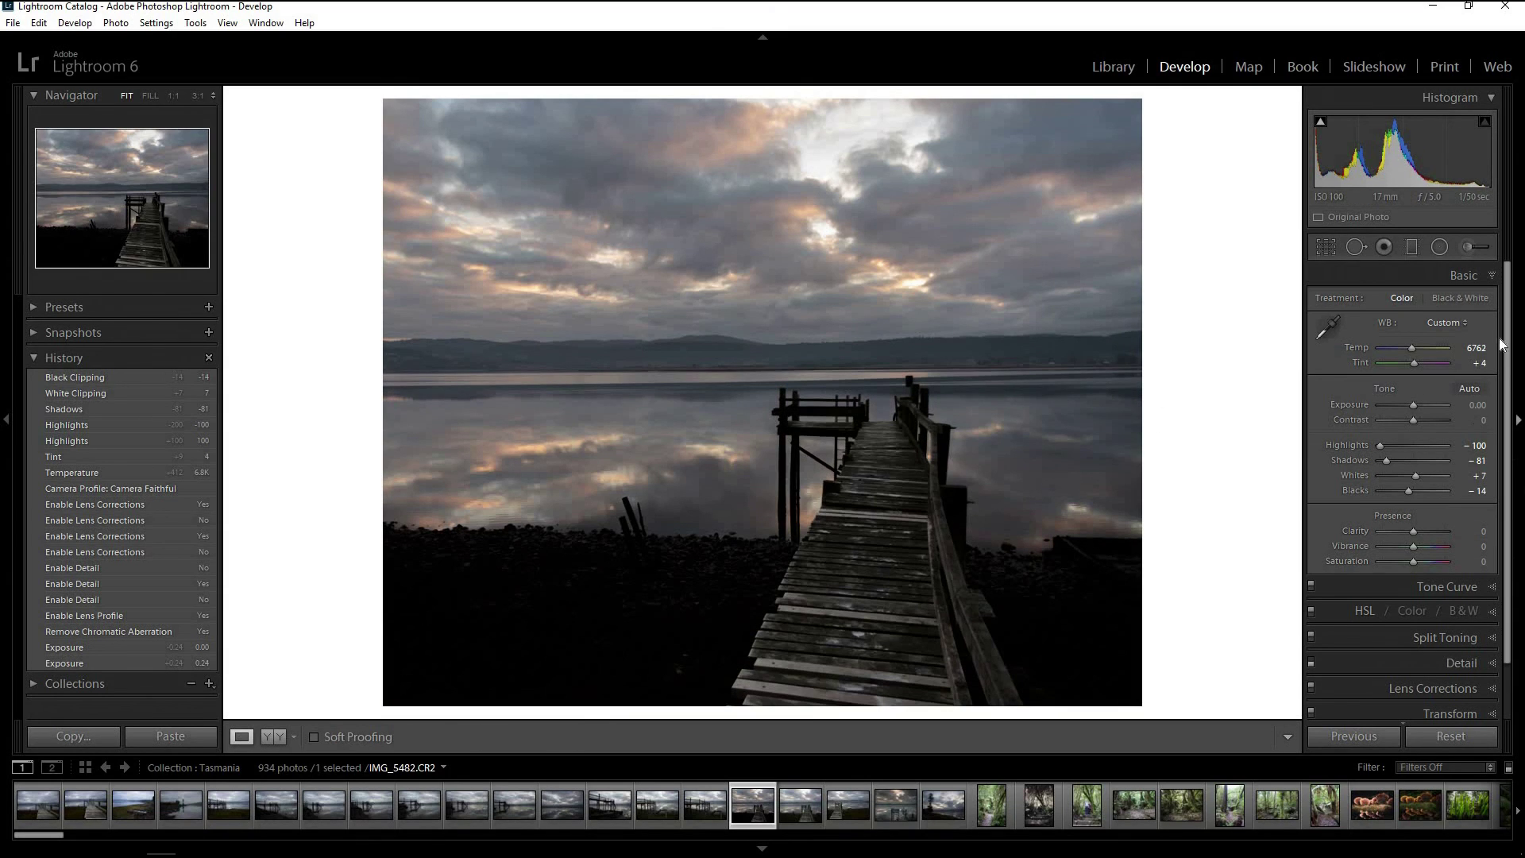
# - Set the presence values to Clarity +26, Vibrance +26 and Saturation −14
pyautogui.scroll(-2, 1508, 350)
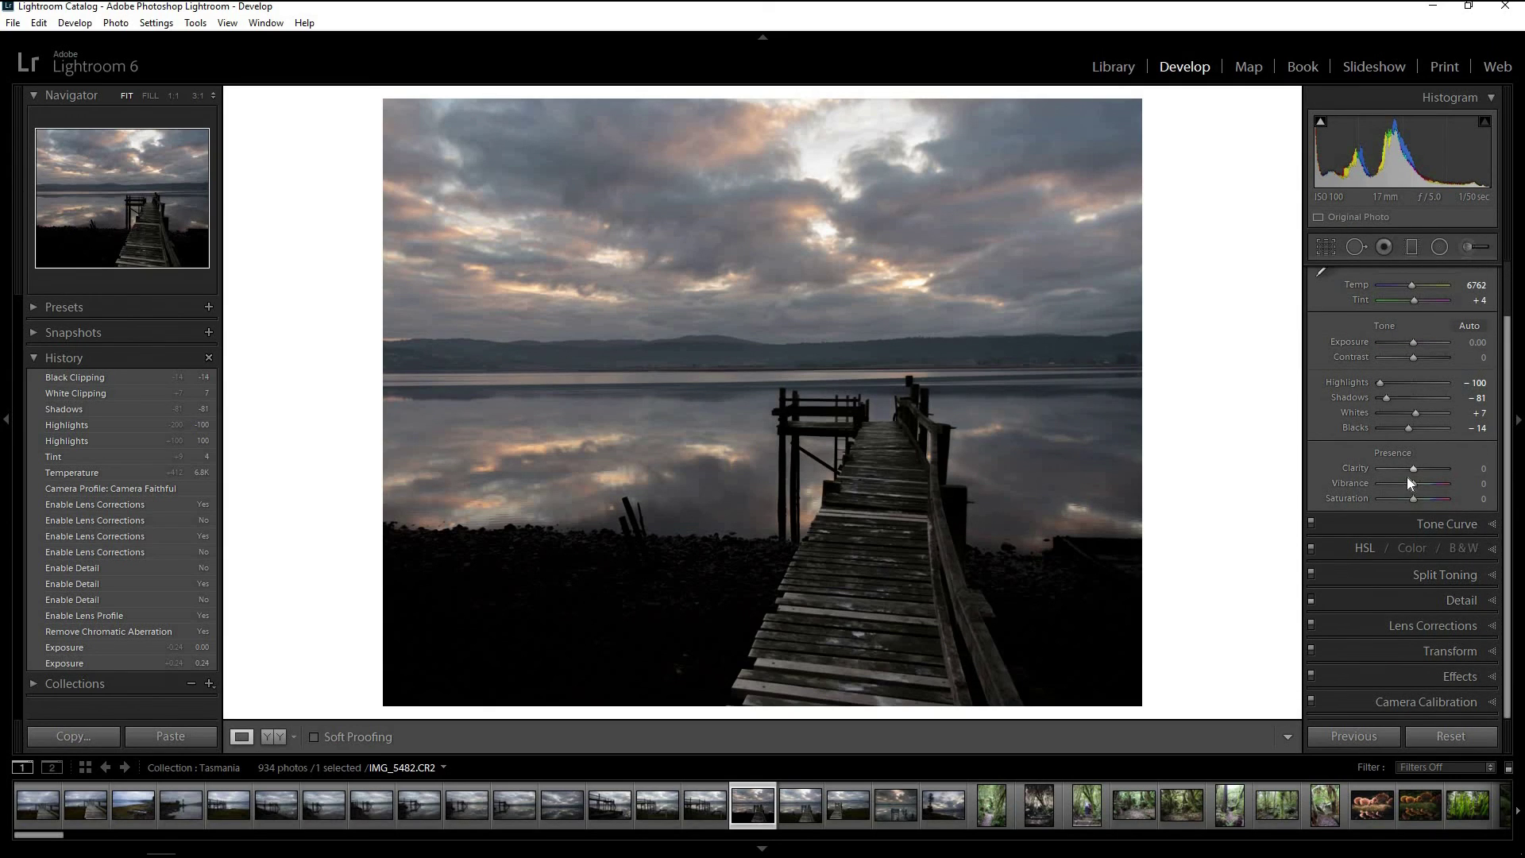
pyautogui.moveTo(1415, 468); pyautogui.dragTo(1415, 485)
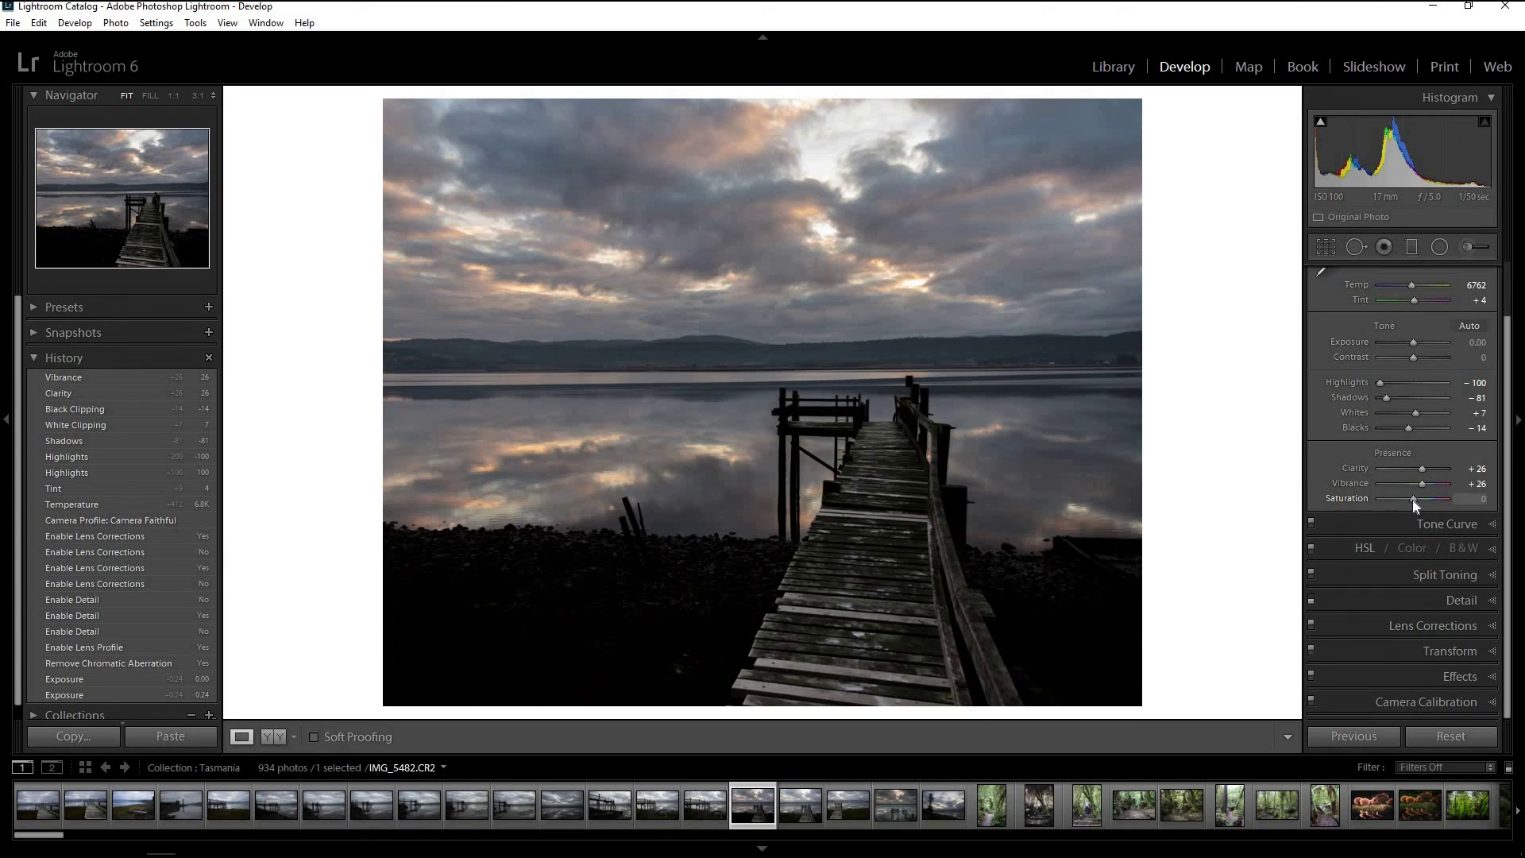
pyautogui.click(1409, 499)
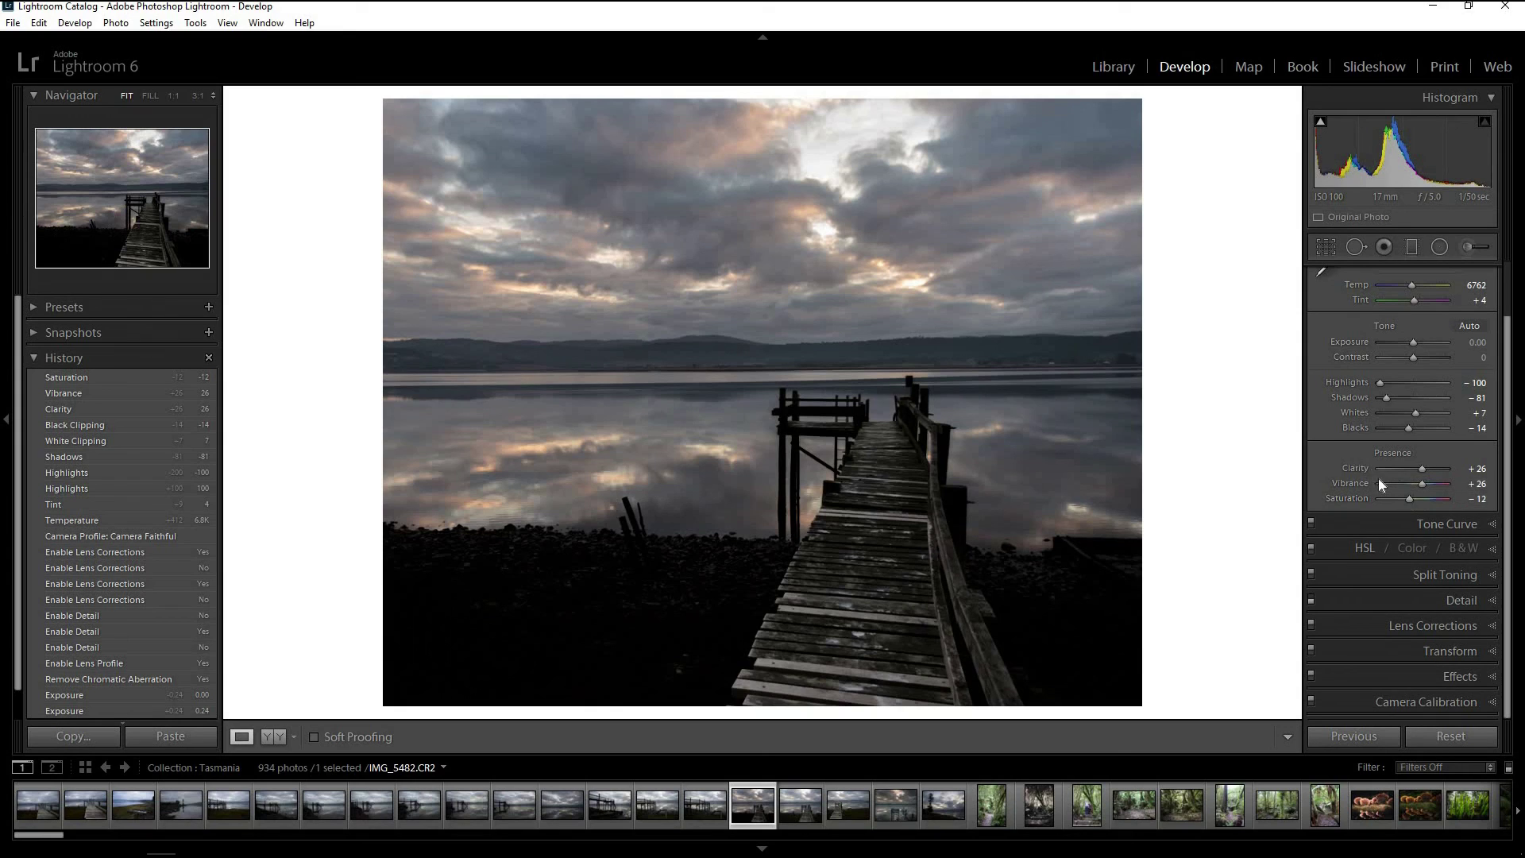
pyautogui.moveTo(1409, 498); pyautogui.dragTo(1461, 495)
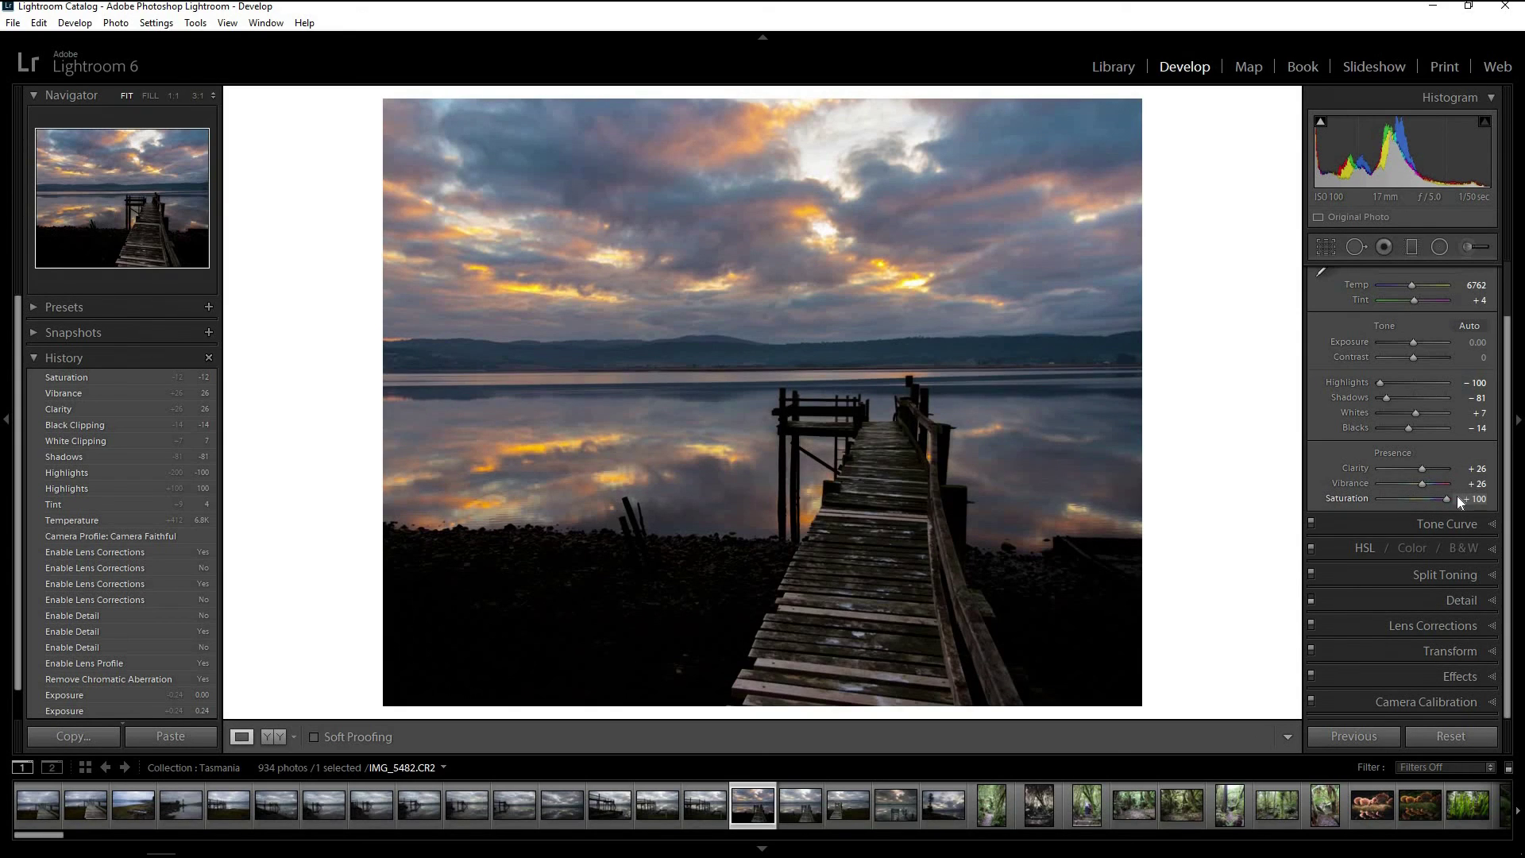
pyautogui.moveTo(1427, 505)
pyautogui.mouseDown()
pyautogui.moveTo(1390, 500)
pyautogui.moveTo(1418, 501)
pyautogui.mouseUp()
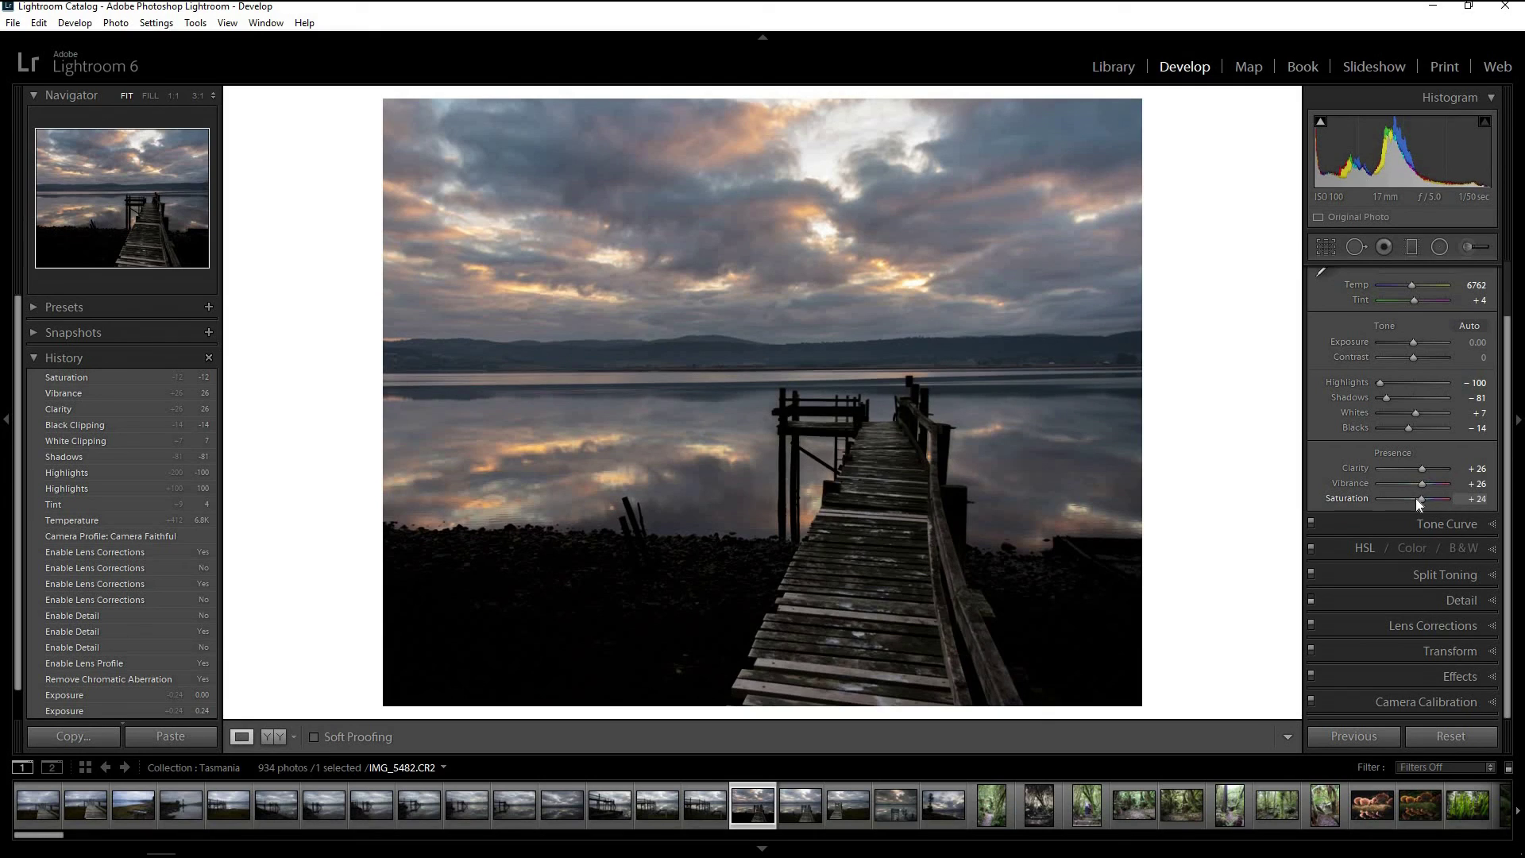
pyautogui.moveTo(1409, 500); pyautogui.dragTo(1408, 499)
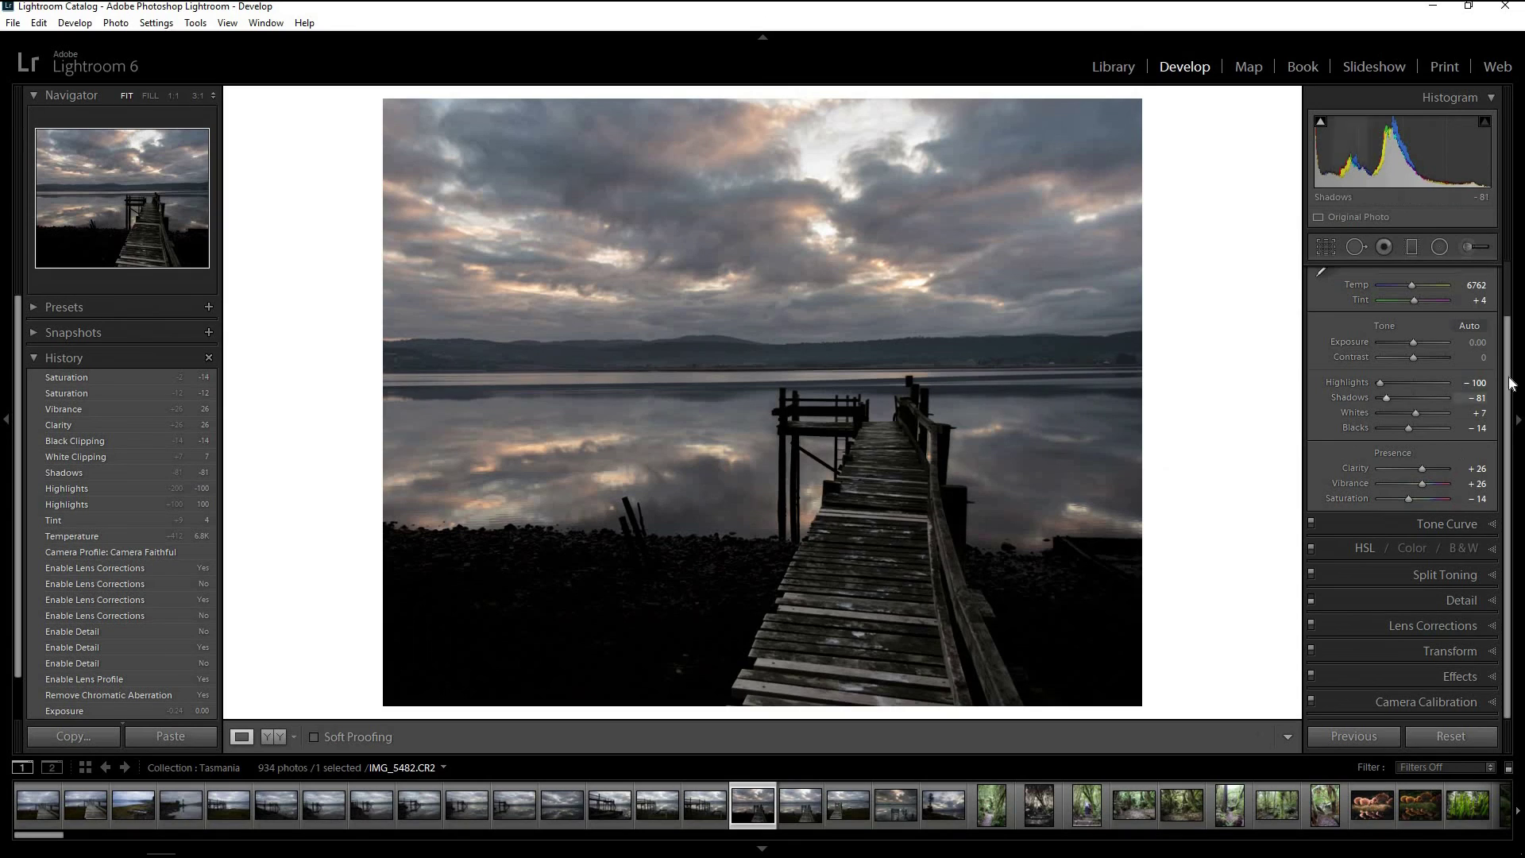
# - Try an S-shaped RGB point curve with added highlight and shadow points, a lowered white endpoint and a slightly raised black endpoint
pyautogui.click(1476, 526)
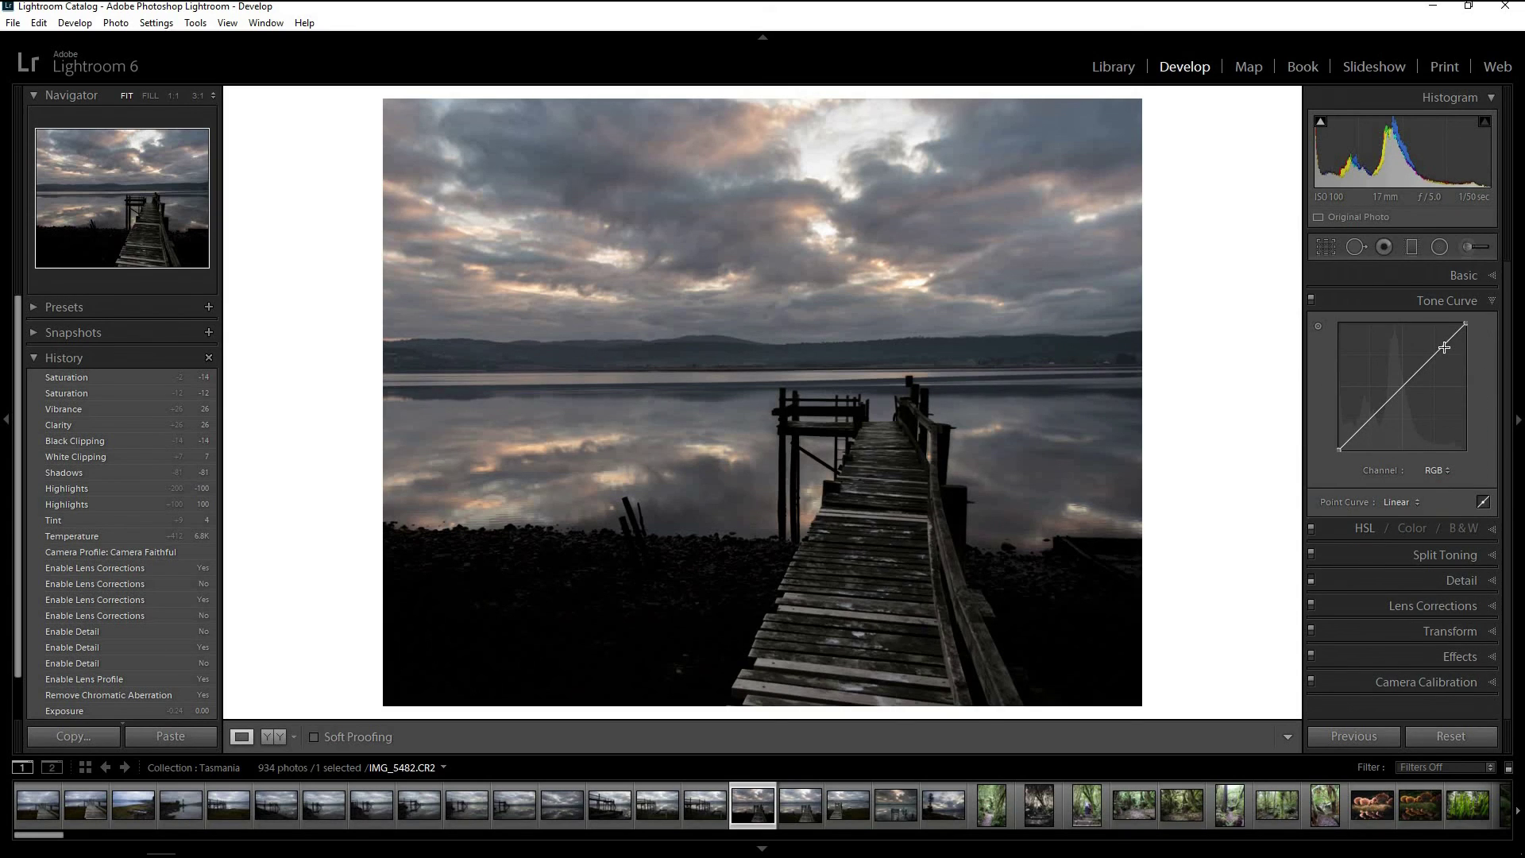
pyautogui.click(1446, 344)
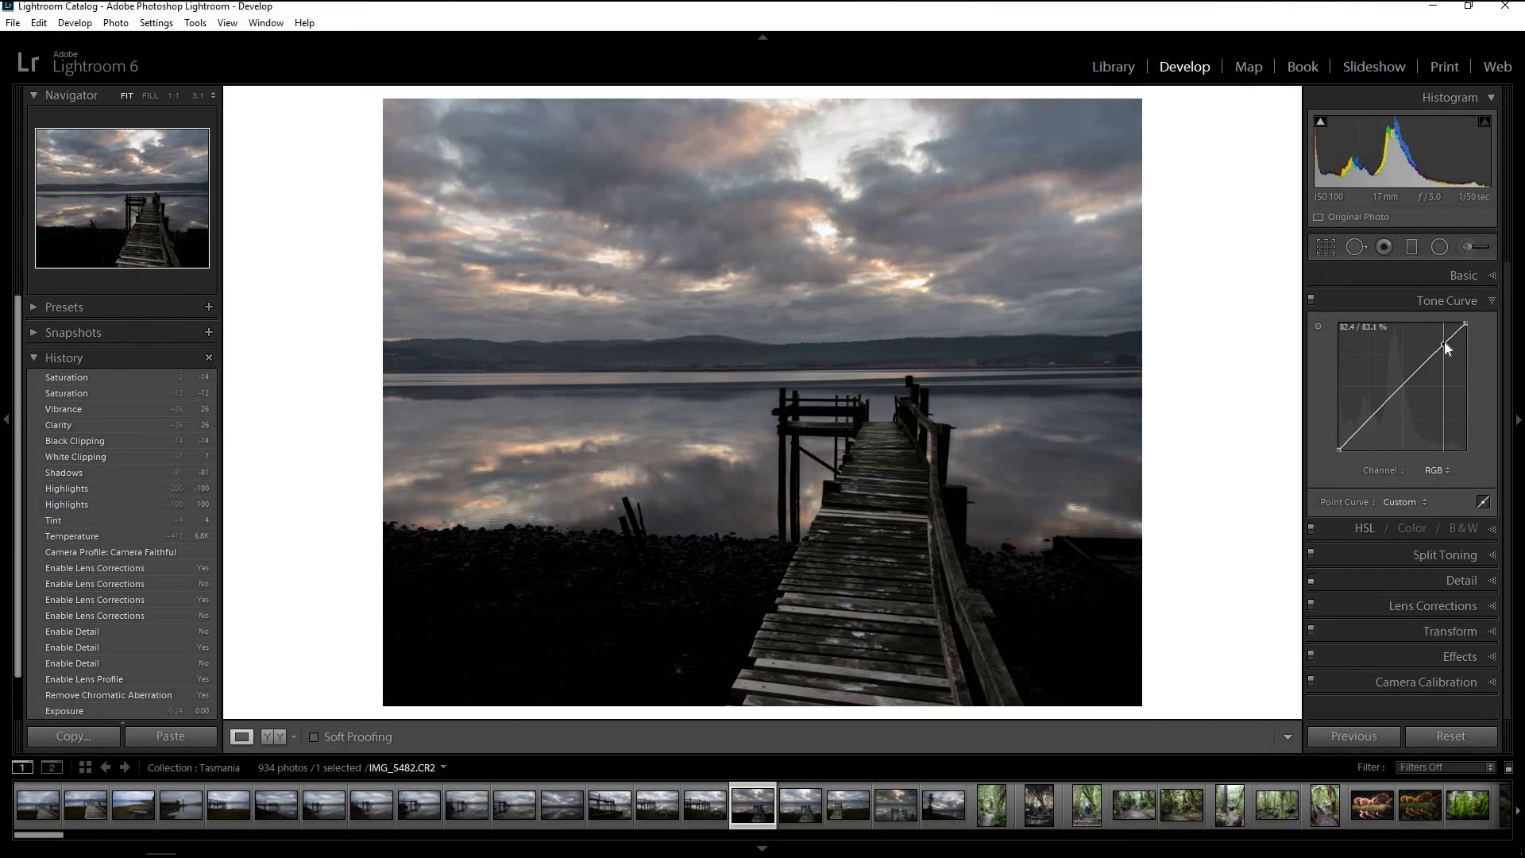
pyautogui.moveTo(1467, 326); pyautogui.dragTo(1466, 331)
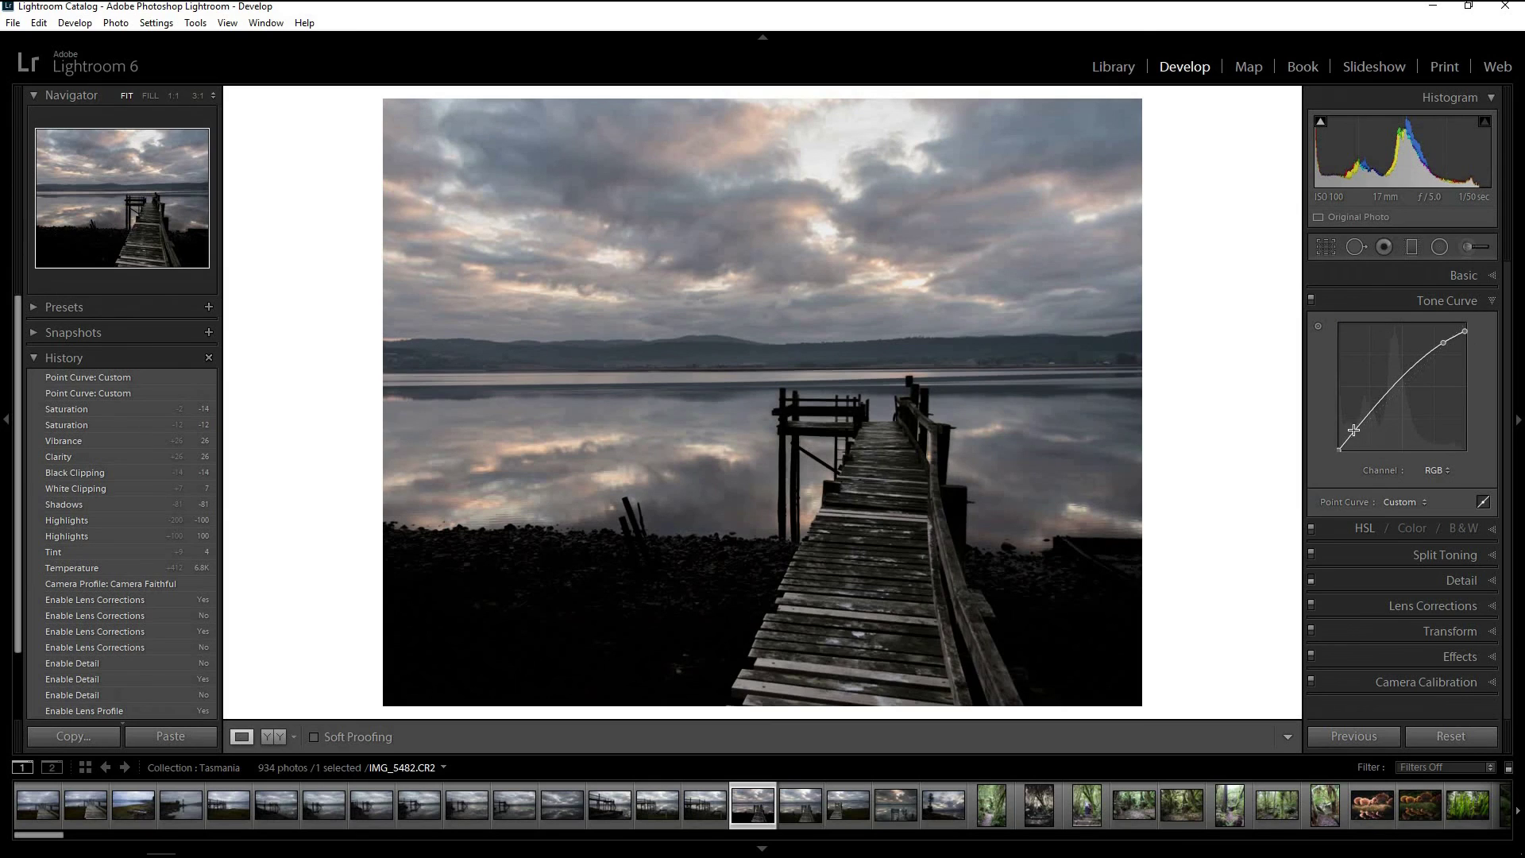
pyautogui.moveTo(1357, 431); pyautogui.dragTo(1361, 433)
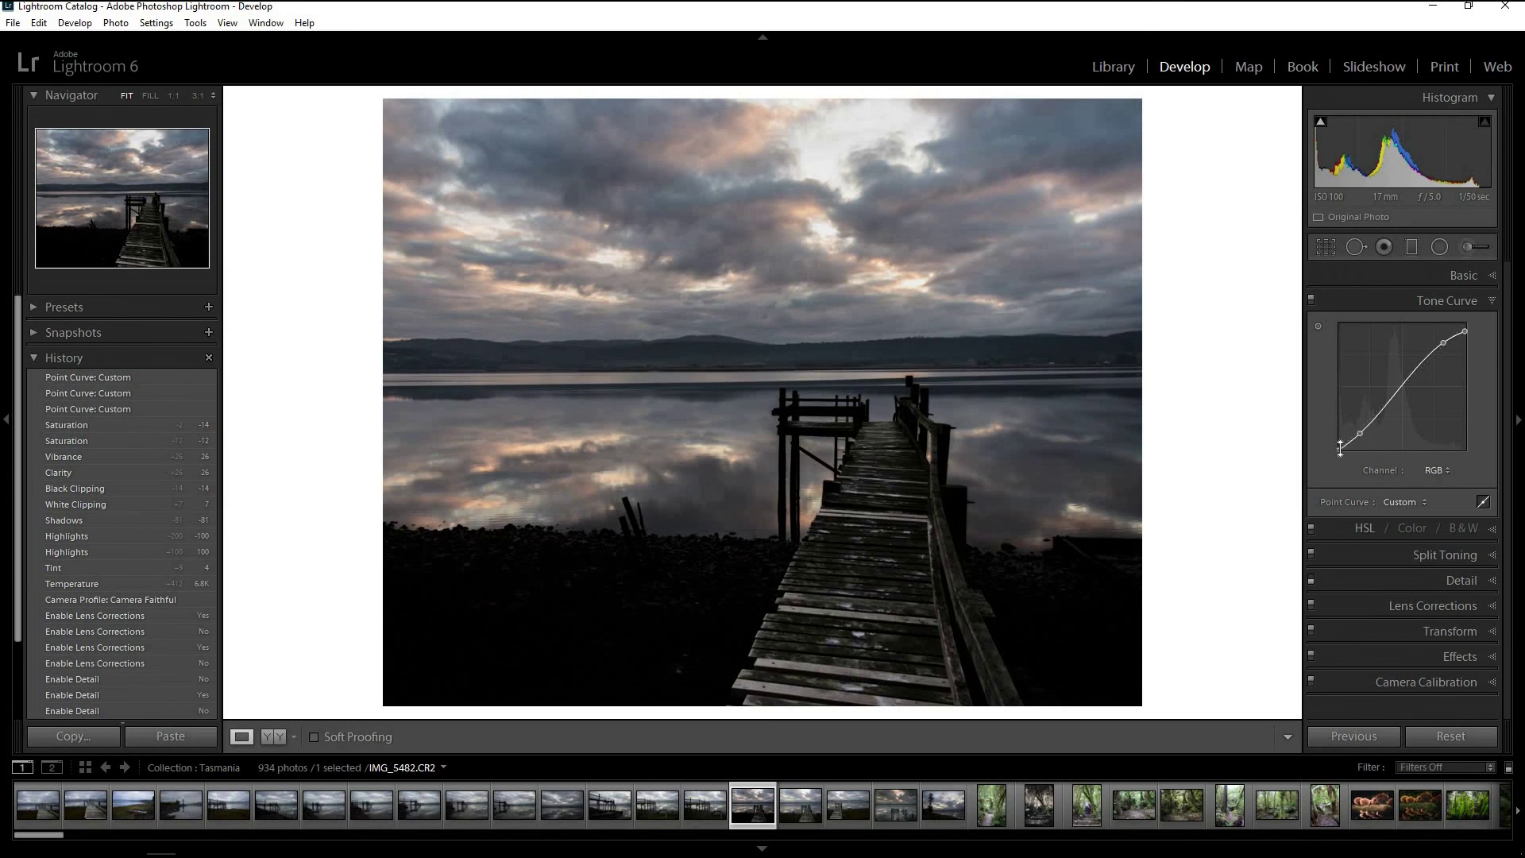
pyautogui.moveTo(1341, 448); pyautogui.dragTo(1338, 445)
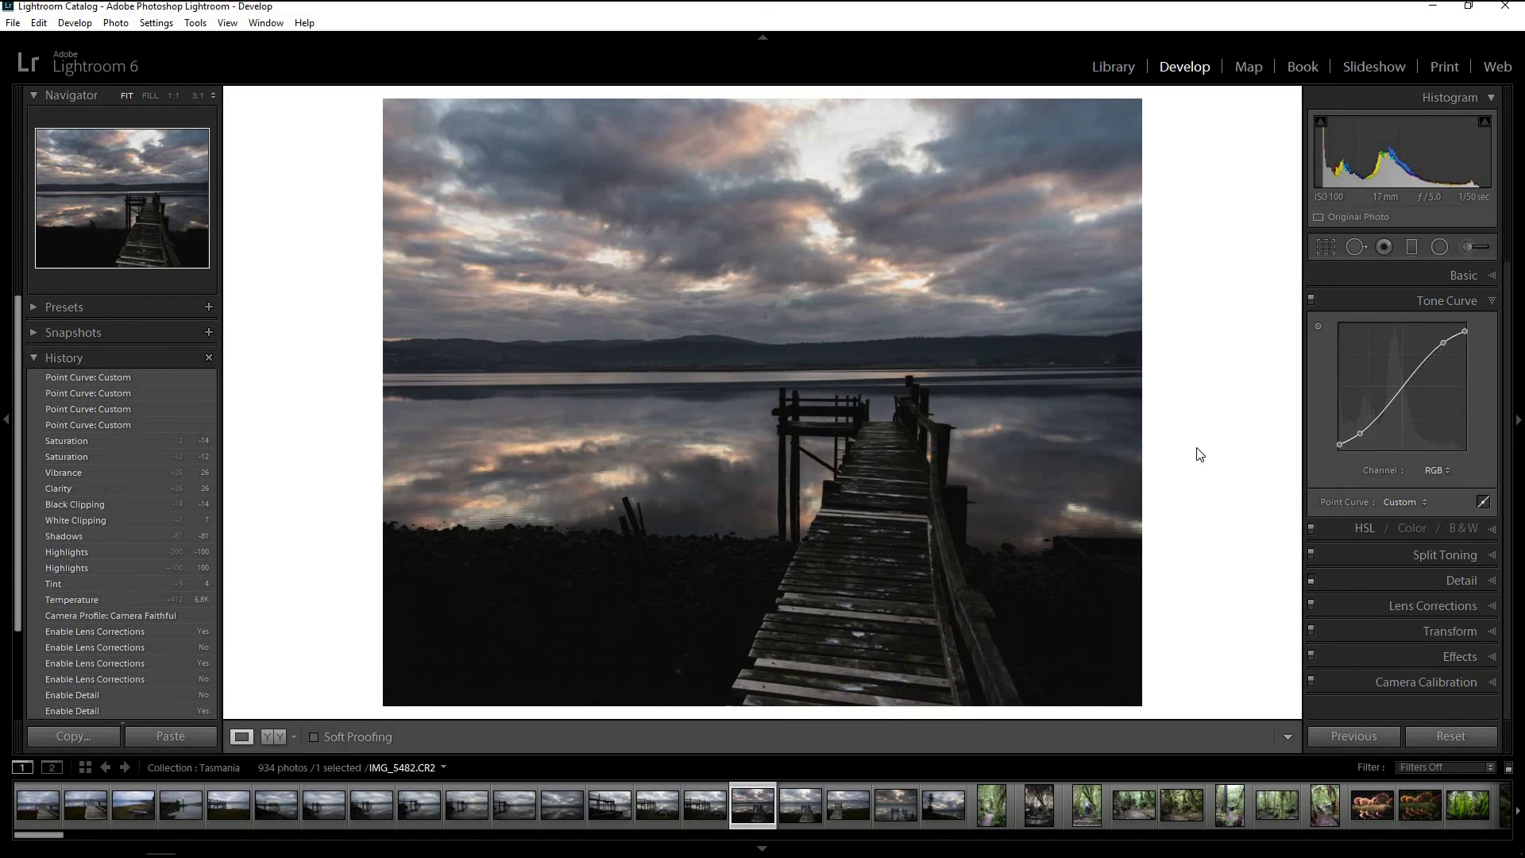
# - Lift the point curve's shadow point slightly and lower its white endpoint to about 96.5 / 88.6 %
pyautogui.click(1360, 431)
pyautogui.moveTo(1361, 430); pyautogui.dragTo(1357, 427)
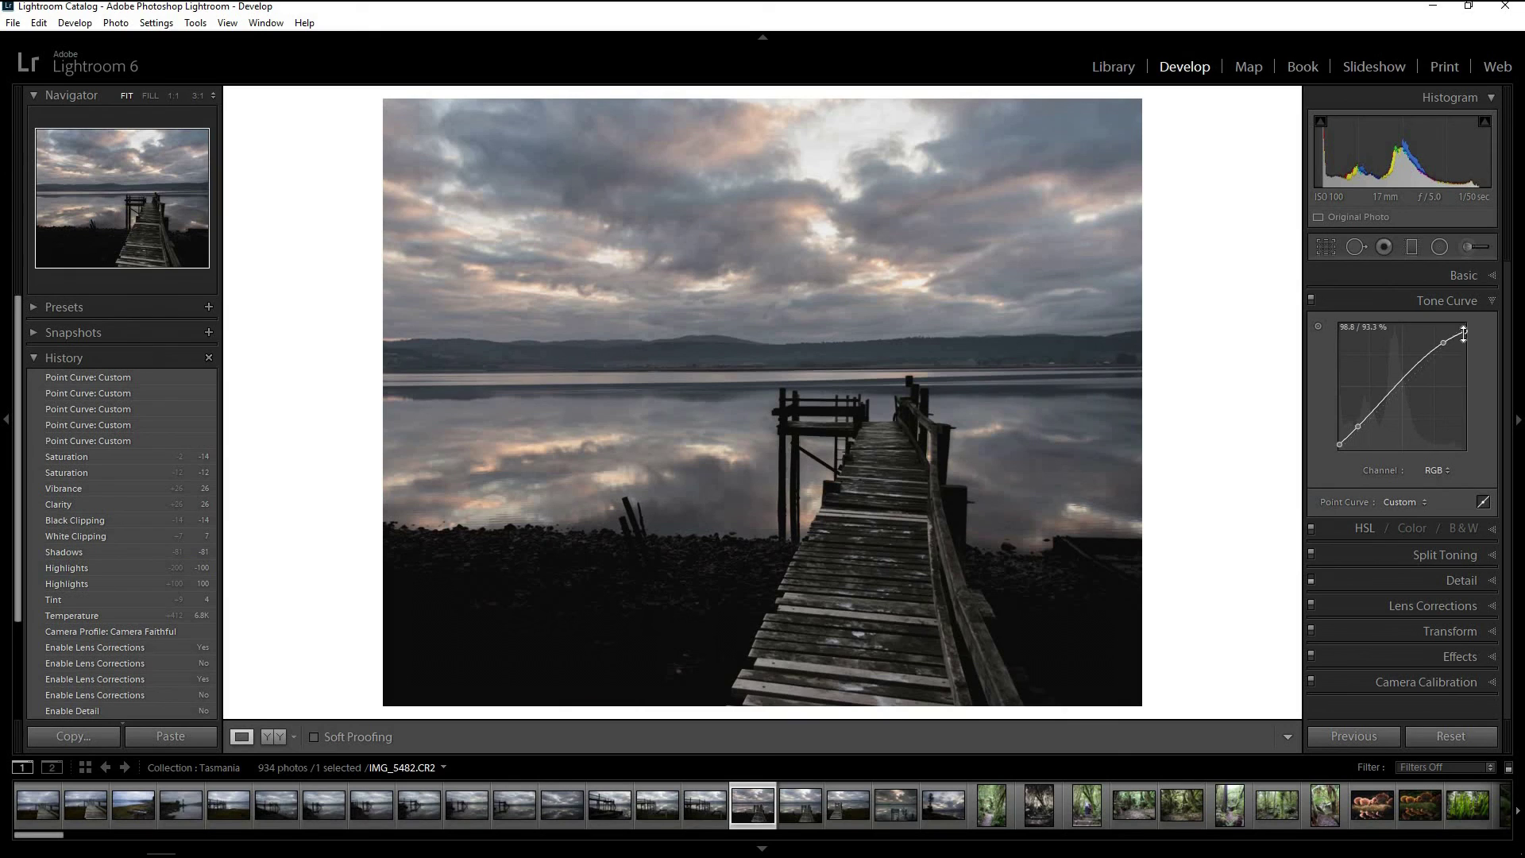
pyautogui.moveTo(1463, 334); pyautogui.dragTo(1462, 339)
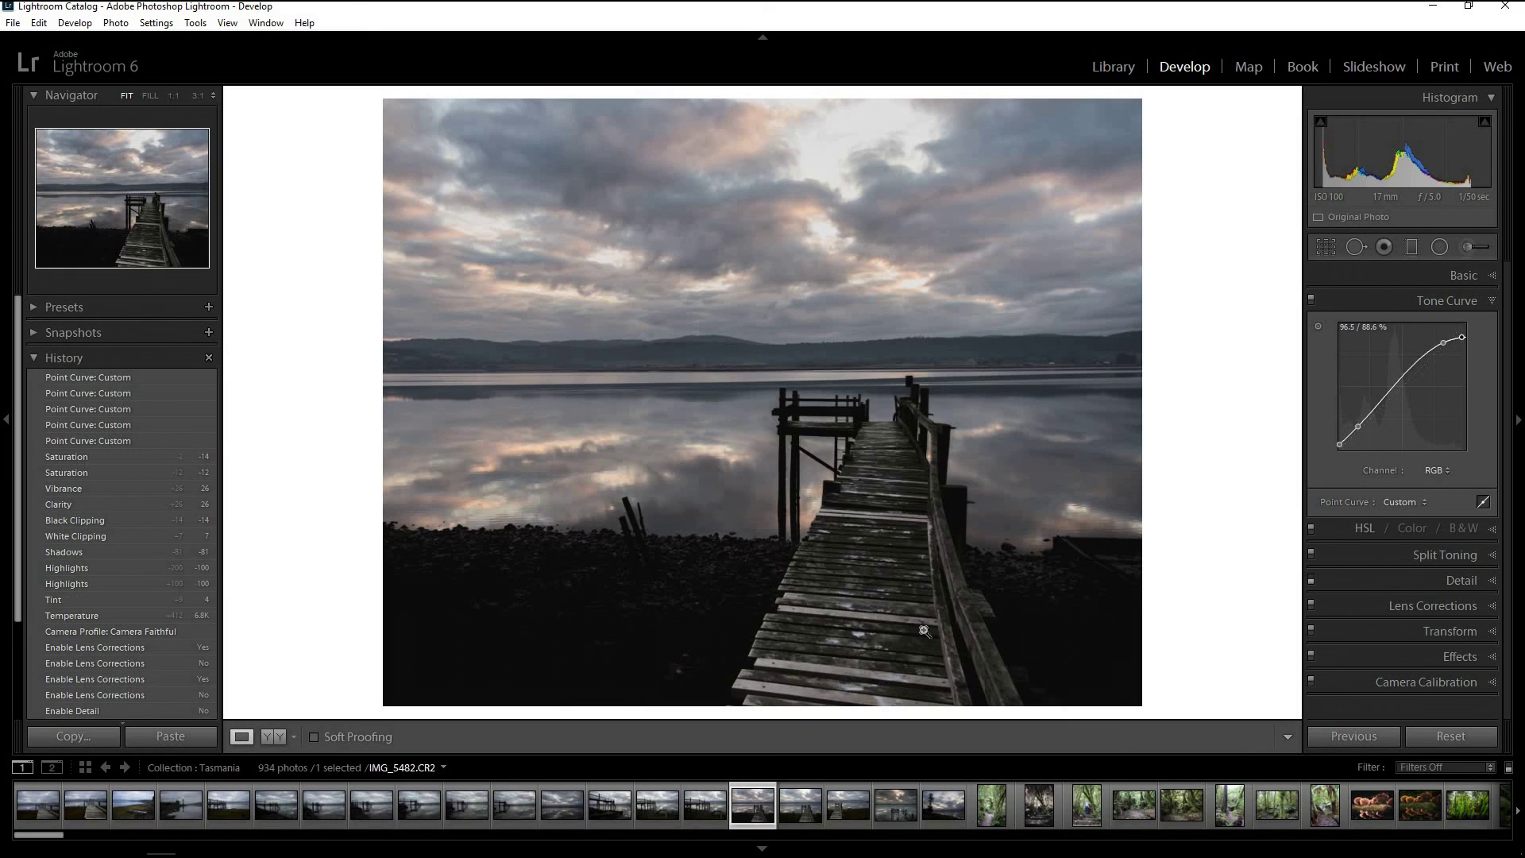
# - Compare the photo repeatedly with and without the tone curve, leaving the curve turned off
pyautogui.click(1311, 298)
pyautogui.click(1314, 296)
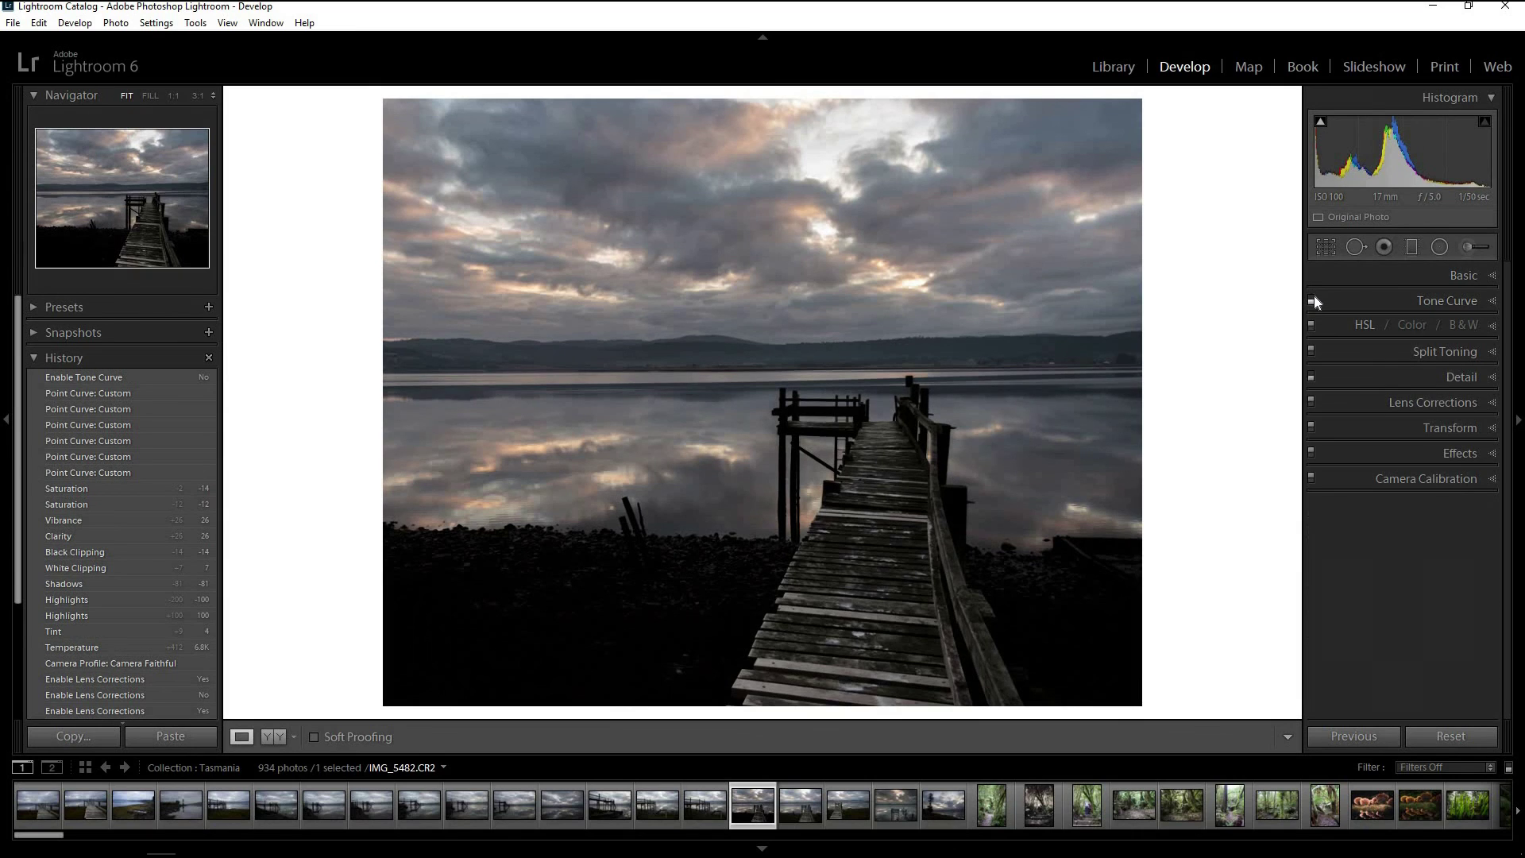
pyautogui.click(1314, 302)
pyautogui.click(1314, 298)
pyautogui.click(1314, 298)
pyautogui.click(1314, 300)
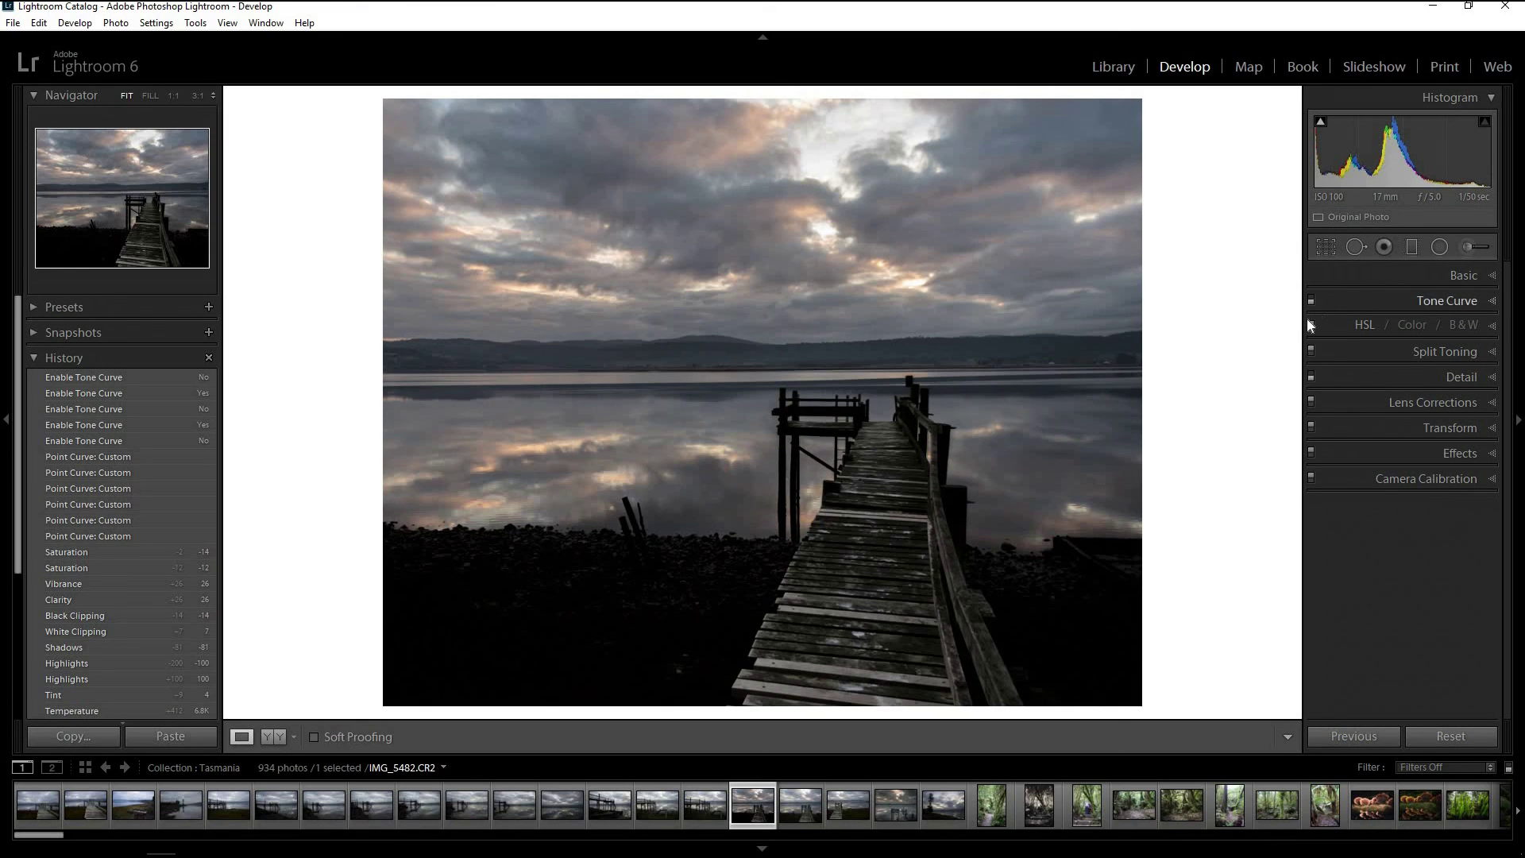
pyautogui.click(1314, 298)
pyautogui.click(1314, 299)
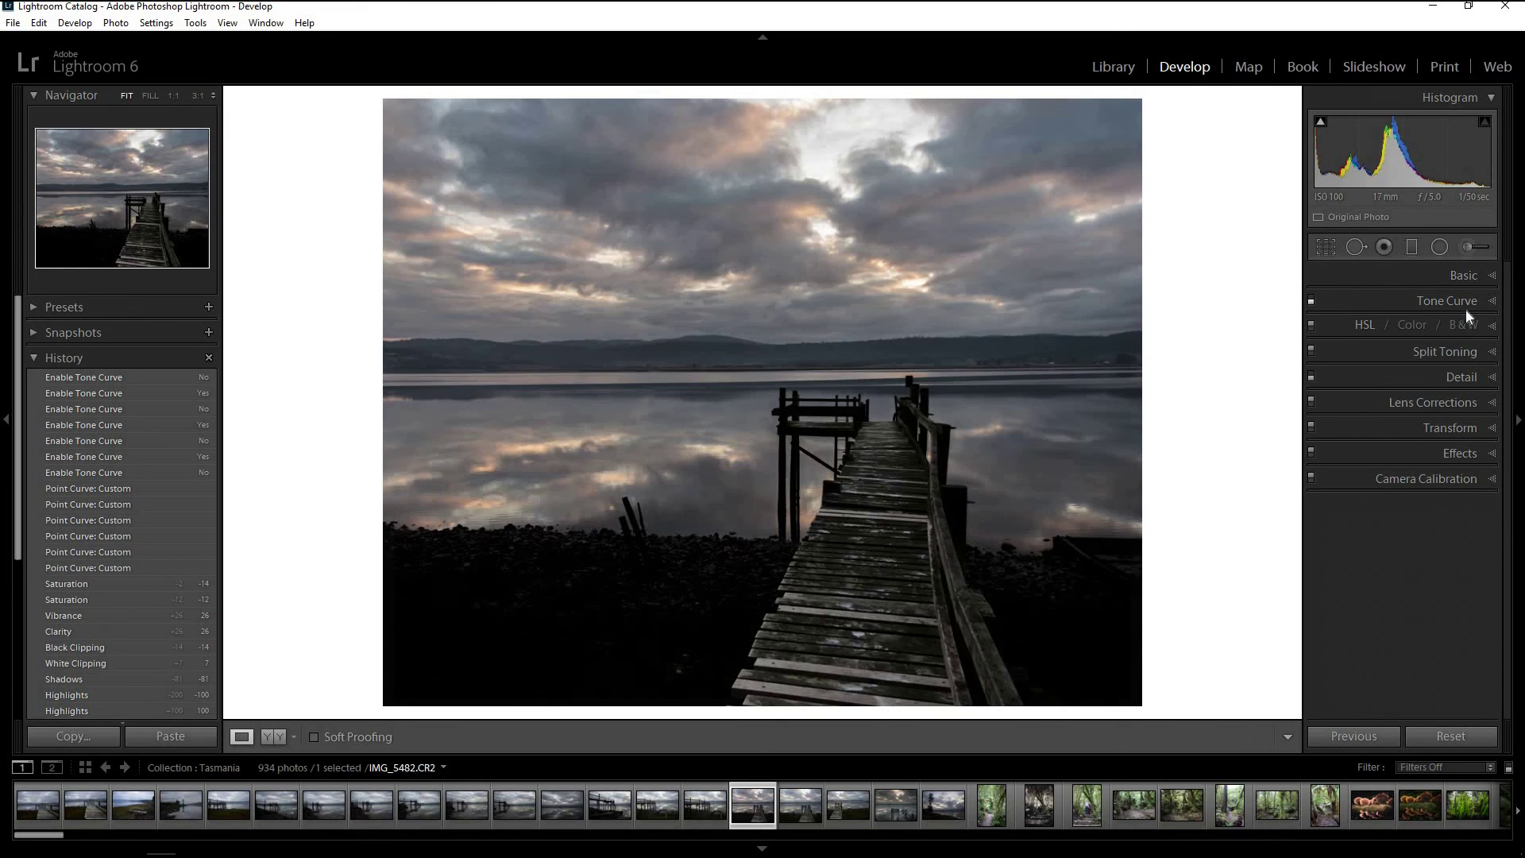
pyautogui.click(1462, 302)
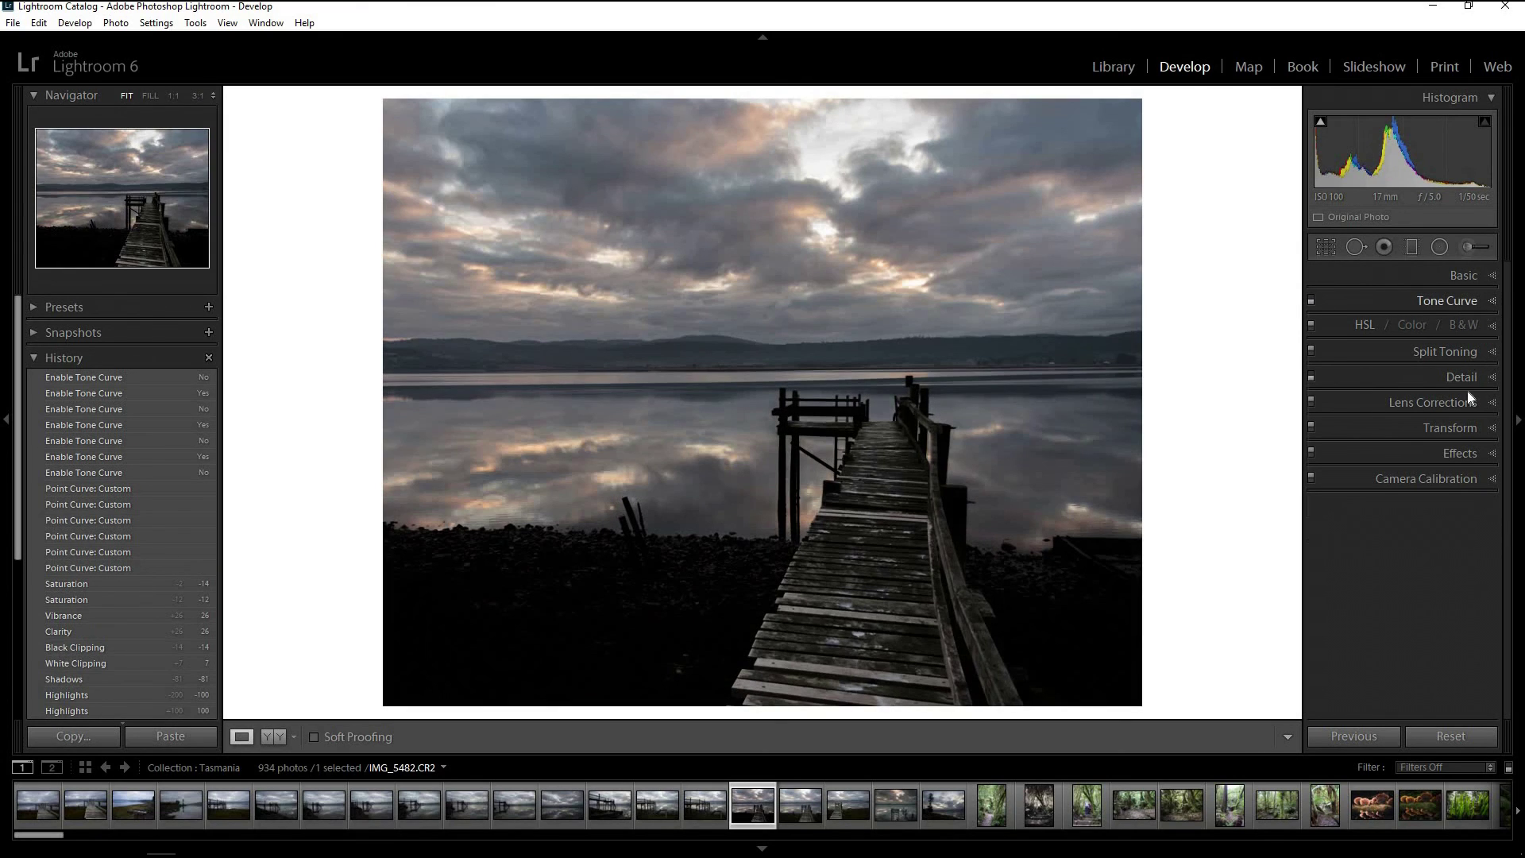
pyautogui.click(1476, 300)
pyautogui.click(1313, 300)
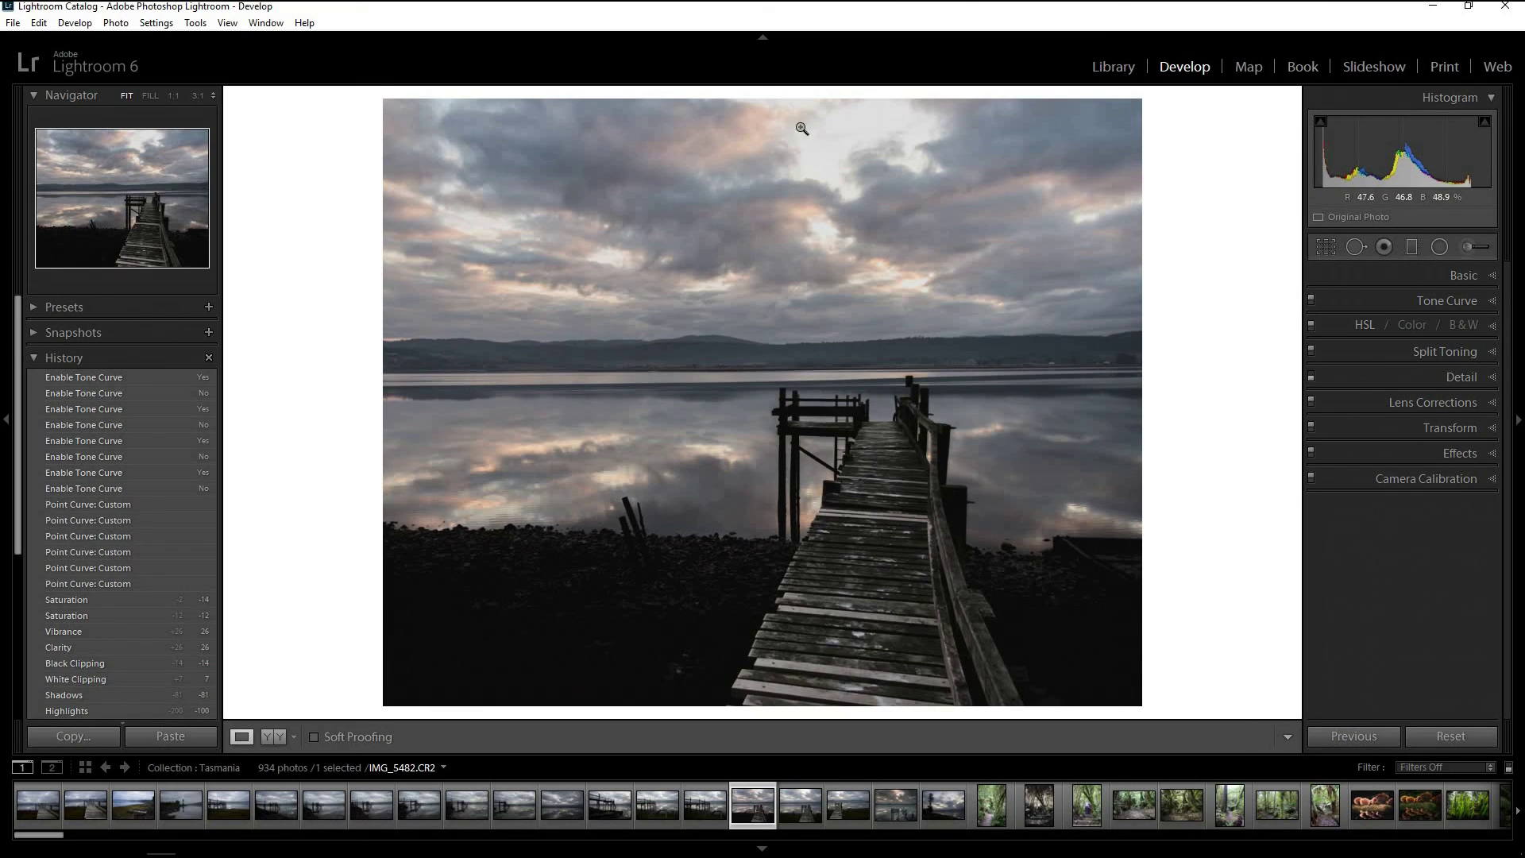
pyautogui.click(1311, 299)
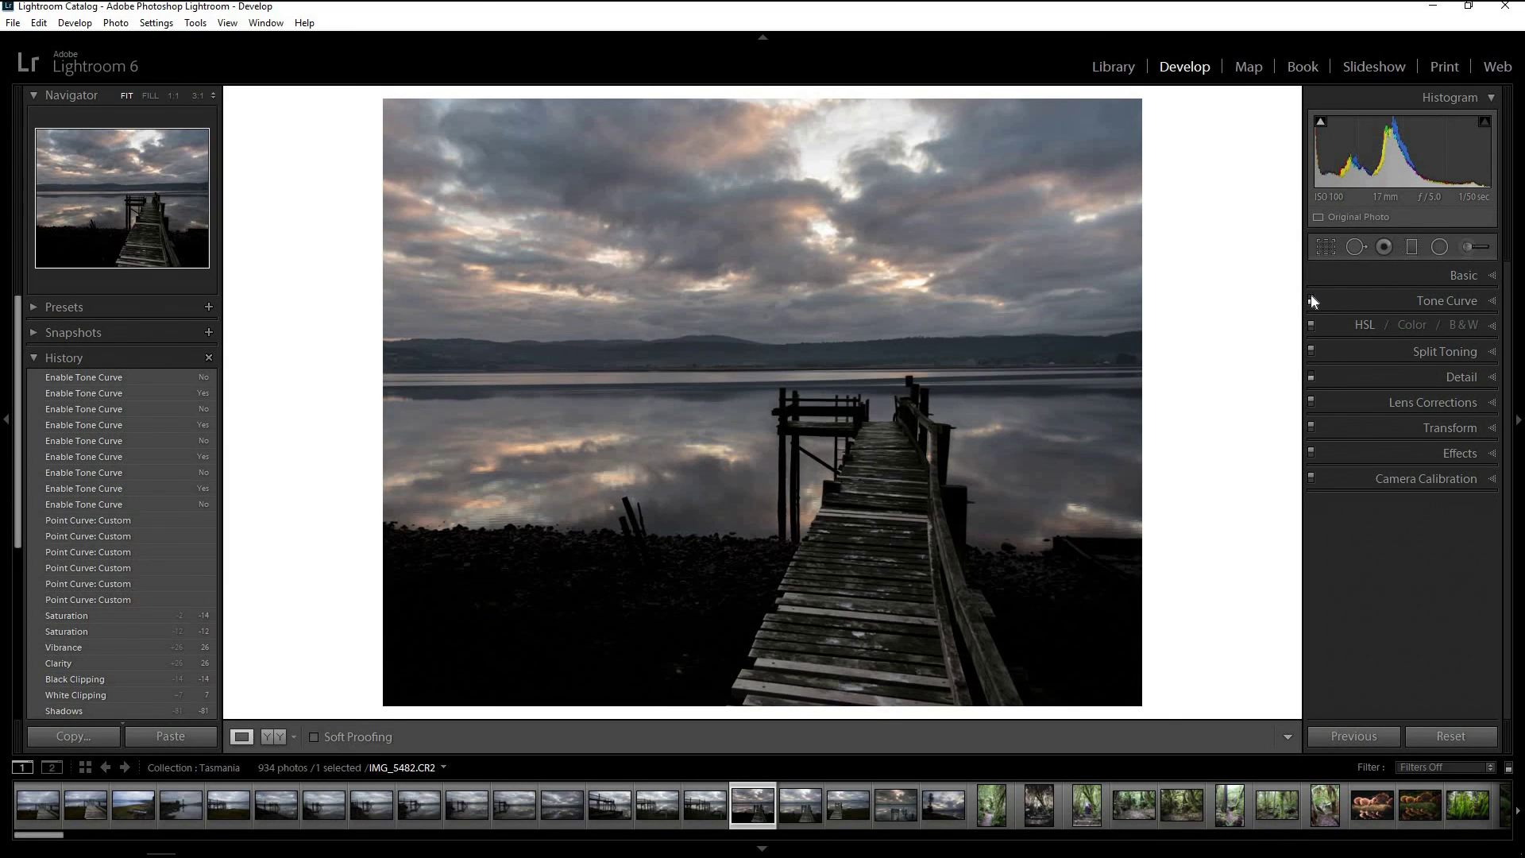
pyautogui.click(1310, 300)
pyautogui.click(1311, 300)
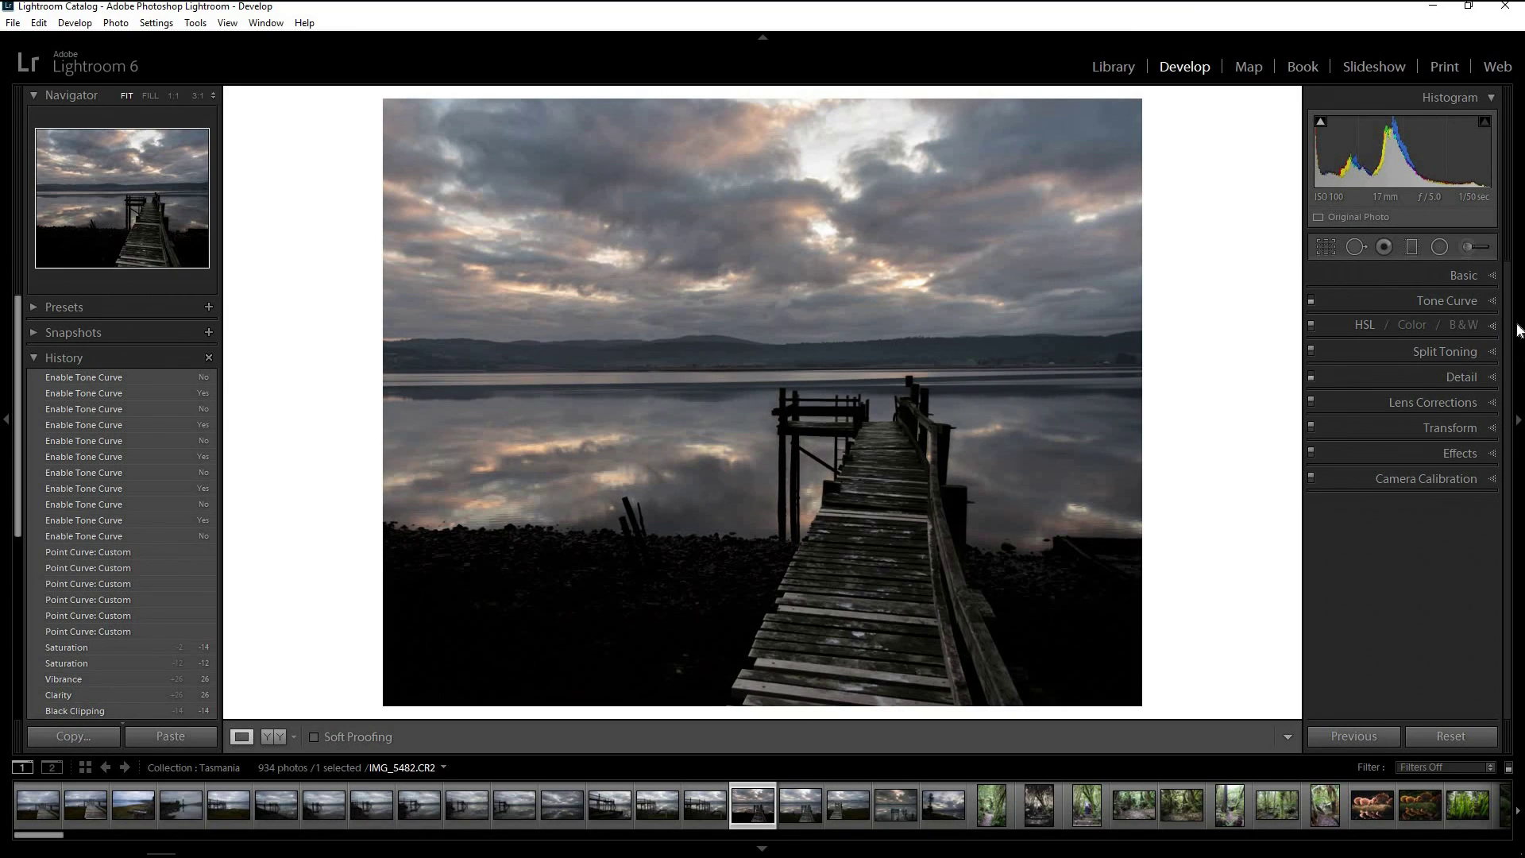
# - Shift the sky's Blue hue to −21, set saturation to Blue −100 and Purple −7, and compare with the colour adjustments off
pyautogui.click(1494, 331)
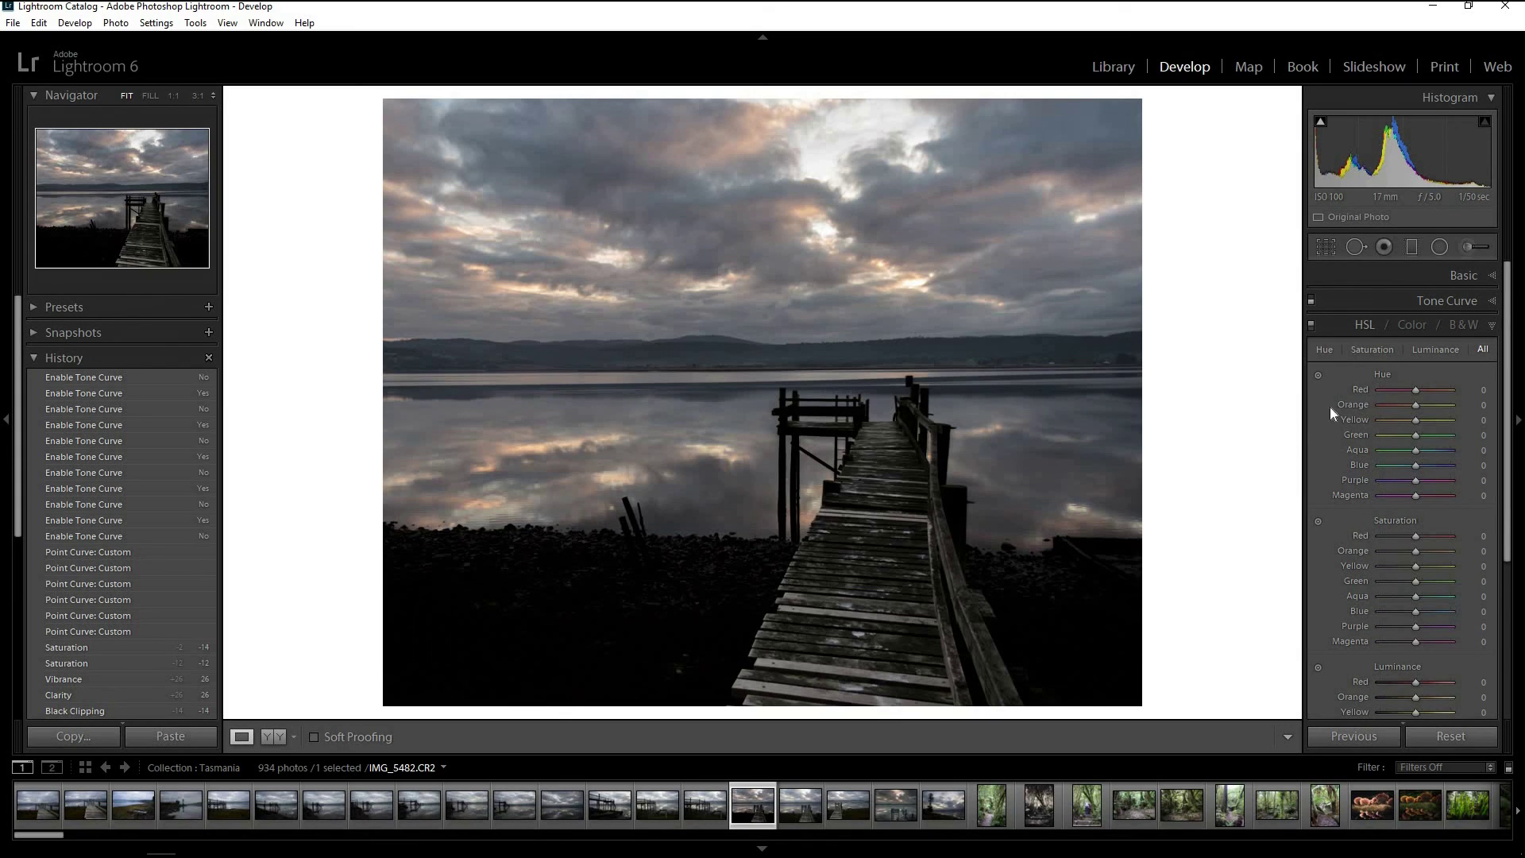
pyautogui.click(1318, 375)
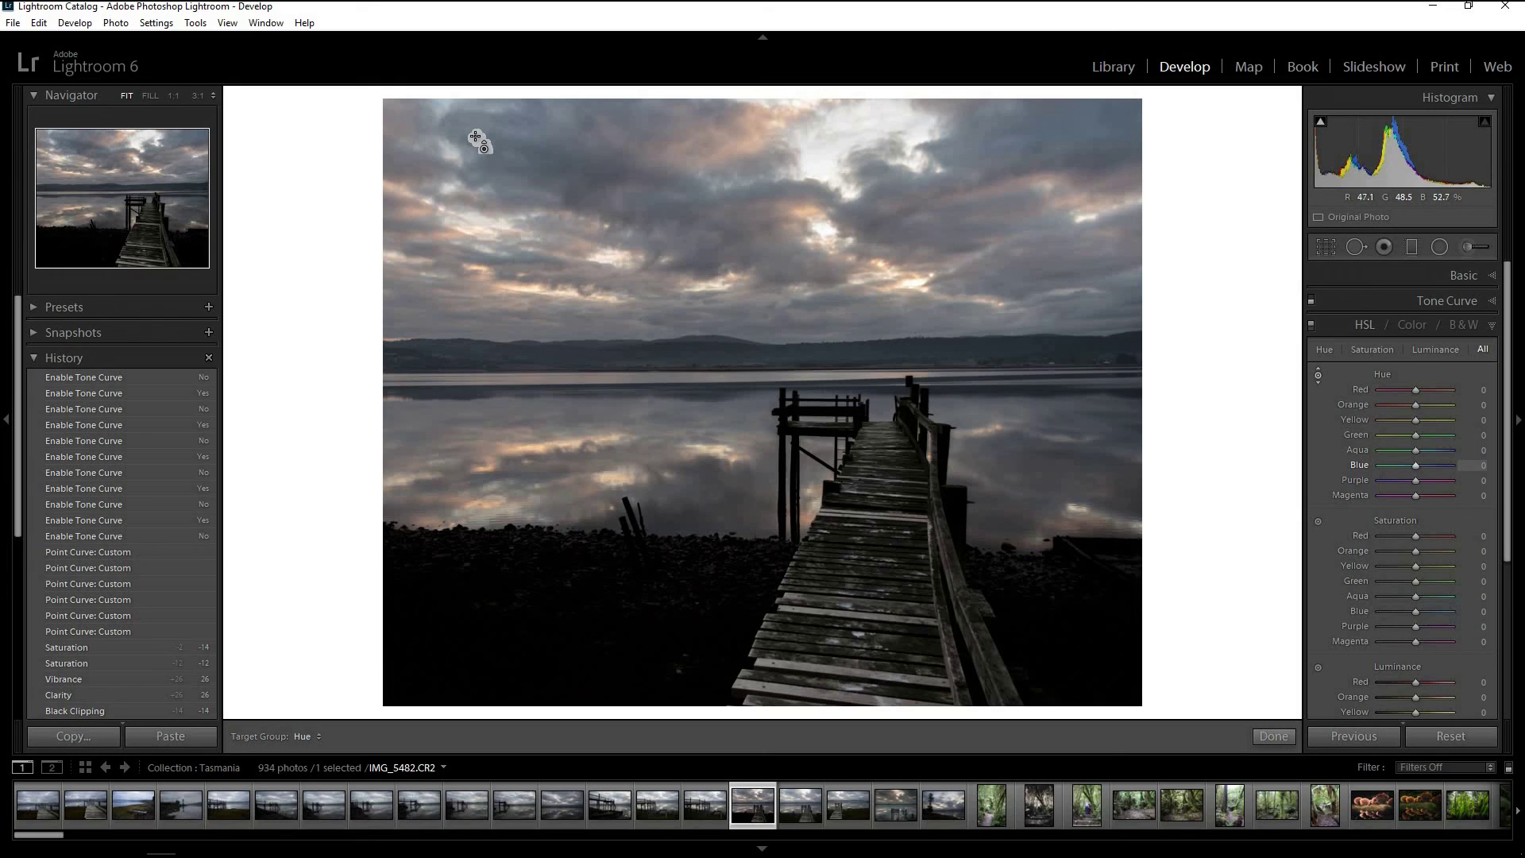
pyautogui.moveTo(1033, 198)
pyautogui.mouseDown()
pyautogui.moveTo(1033, 230)
pyautogui.moveTo(1032, 103)
pyautogui.moveTo(1033, 213)
pyautogui.moveTo(1033, 189)
pyautogui.mouseUp()
pyautogui.moveTo(480, 150); pyautogui.dragTo(480, 150)
pyautogui.moveTo(508, 135); pyautogui.dragTo(506, 232)
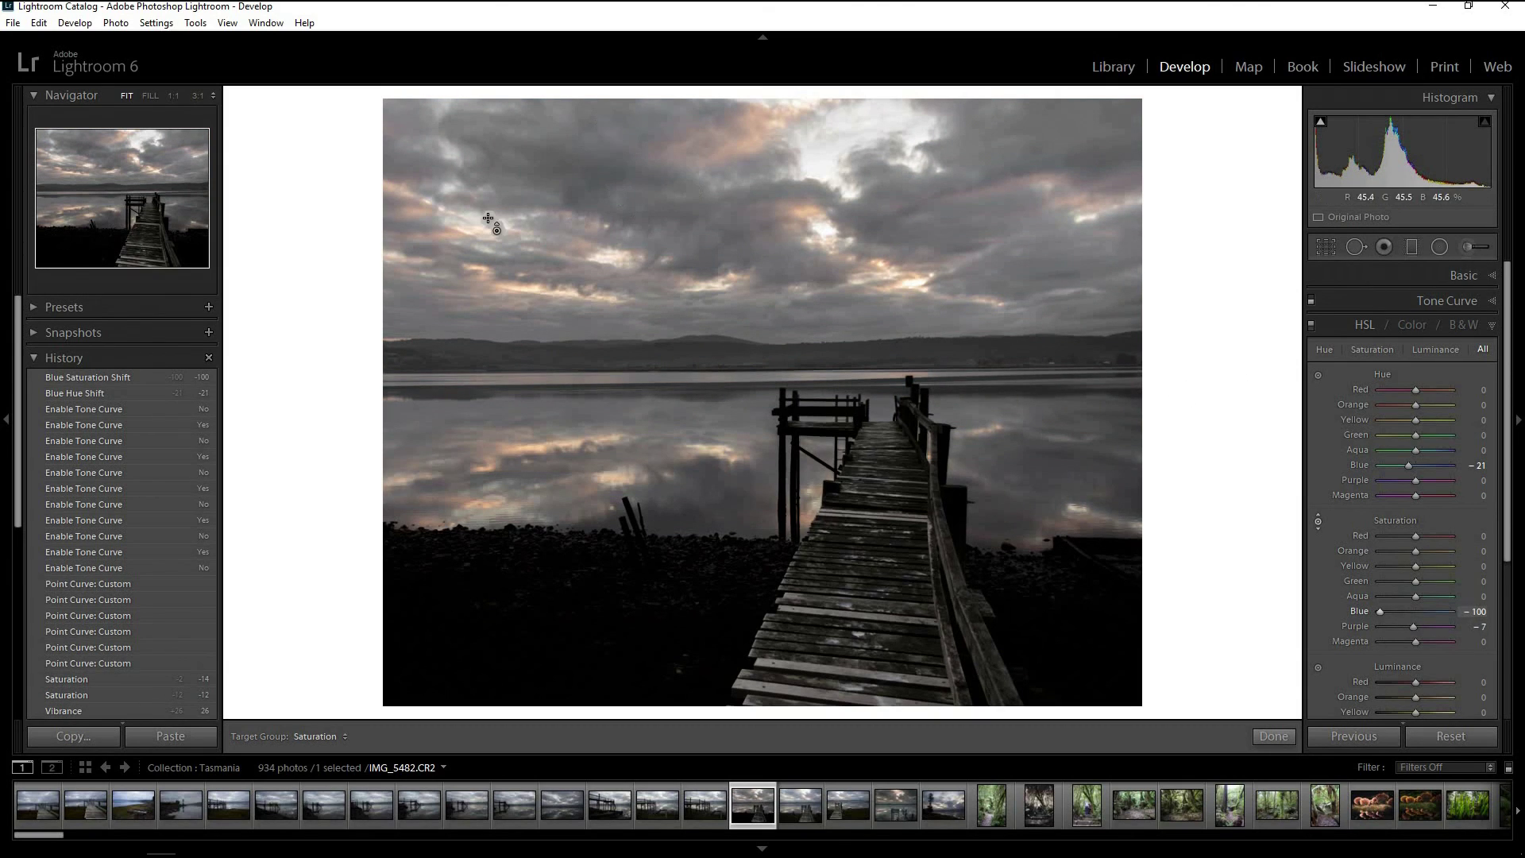
pyautogui.click(1311, 325)
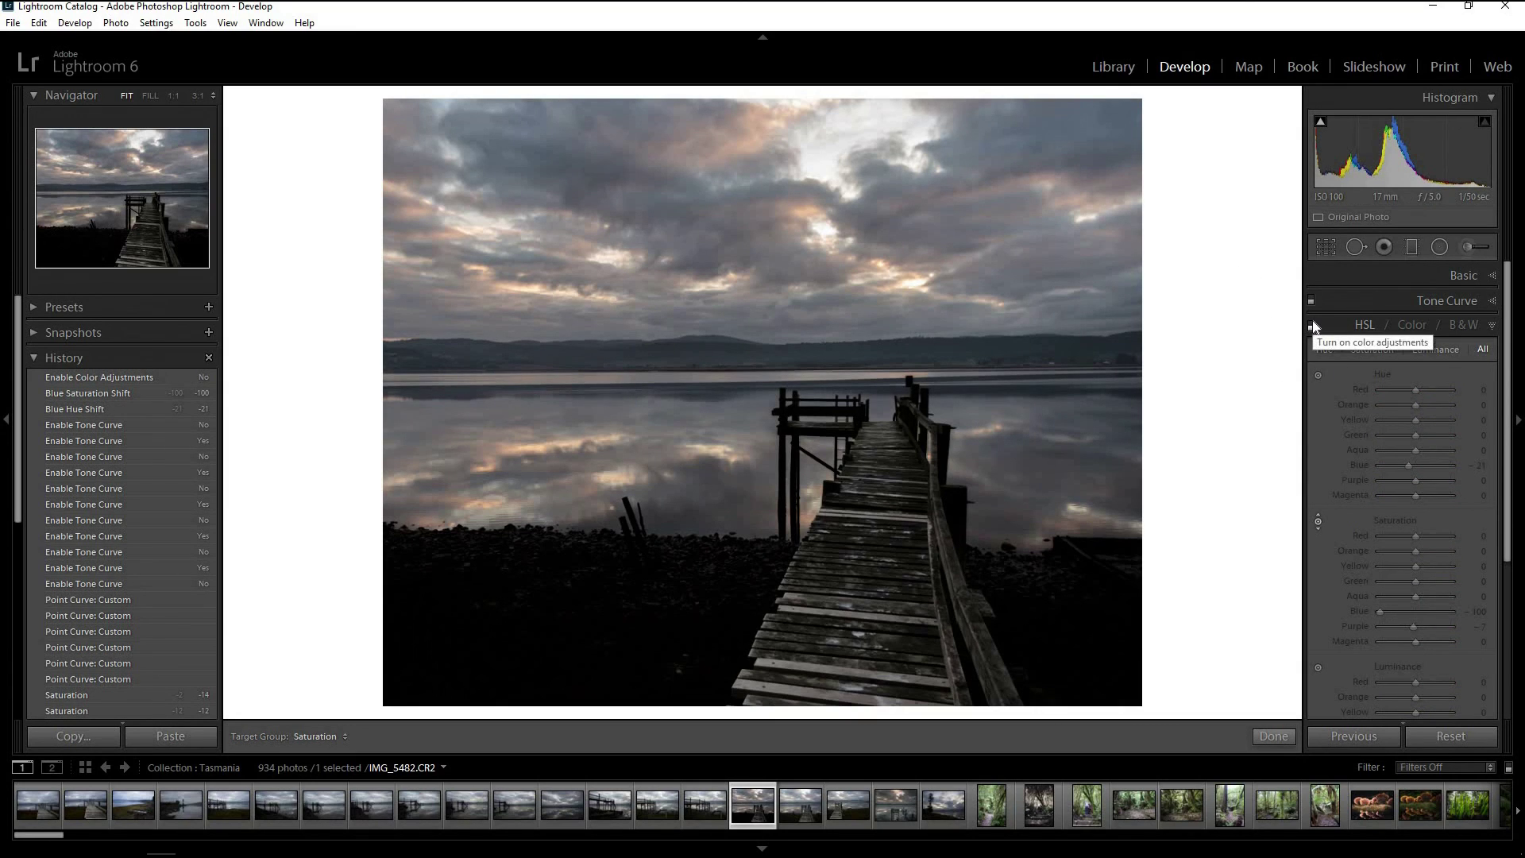
pyautogui.click(1312, 326)
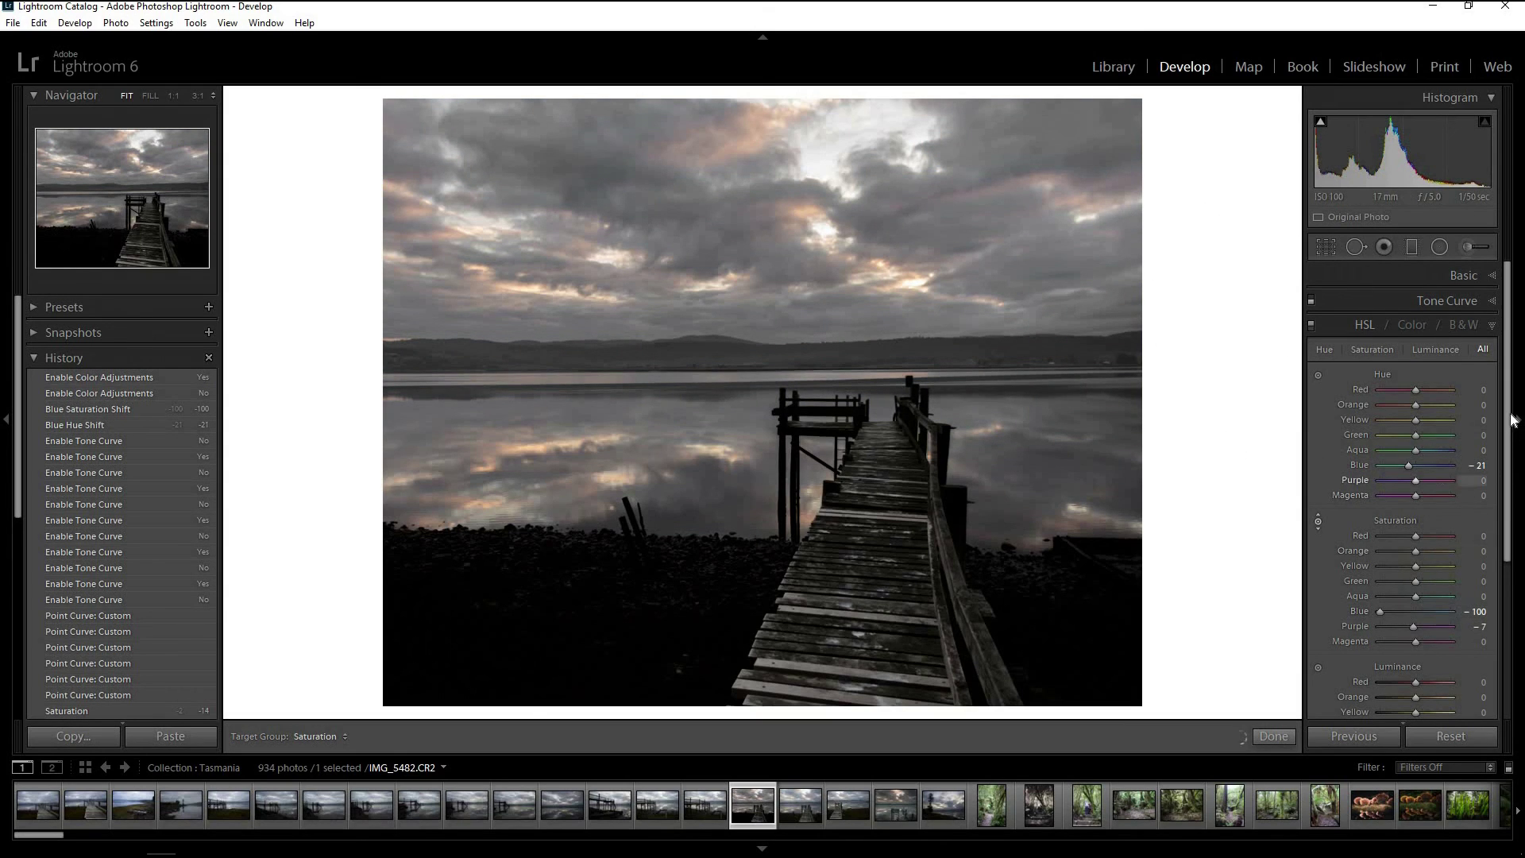
# - Brighten the warm cloud tones by targeting them in the photo, with luminance at Orange +21 and Yellow +1
pyautogui.moveTo(1512, 426); pyautogui.dragTo(1512, 455)
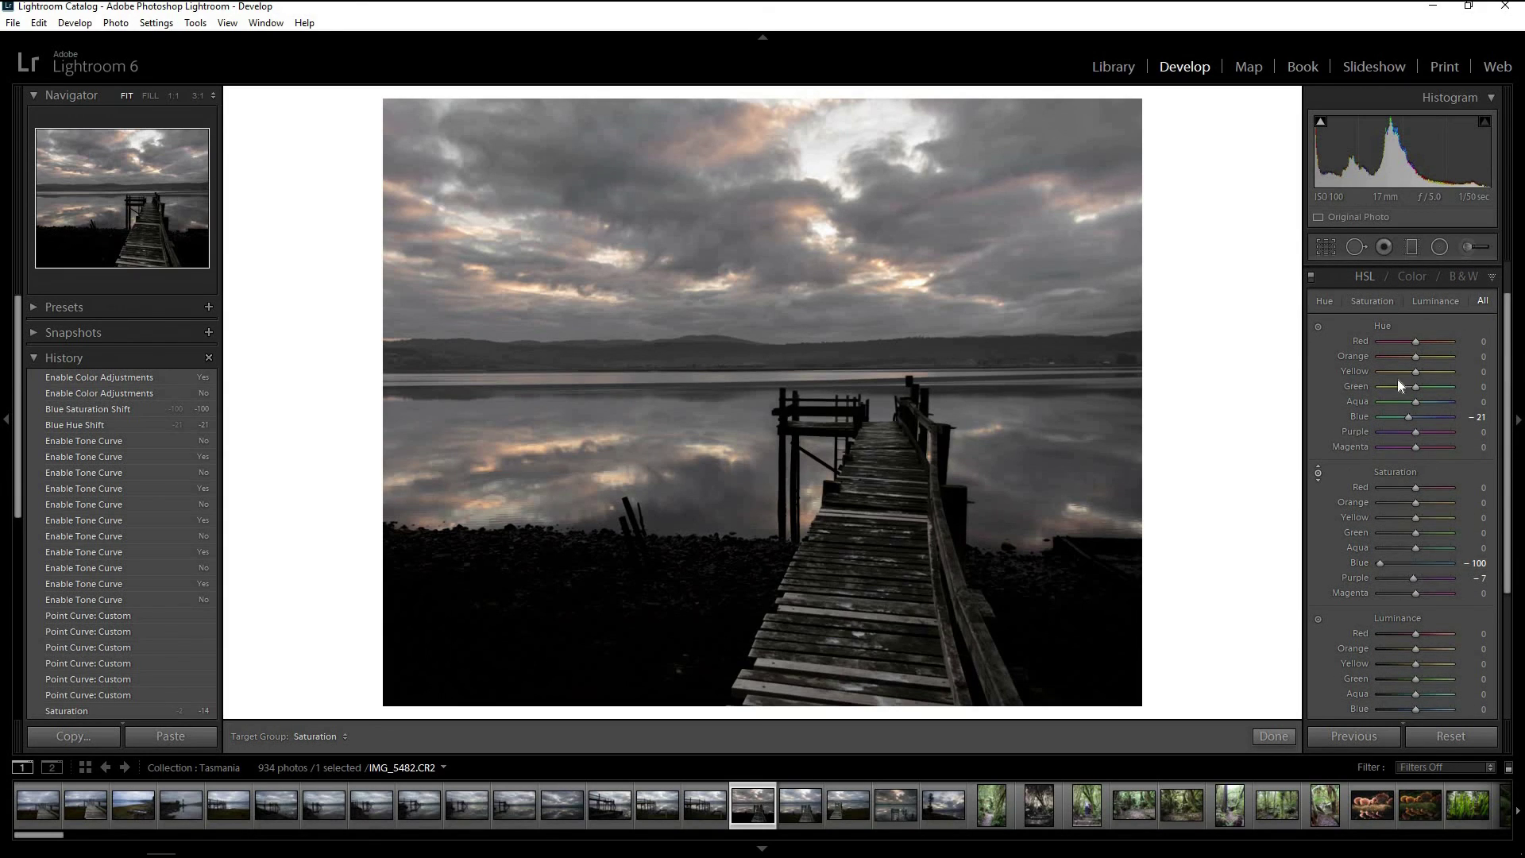
pyautogui.click(1320, 477)
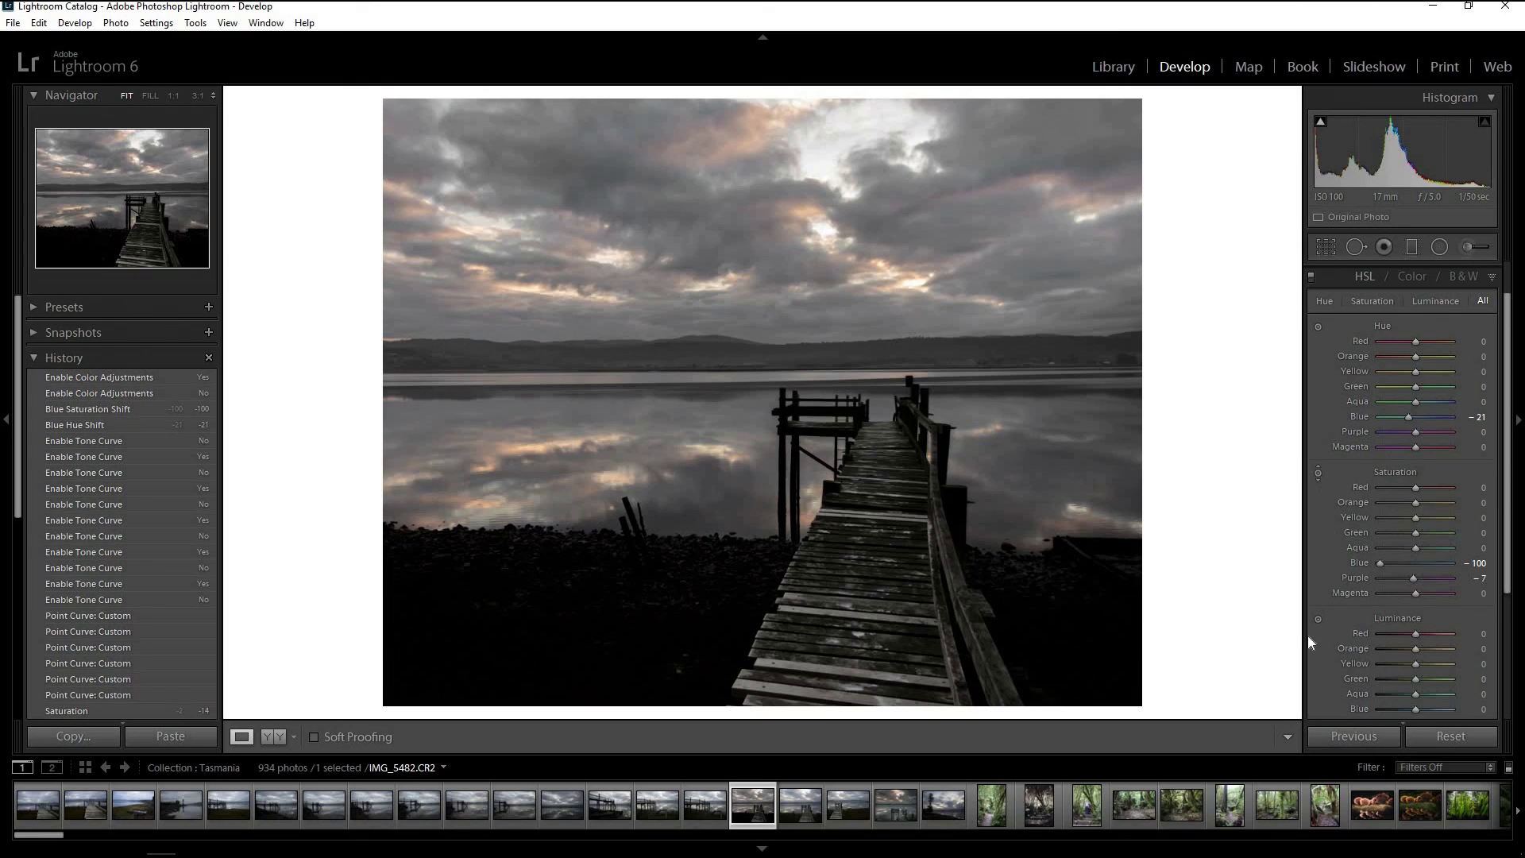
pyautogui.click(1319, 618)
pyautogui.moveTo(780, 185); pyautogui.dragTo(798, 220)
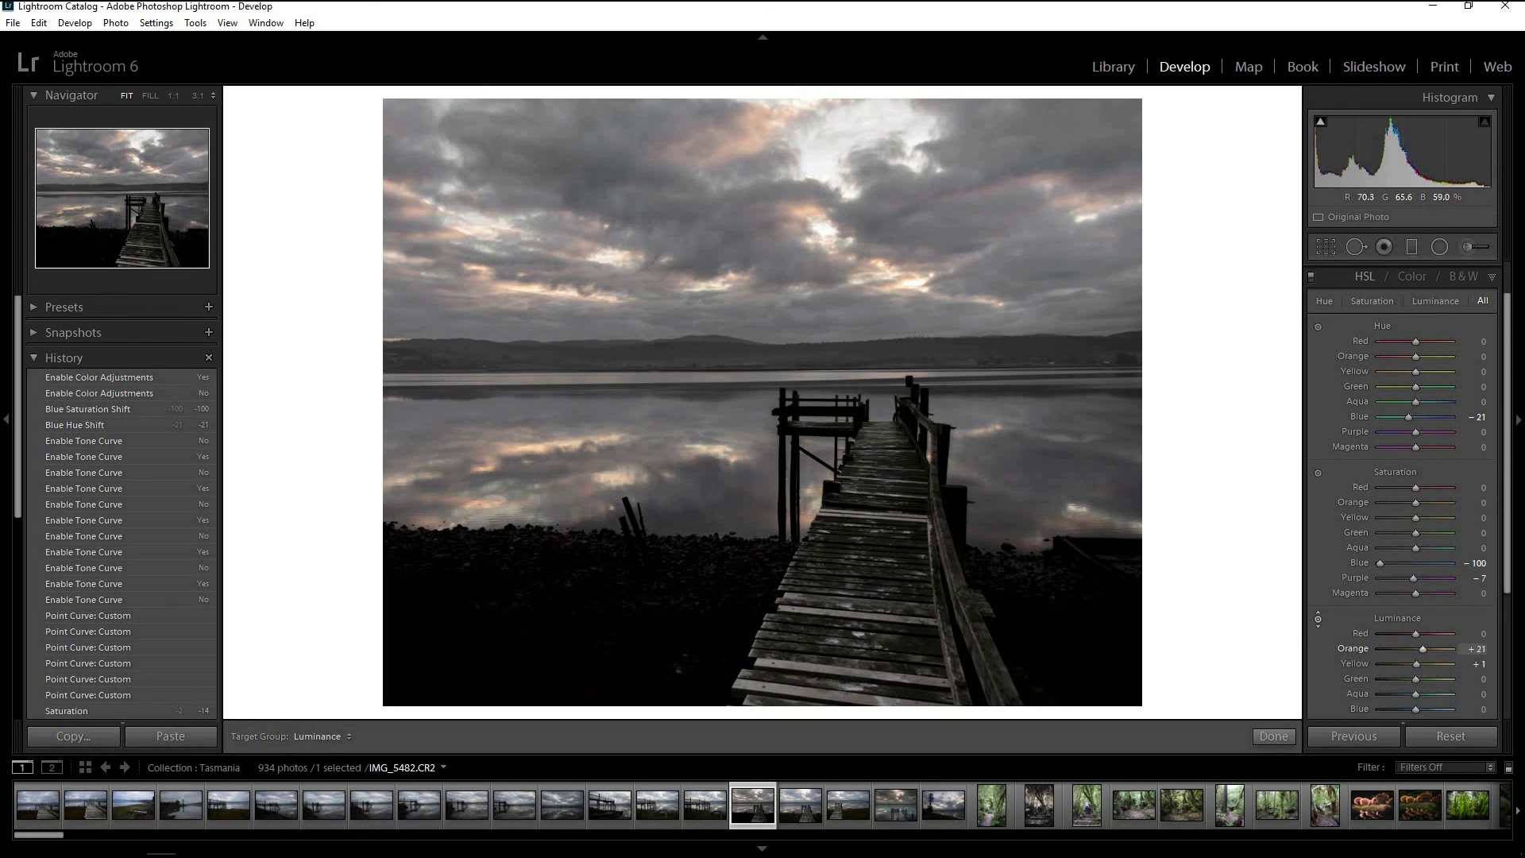
pyautogui.moveTo(799, 223); pyautogui.dragTo(892, 296)
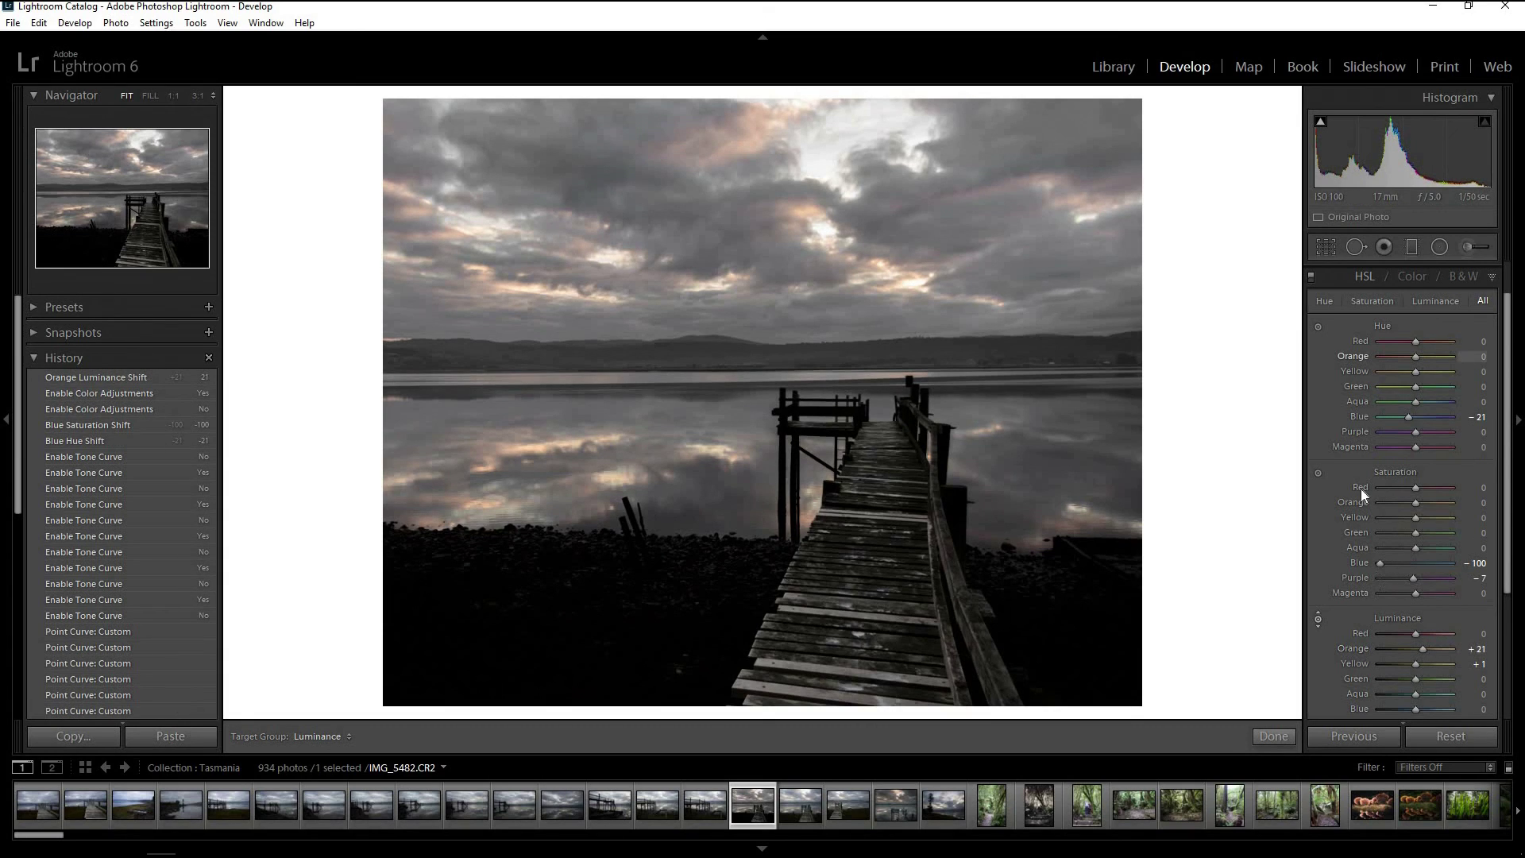
# - Boost the warm cloud colours by targeting them in the photo, with saturation at Orange +30 and Yellow +10
pyautogui.hotkey('ctrl', 'alt', 'shift', 'n')
pyautogui.click(1319, 473)
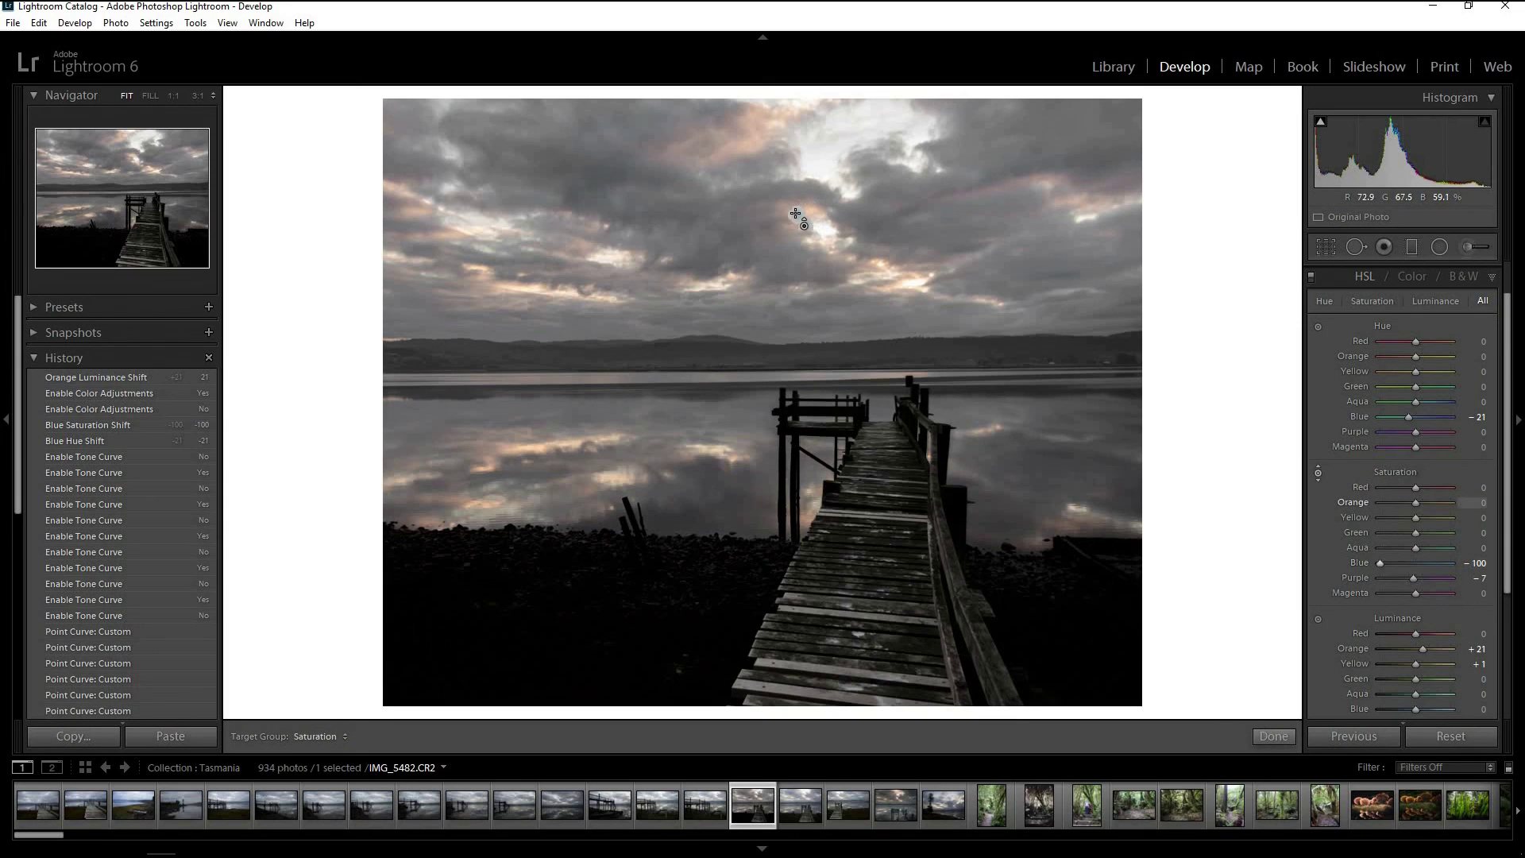
pyautogui.moveTo(898, 282); pyautogui.dragTo(898, 242)
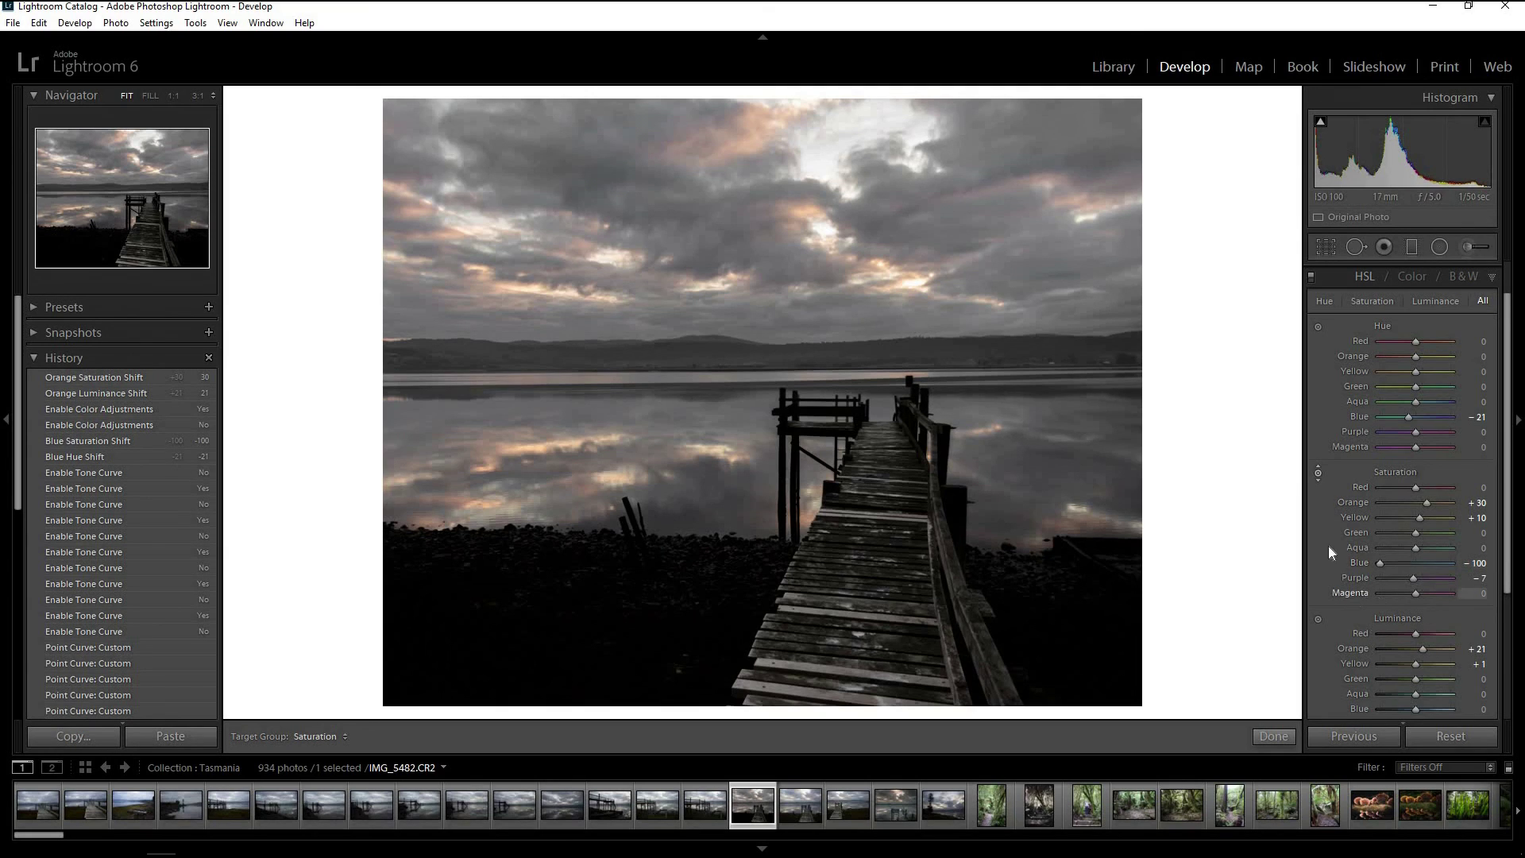
# - Shift the hue of the warm clouds to Orange −7 and Yellow −6 by targeting them in the photo
pyautogui.click(1319, 327)
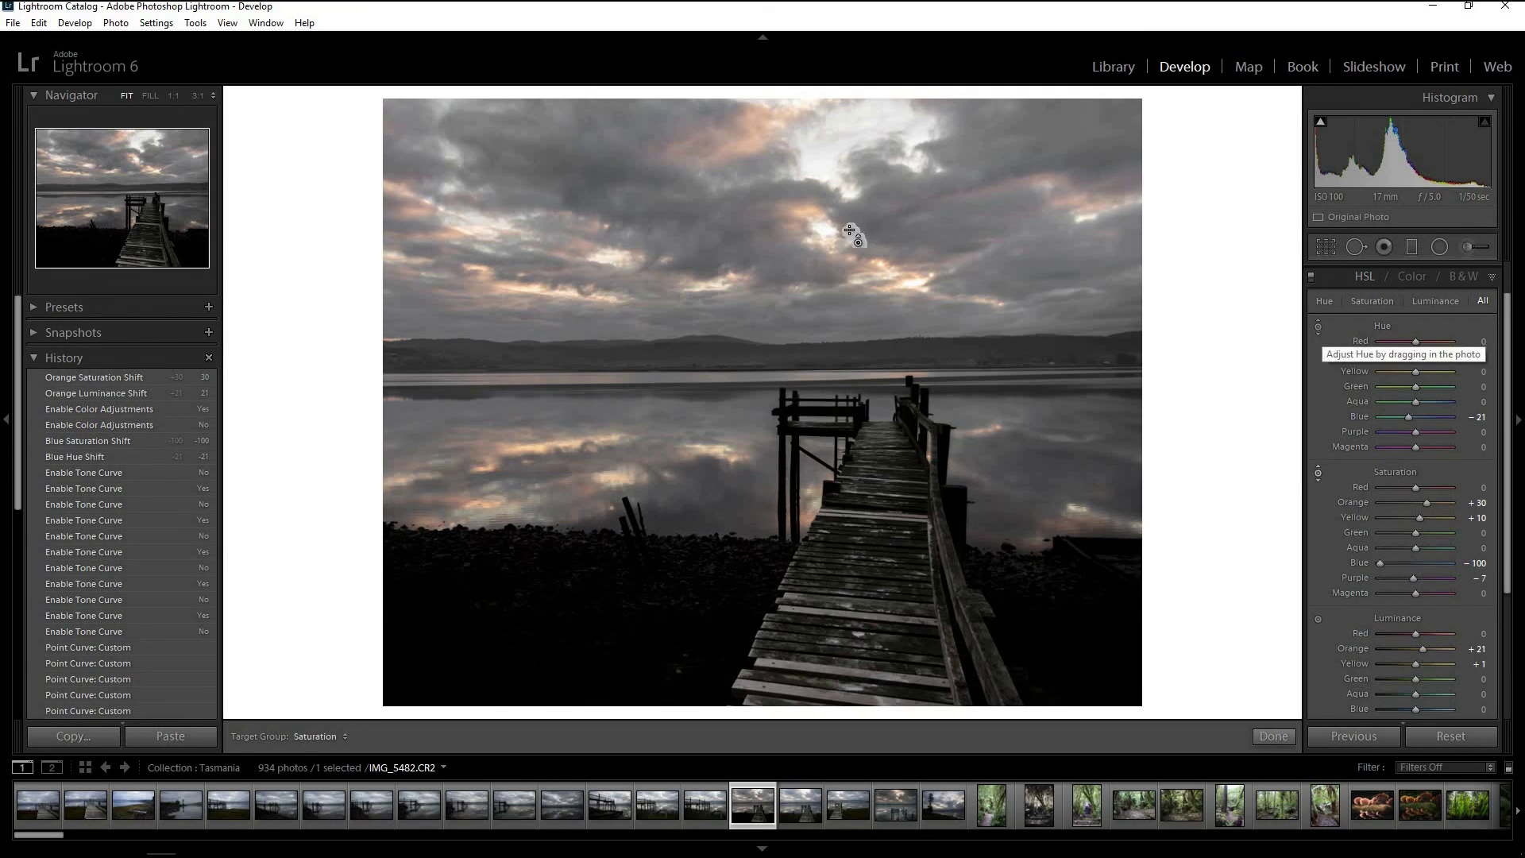
pyautogui.moveTo(911, 283); pyautogui.dragTo(912, 314)
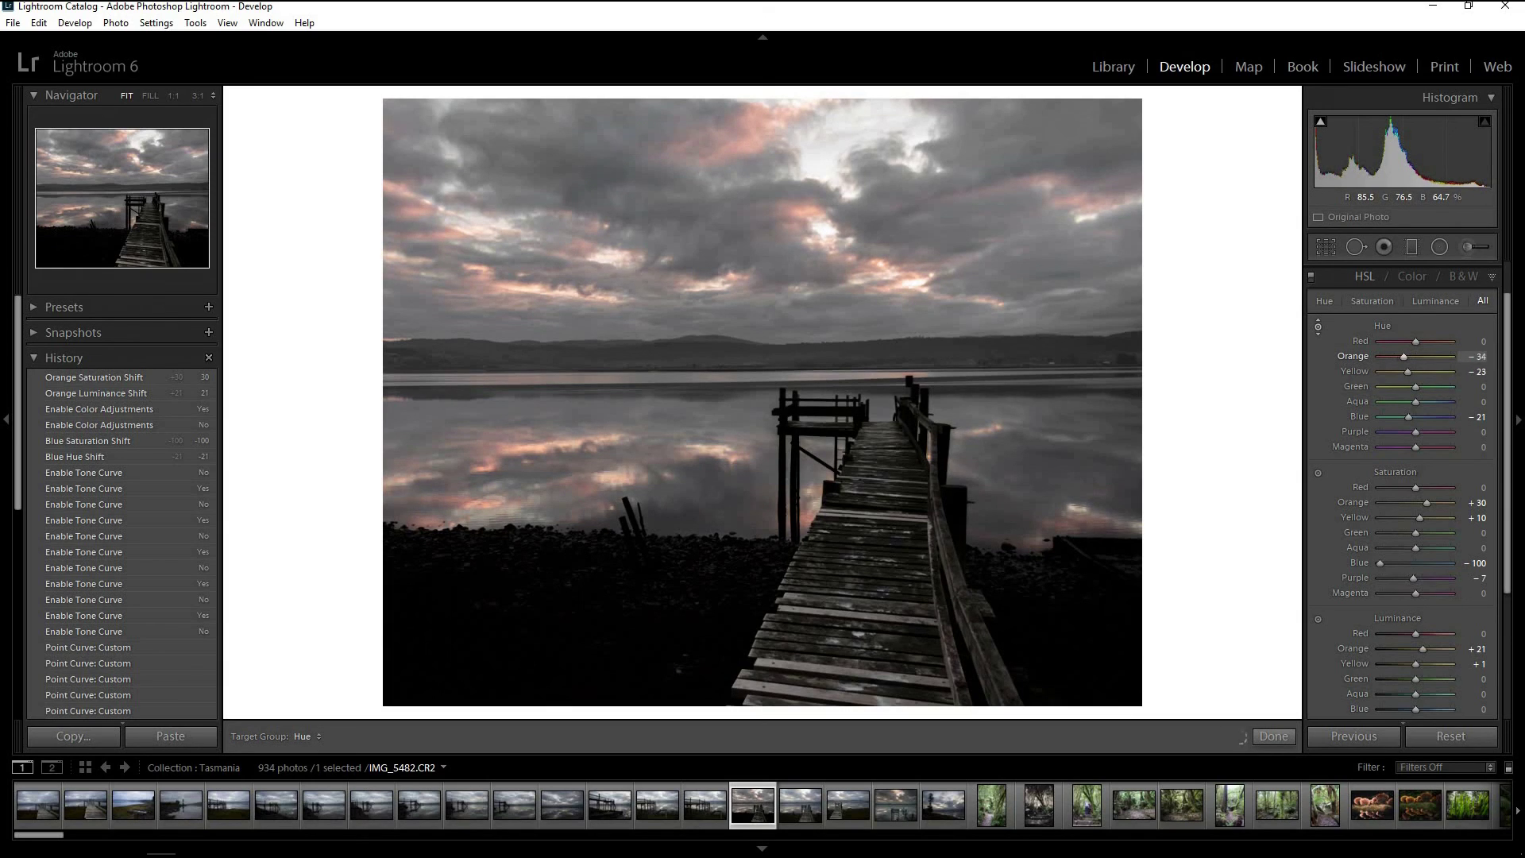
pyautogui.moveTo(911, 300); pyautogui.dragTo(911, 297)
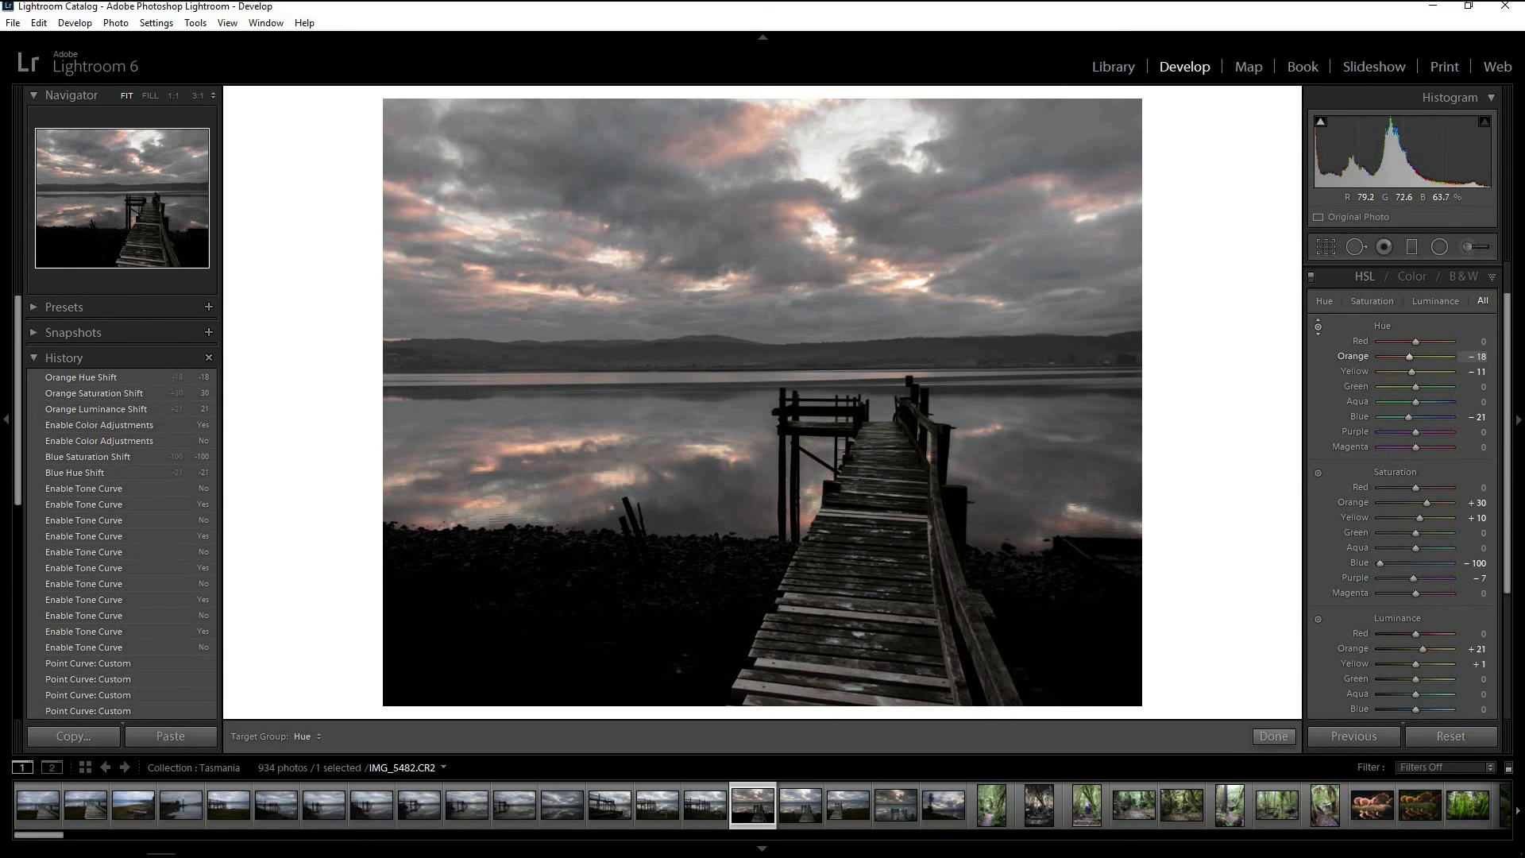
pyautogui.moveTo(911, 291)
pyautogui.mouseDown()
pyautogui.moveTo(911, 271)
pyautogui.moveTo(912, 303)
pyautogui.mouseUp()
pyautogui.press('Return')
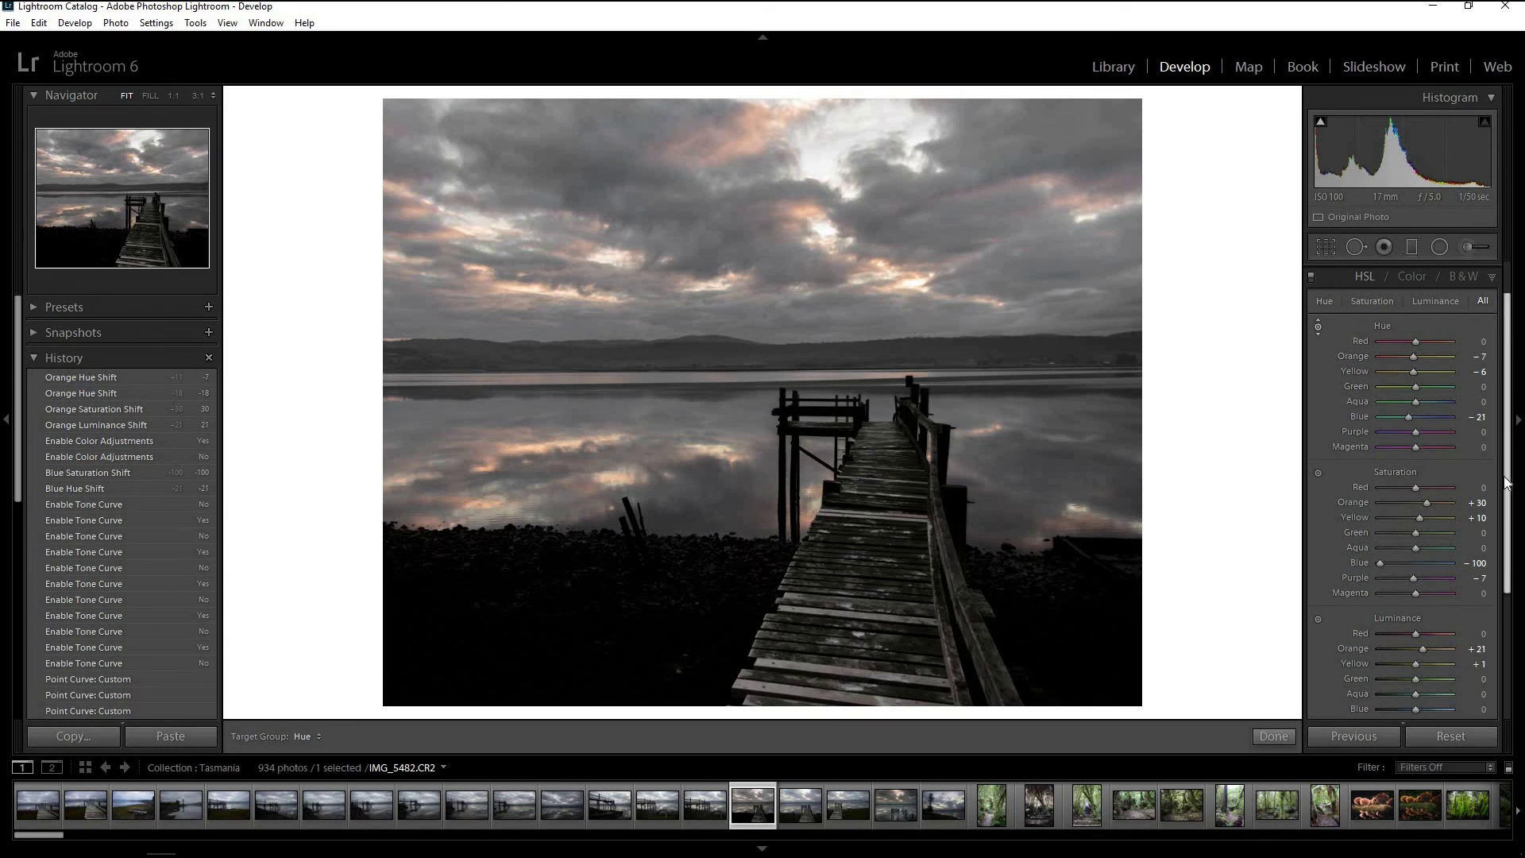
# - Add a graduated filter running from the photo's upper edge down to just below the shoreline
pyautogui.scroll(-2, 1486, 334)
pyautogui.scroll(3, 1480, 325)
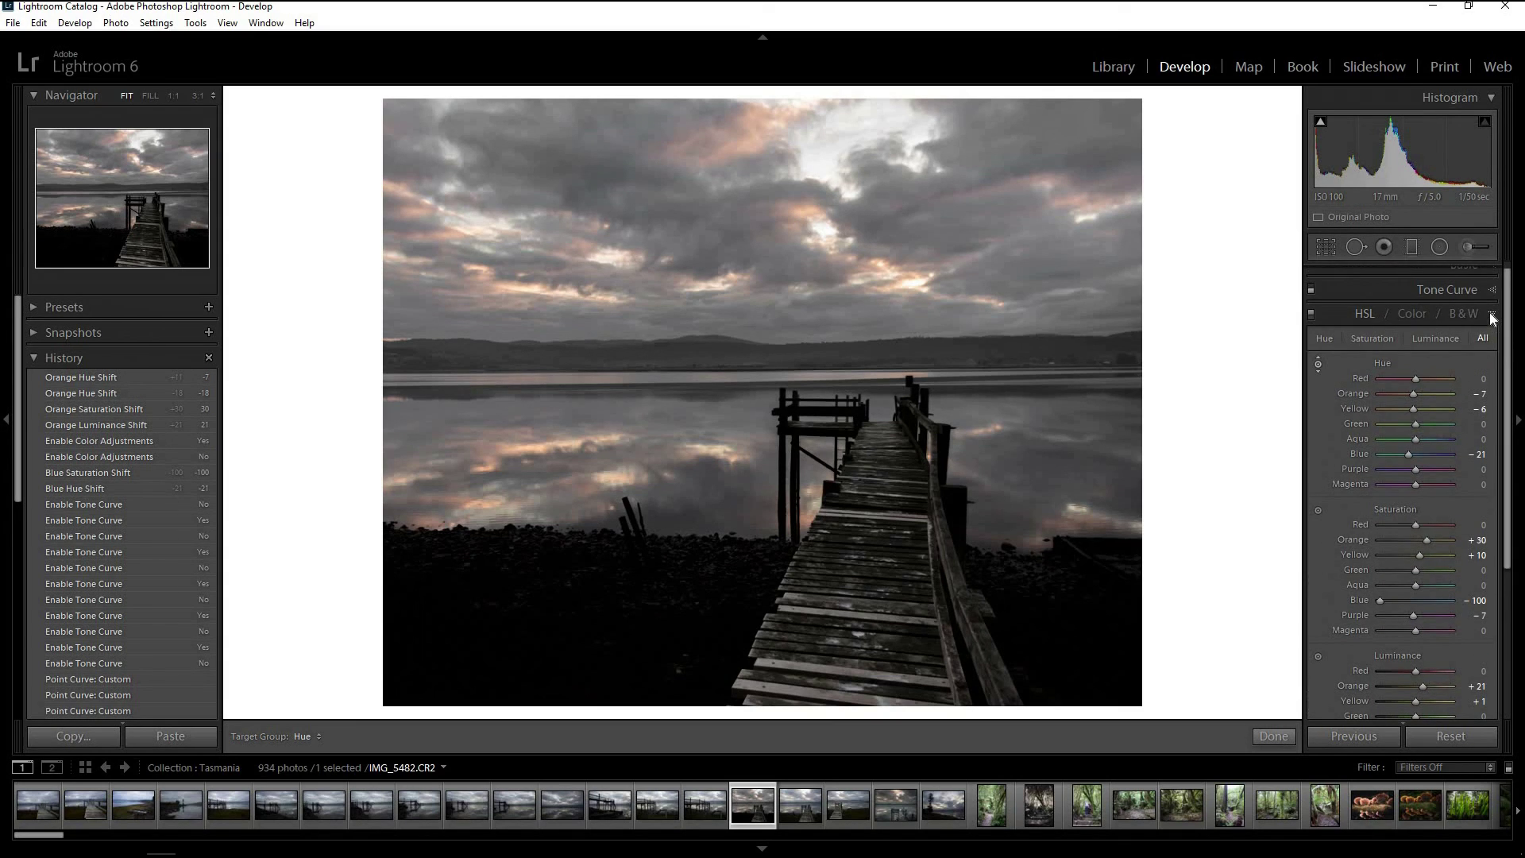
pyautogui.click(1430, 313)
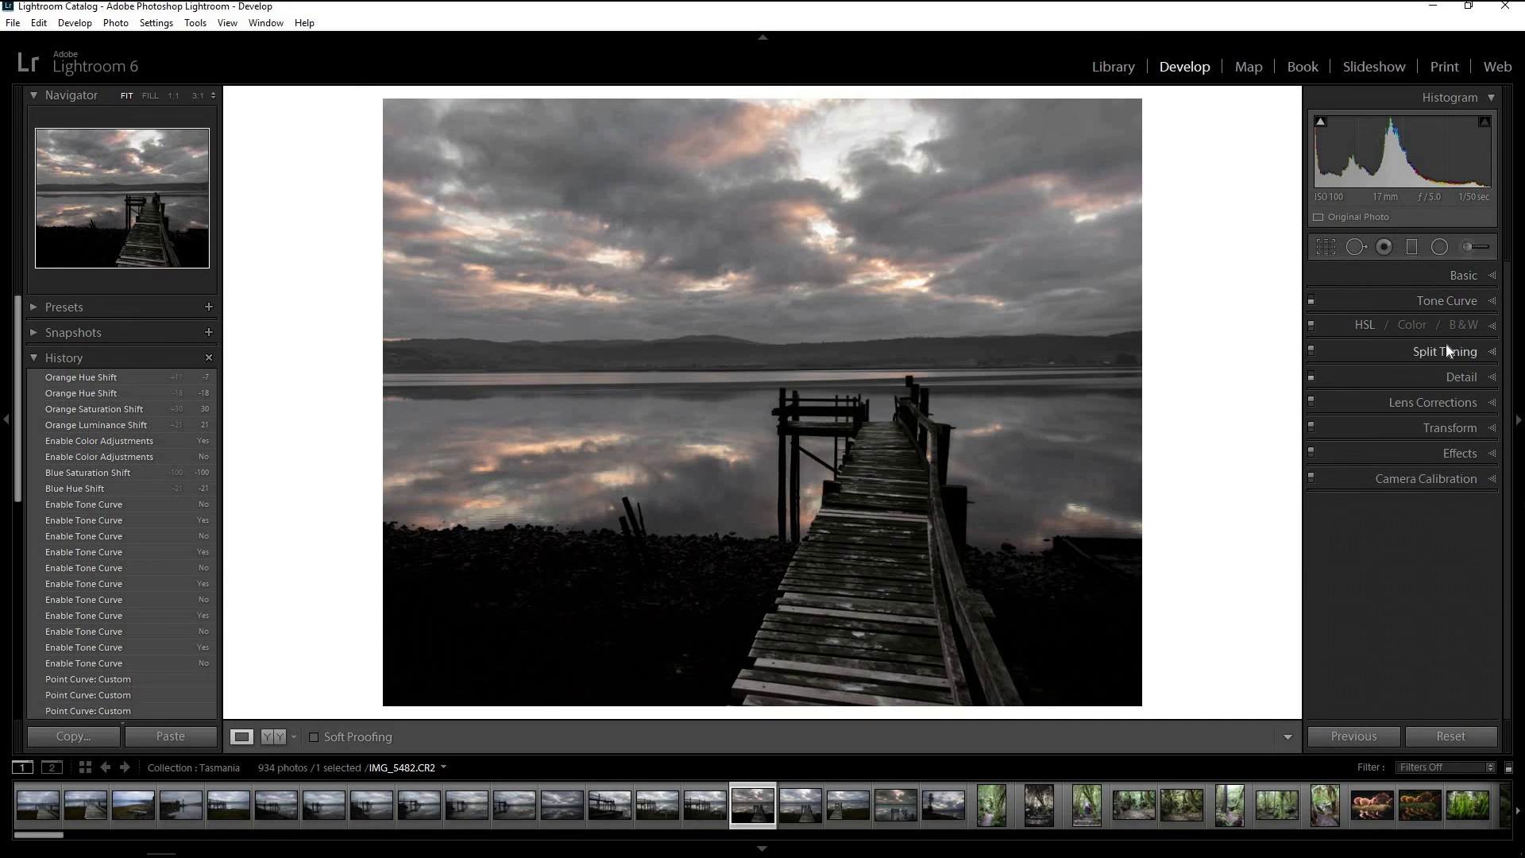
pyautogui.click(1412, 247)
pyautogui.moveTo(795, 95); pyautogui.dragTo(794, 567)
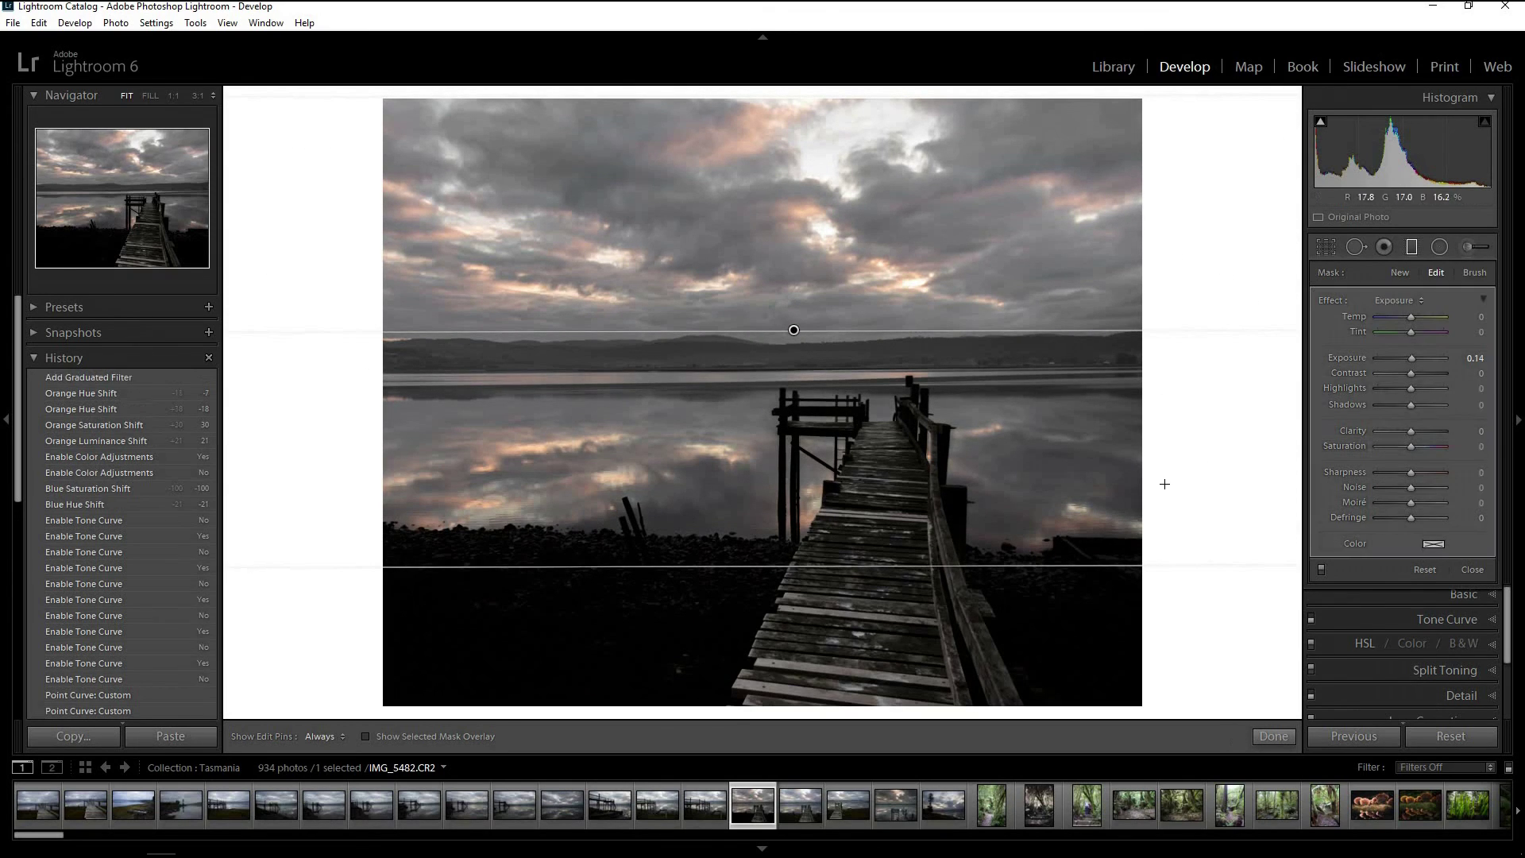
# - Set the graduated filter to Highlights −100, Clarity 19 and Contrast 100
pyautogui.moveTo(1410, 388); pyautogui.dragTo(1298, 394)
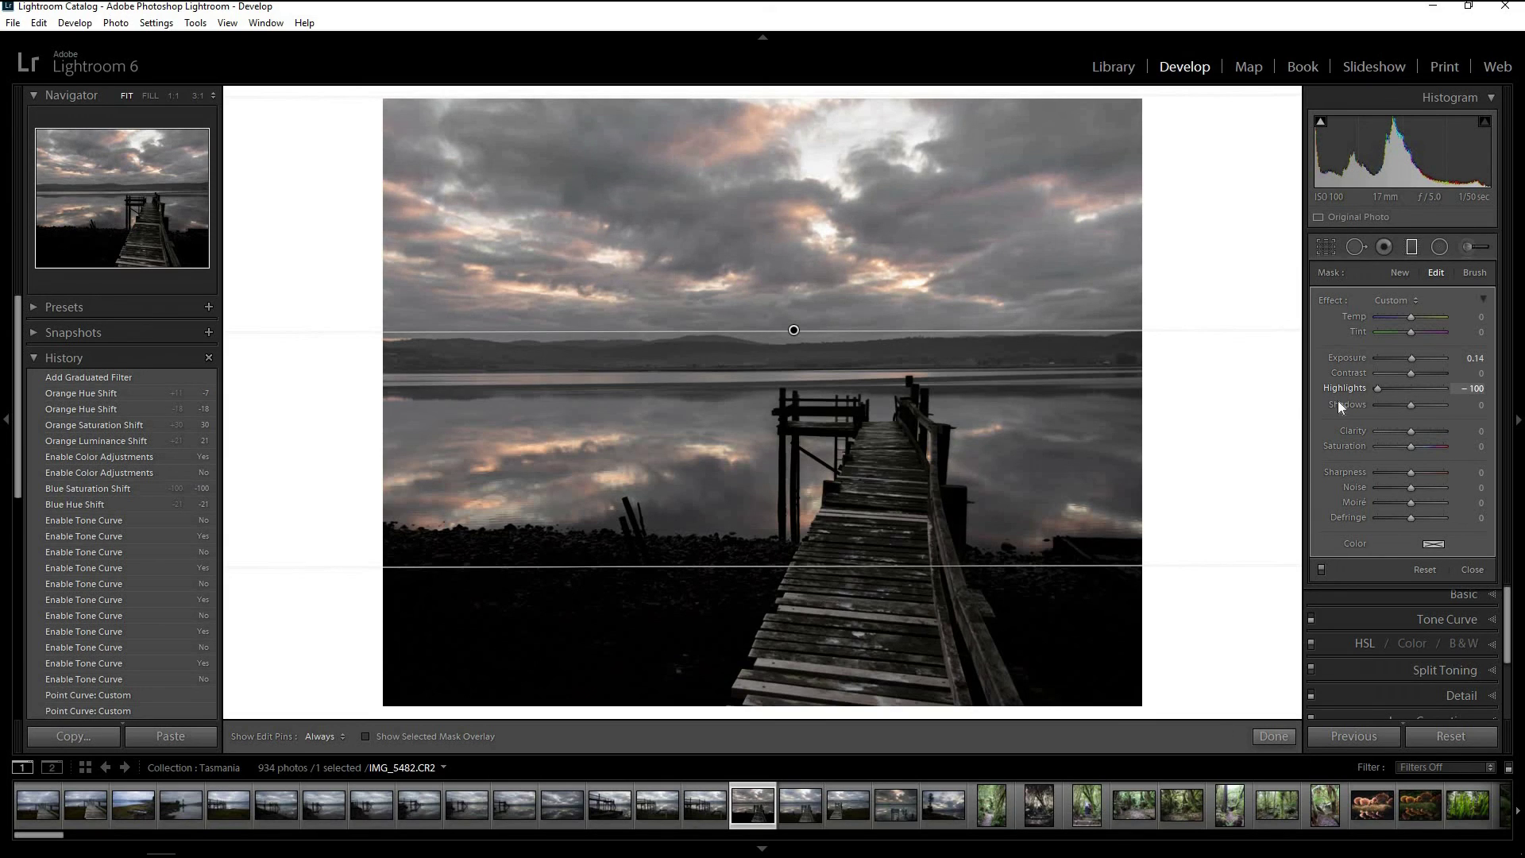
pyautogui.moveTo(1411, 431); pyautogui.dragTo(1415, 433)
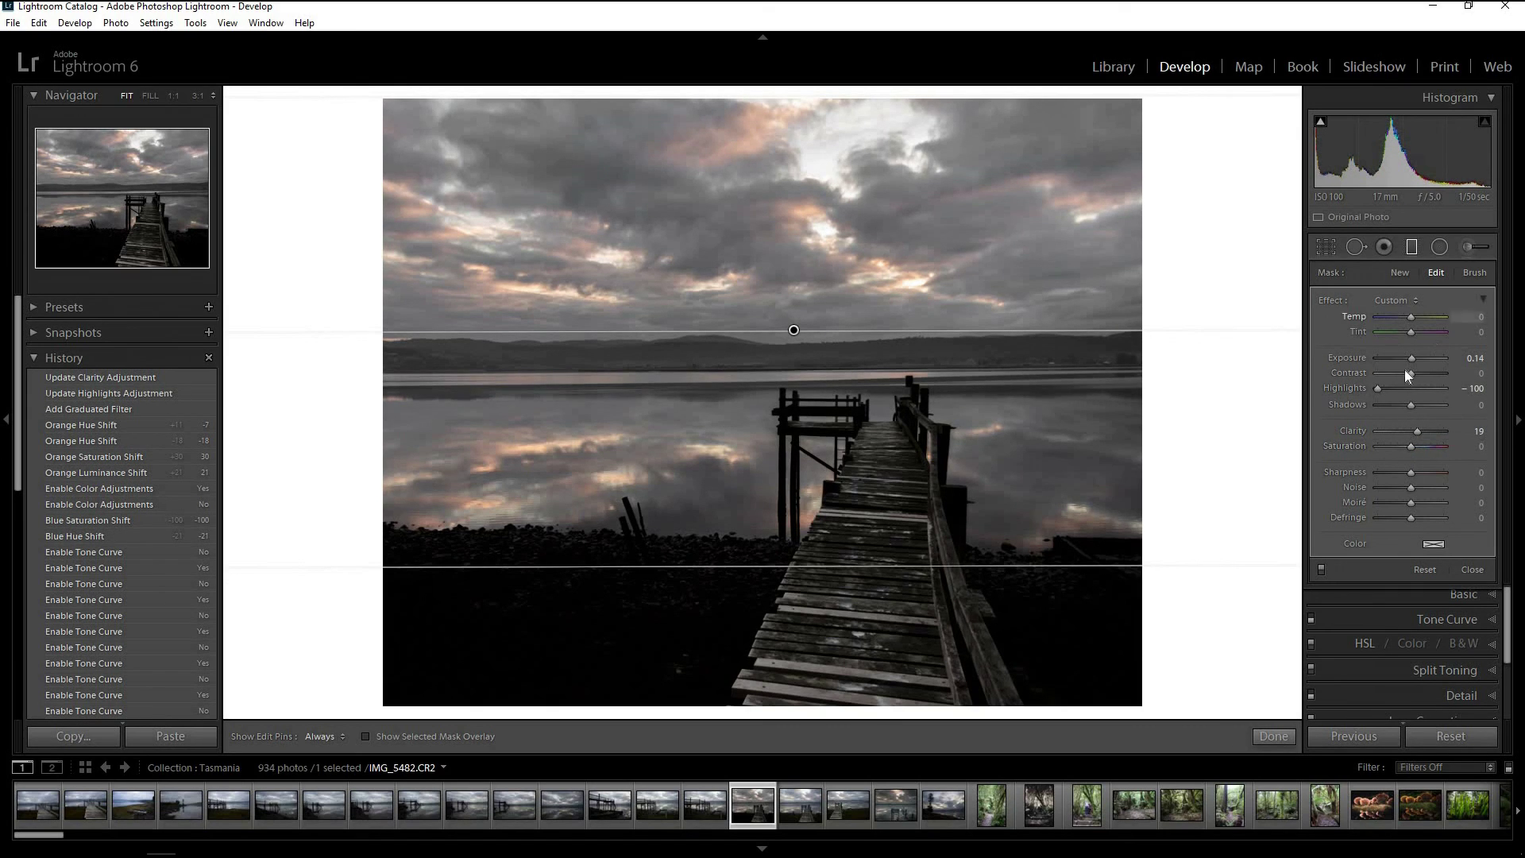
pyautogui.moveTo(1432, 373); pyautogui.dragTo(1470, 379)
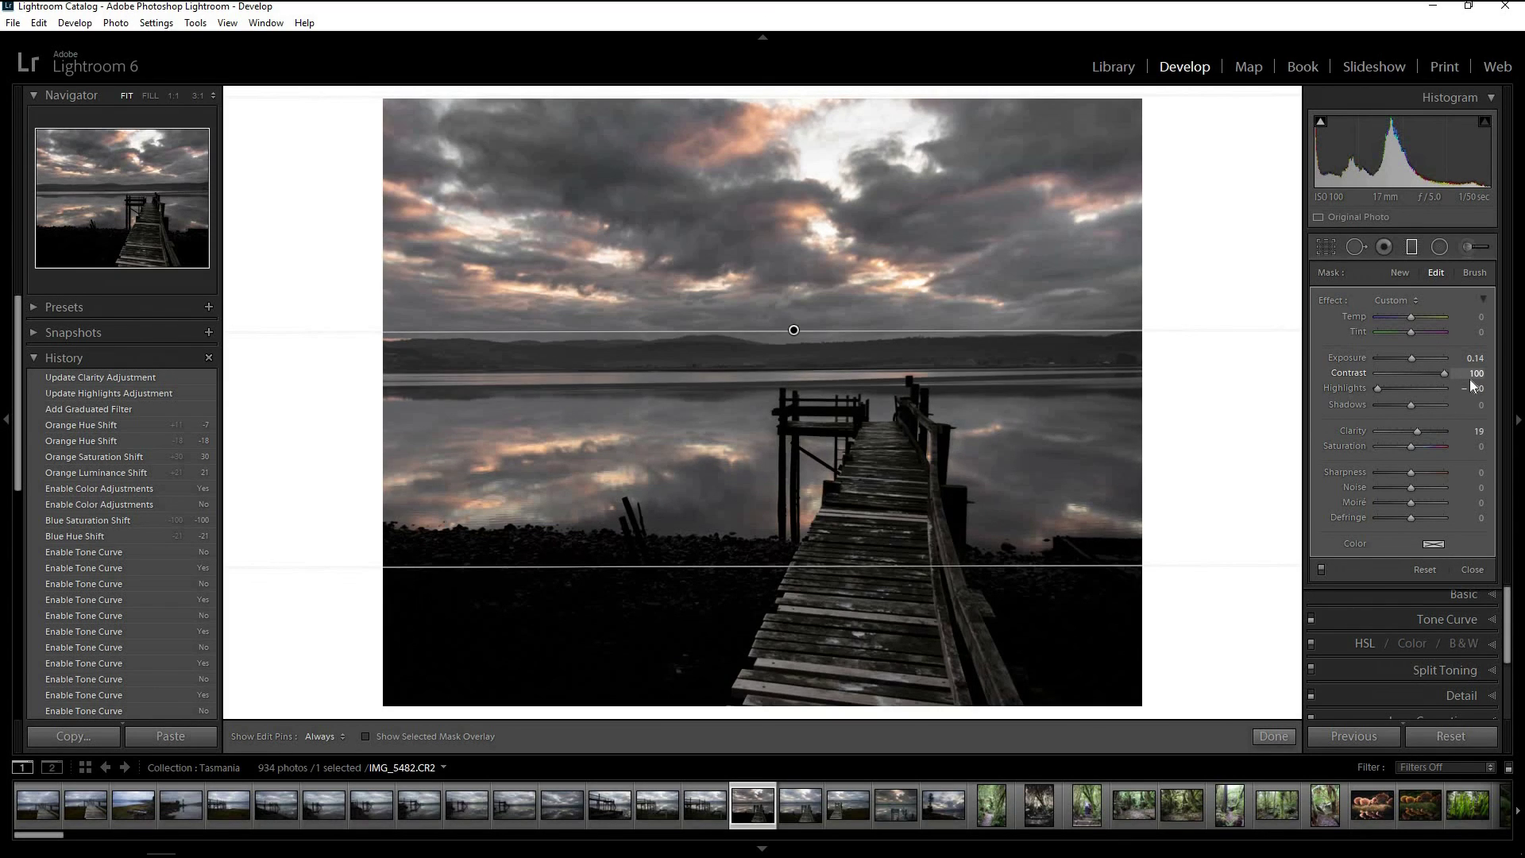
# - Set the graduated filter to Contrast 26 and Shadows −29 and finish editing it
pyautogui.click(1421, 373)
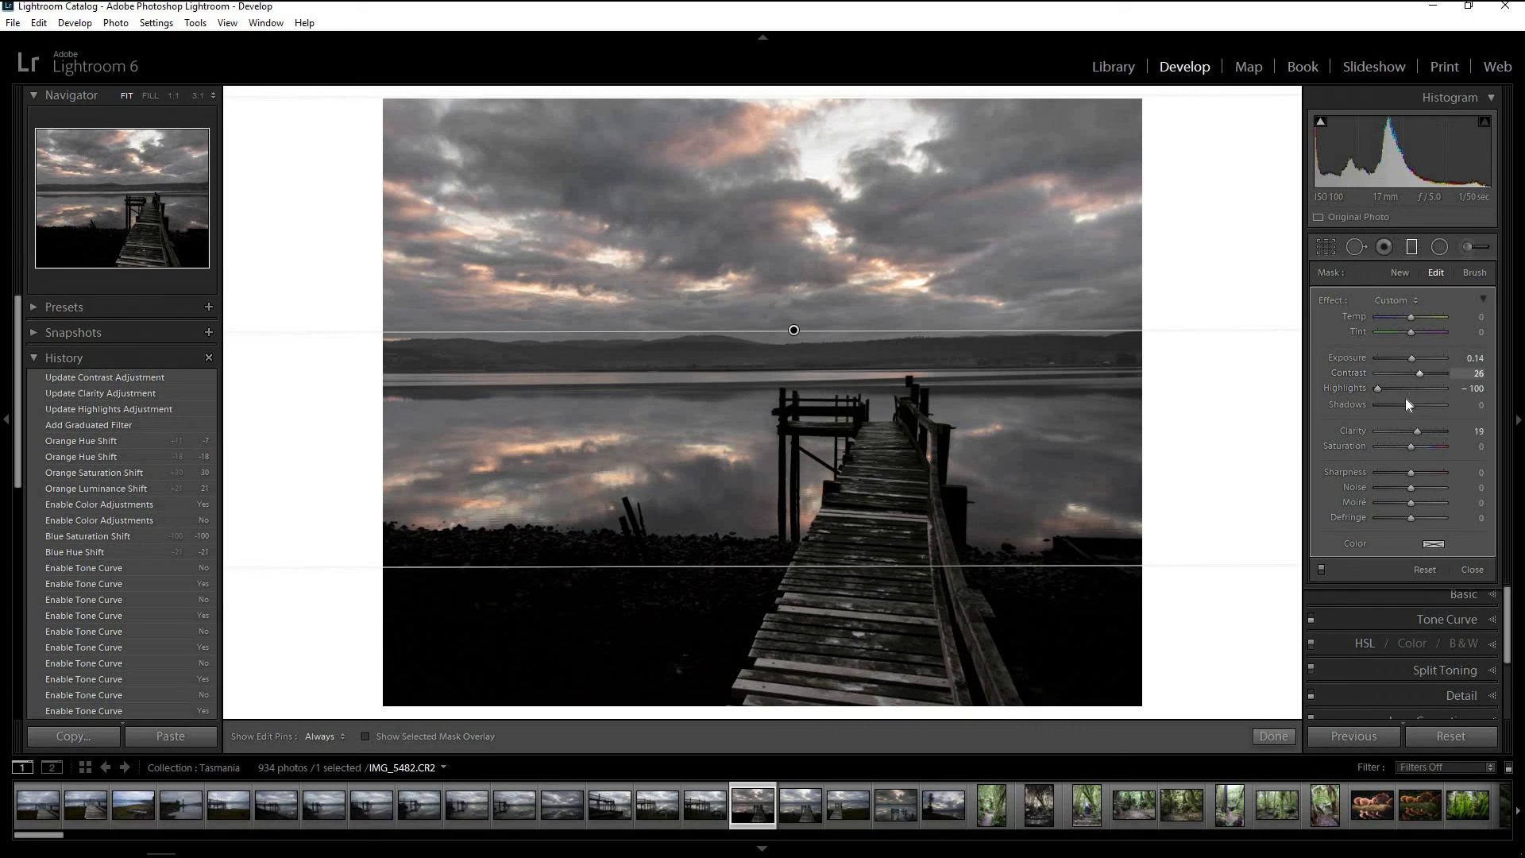
pyautogui.moveTo(1410, 403)
pyautogui.mouseDown()
pyautogui.moveTo(1423, 402)
pyautogui.moveTo(1403, 404)
pyautogui.mouseUp()
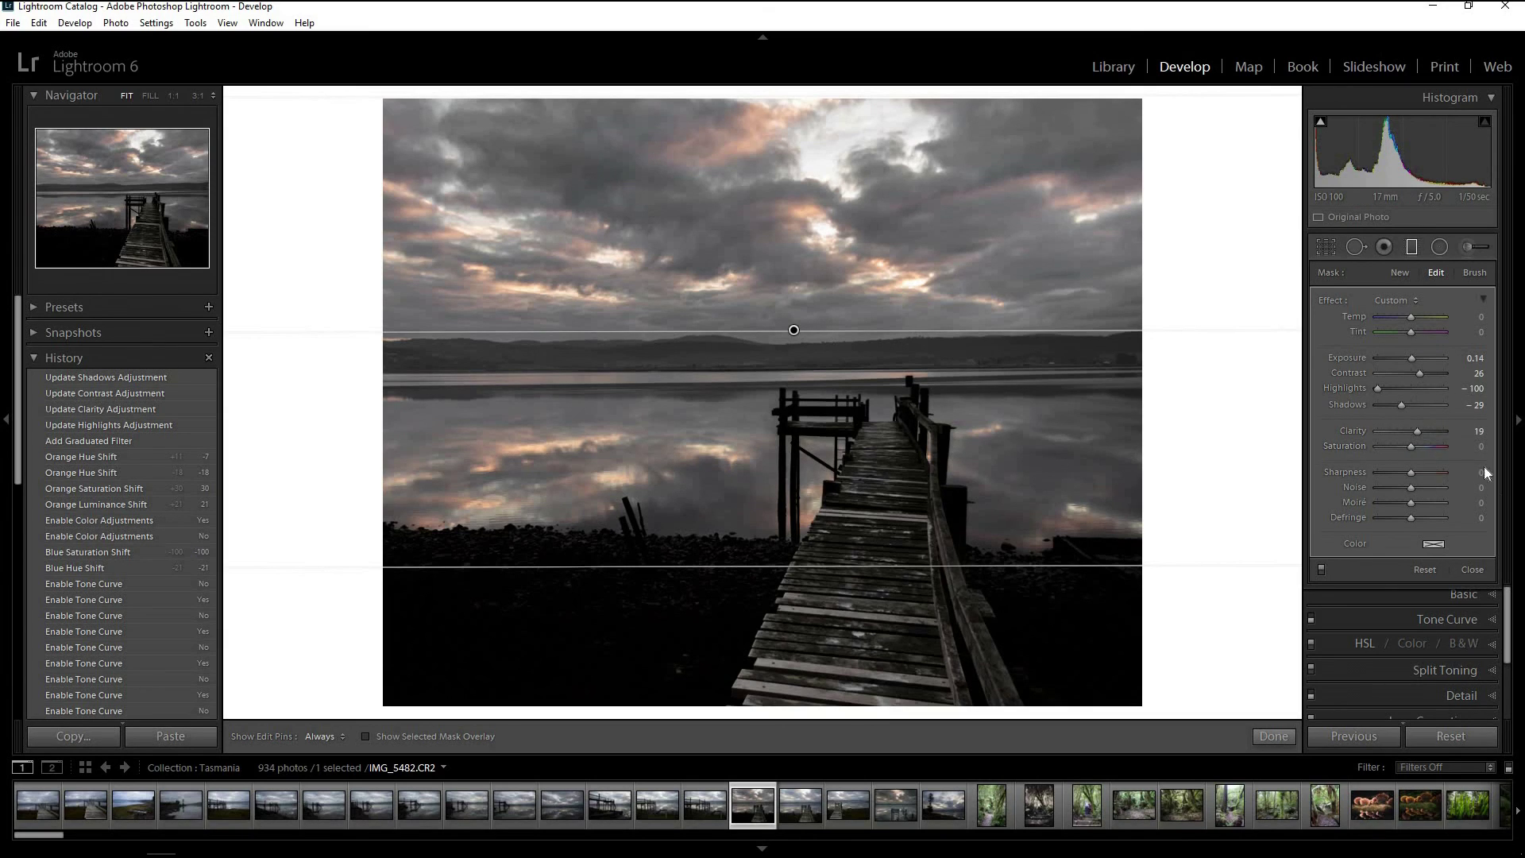
pyautogui.click(1411, 248)
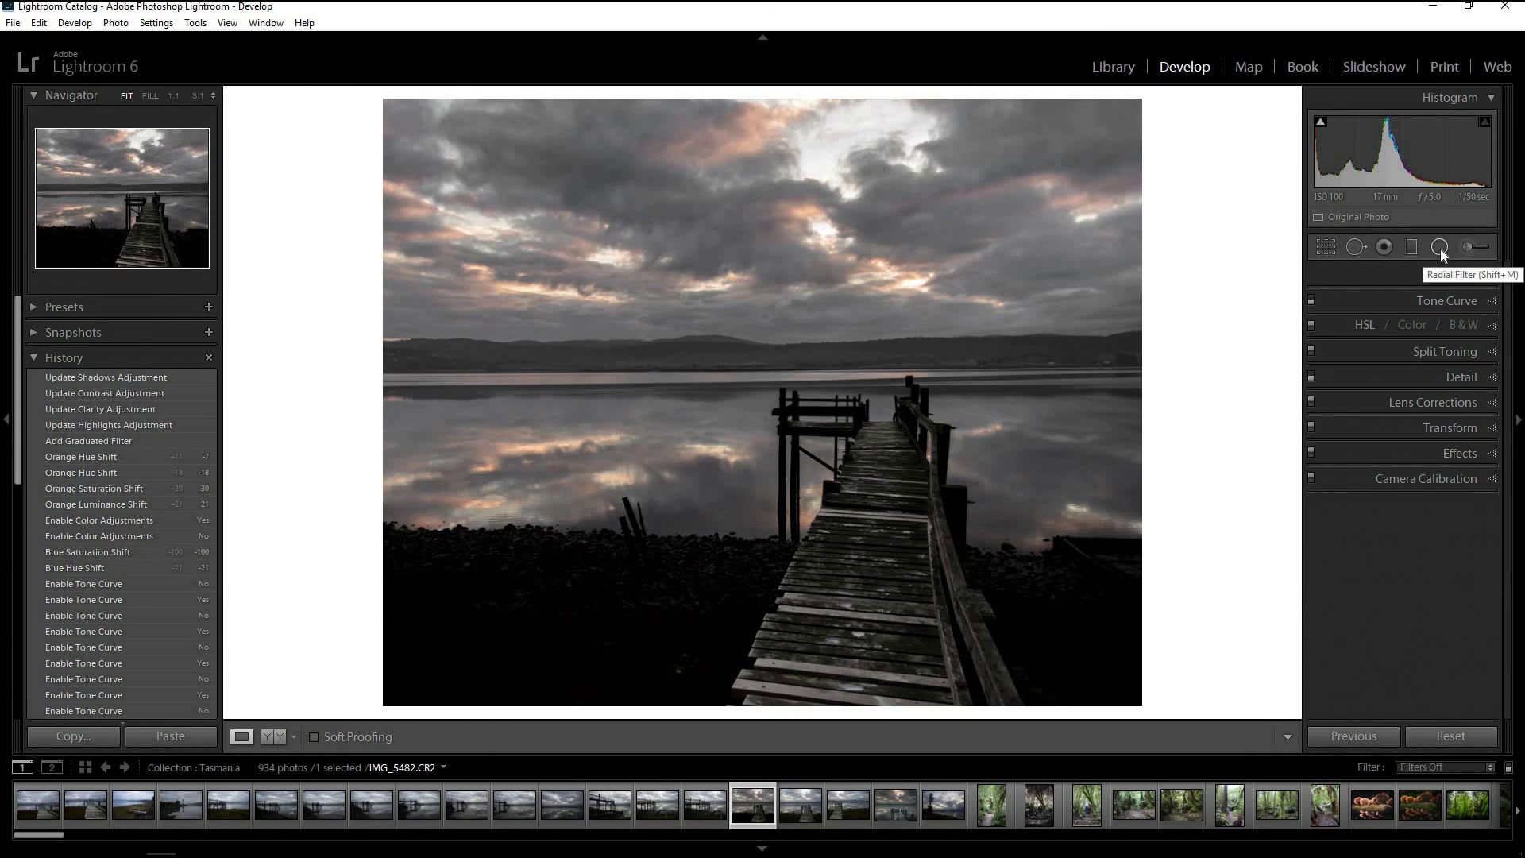
# - Add a wide elliptical radial filter over the lower clouds and far shoreline, centred horizontally on the photo
pyautogui.click(1439, 247)
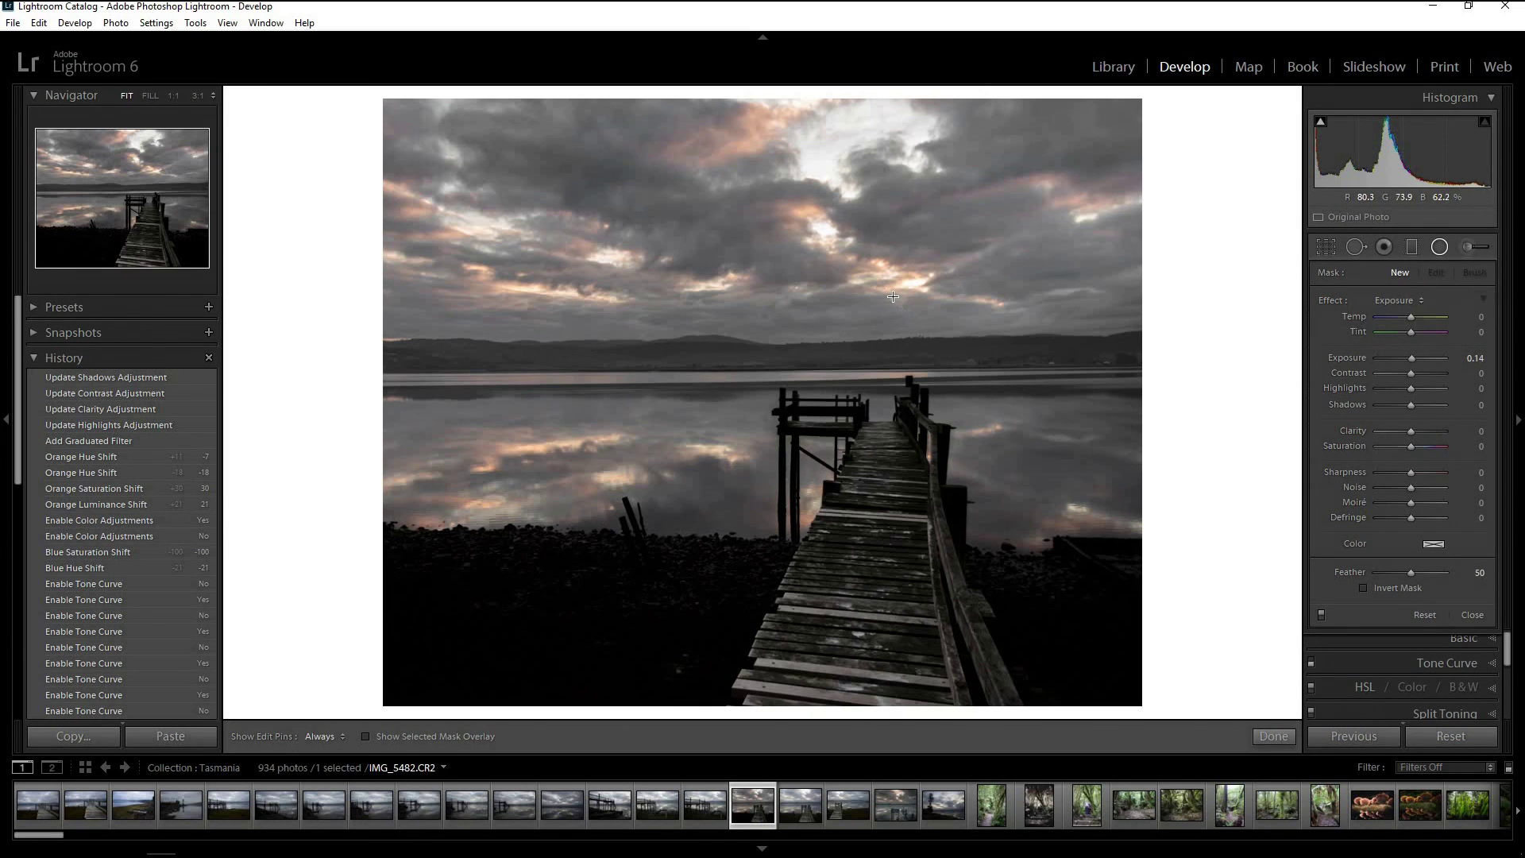
pyautogui.moveTo(893, 296); pyautogui.dragTo(1160, 420)
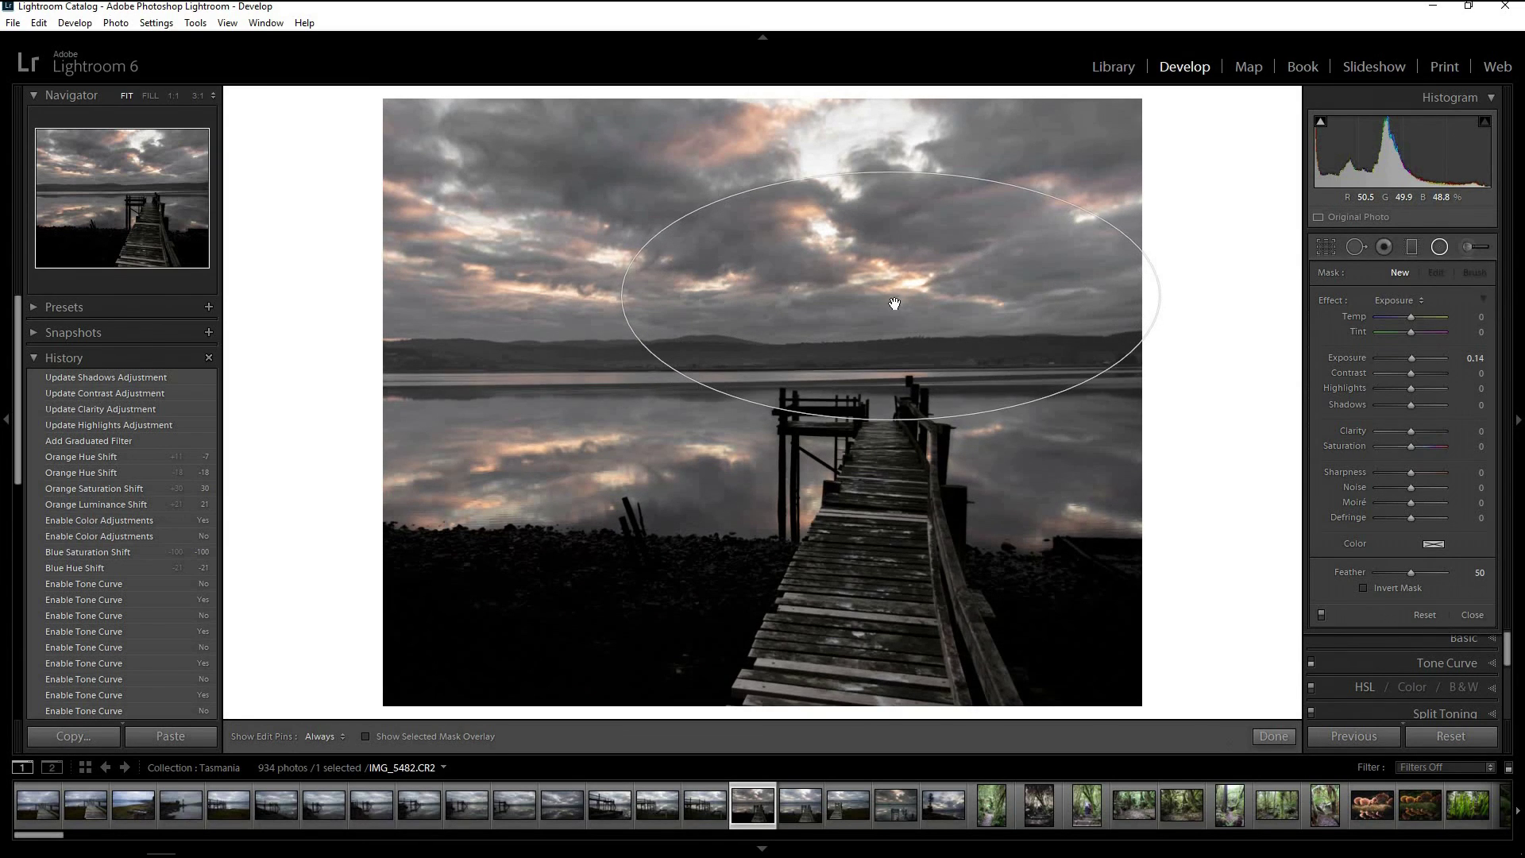
pyautogui.moveTo(787, 309)
pyautogui.mouseDown()
pyautogui.moveTo(755, 300)
pyautogui.moveTo(759, 312)
pyautogui.mouseUp()
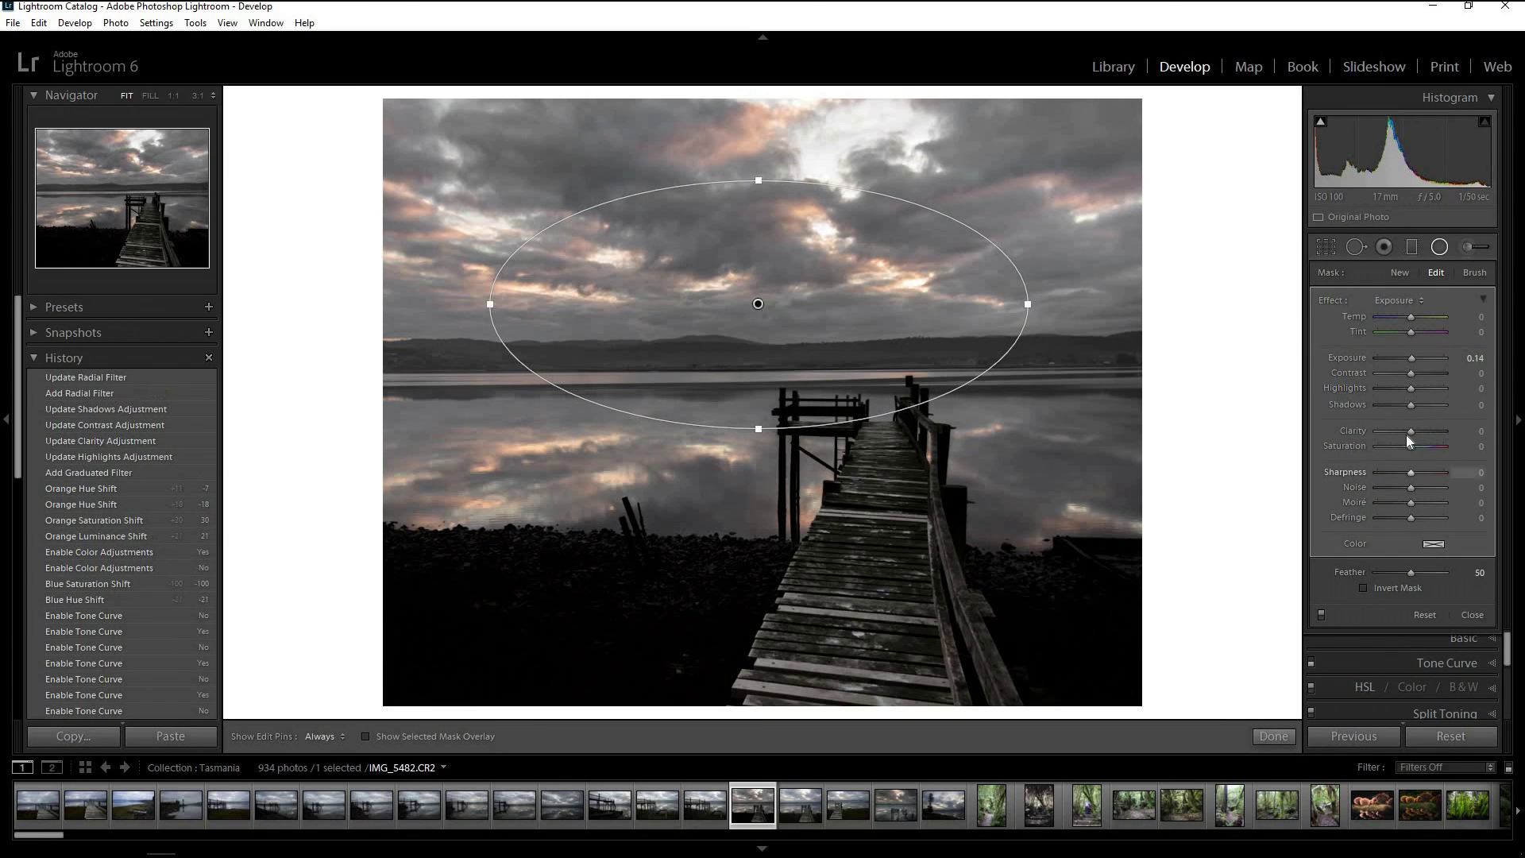
# - Try the radial filter's exposure with the mask inverted and not inverted, leaving it uninverted with Exposure −0.29
pyautogui.click(1414, 355)
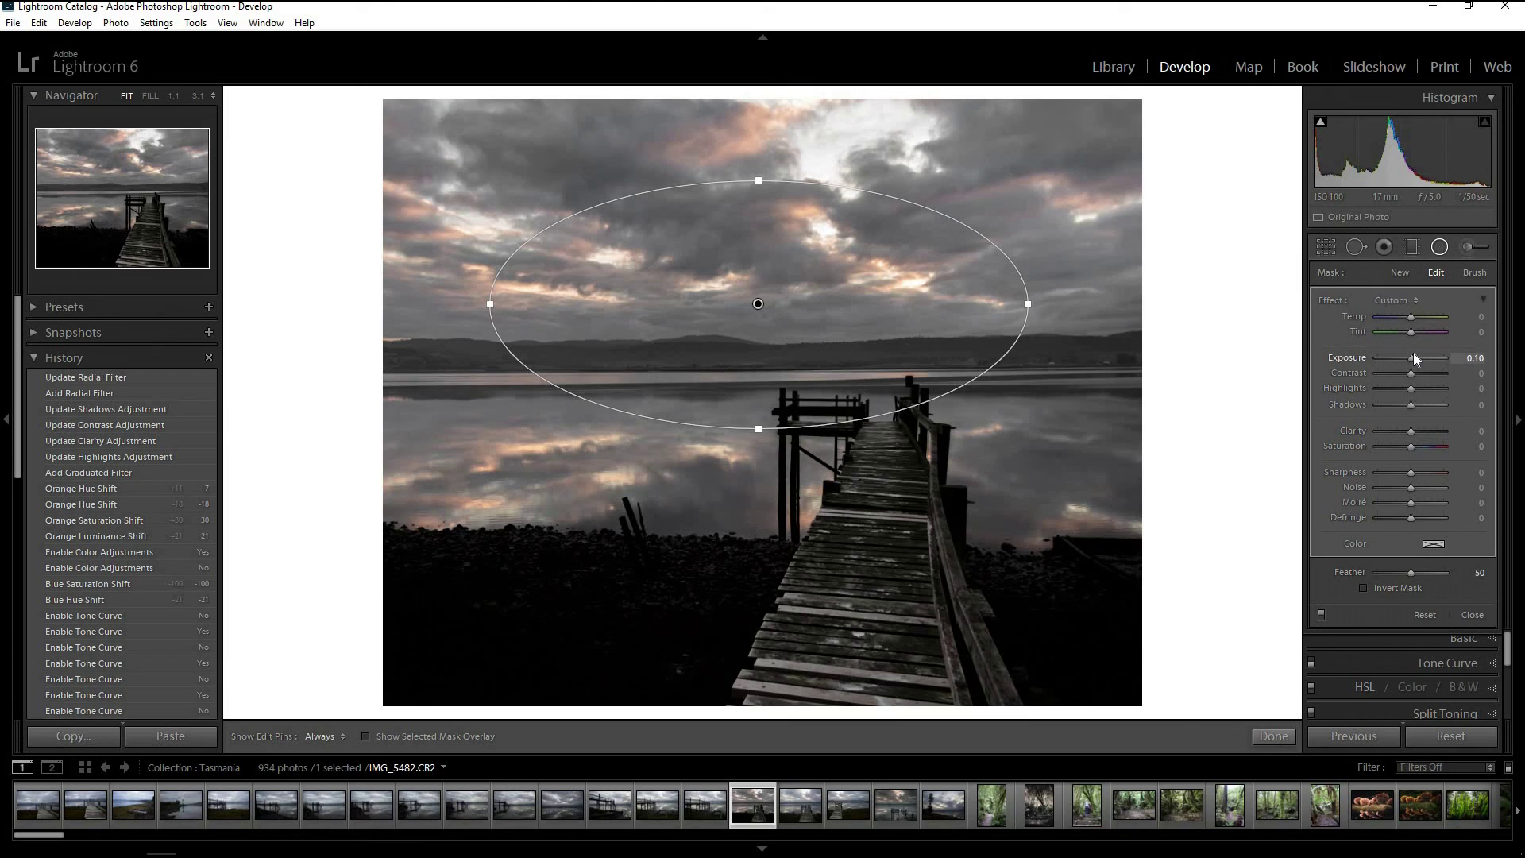
pyautogui.moveTo(1416, 351); pyautogui.dragTo(1415, 351)
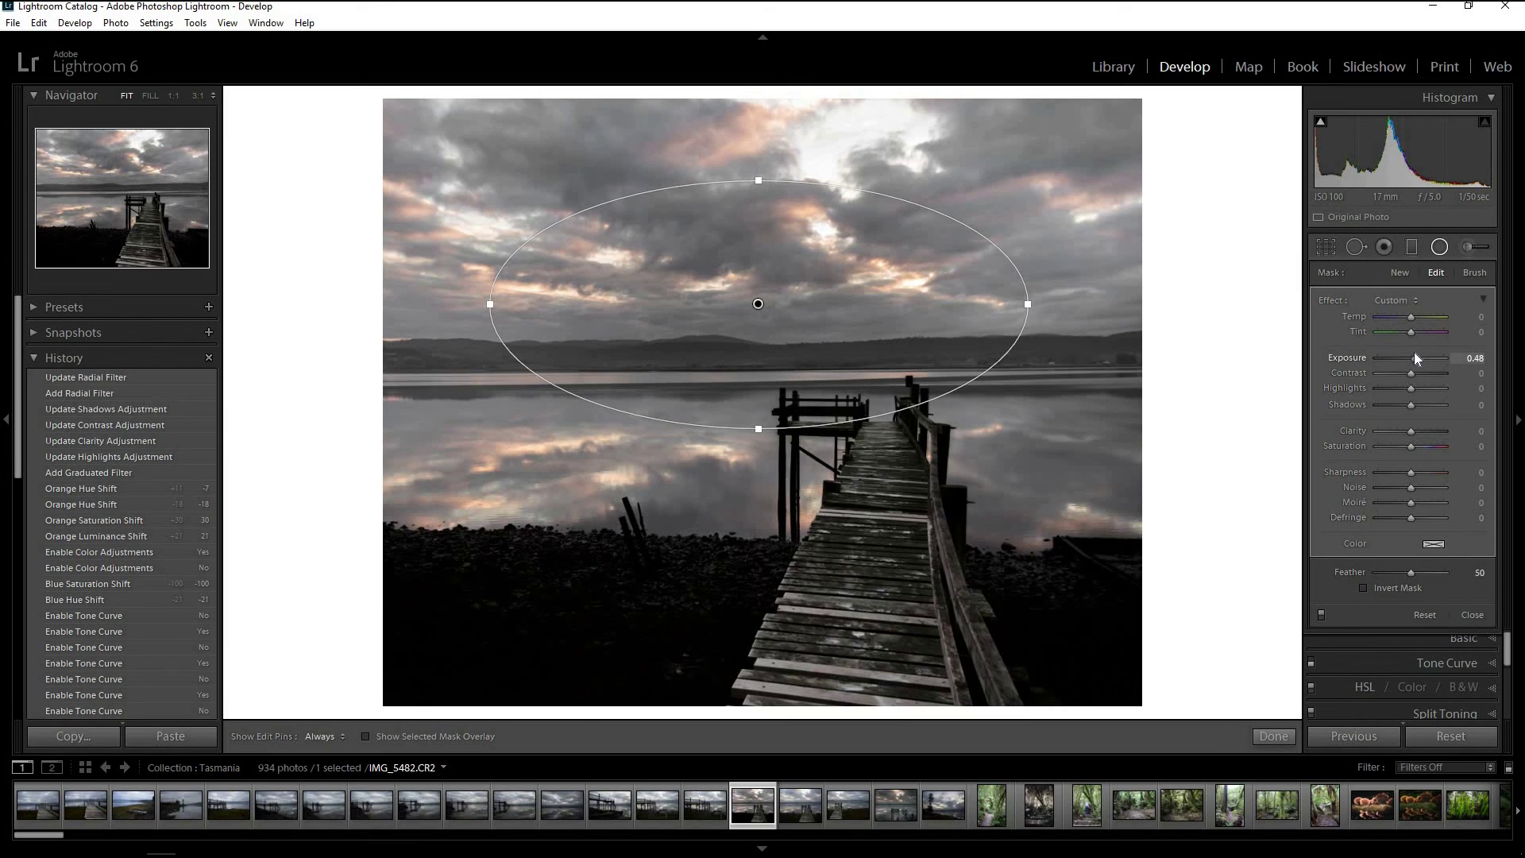
pyautogui.click(1364, 587)
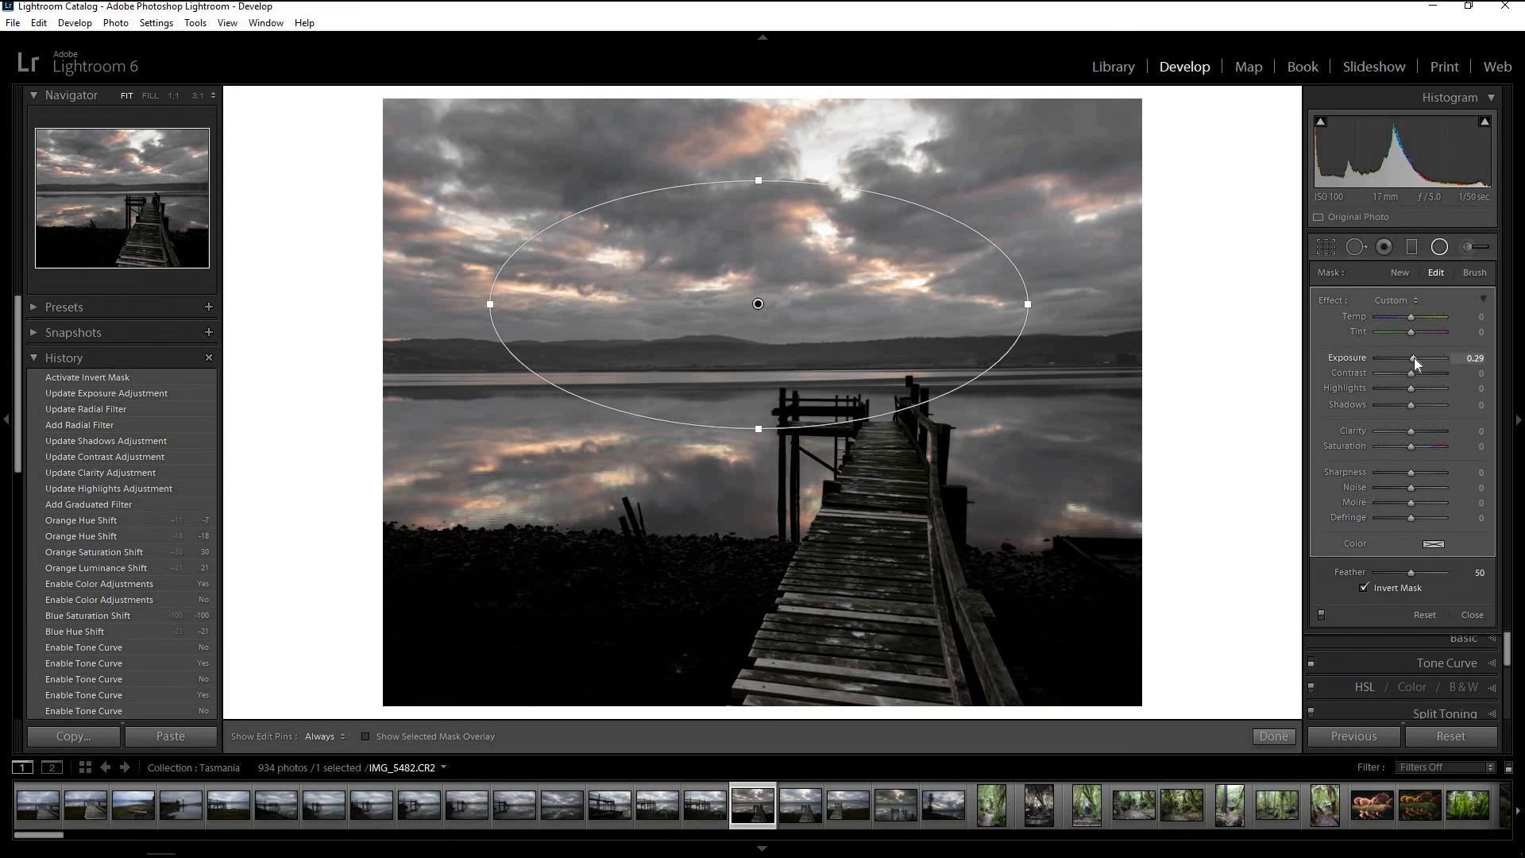
pyautogui.moveTo(1411, 356); pyautogui.dragTo(1408, 357)
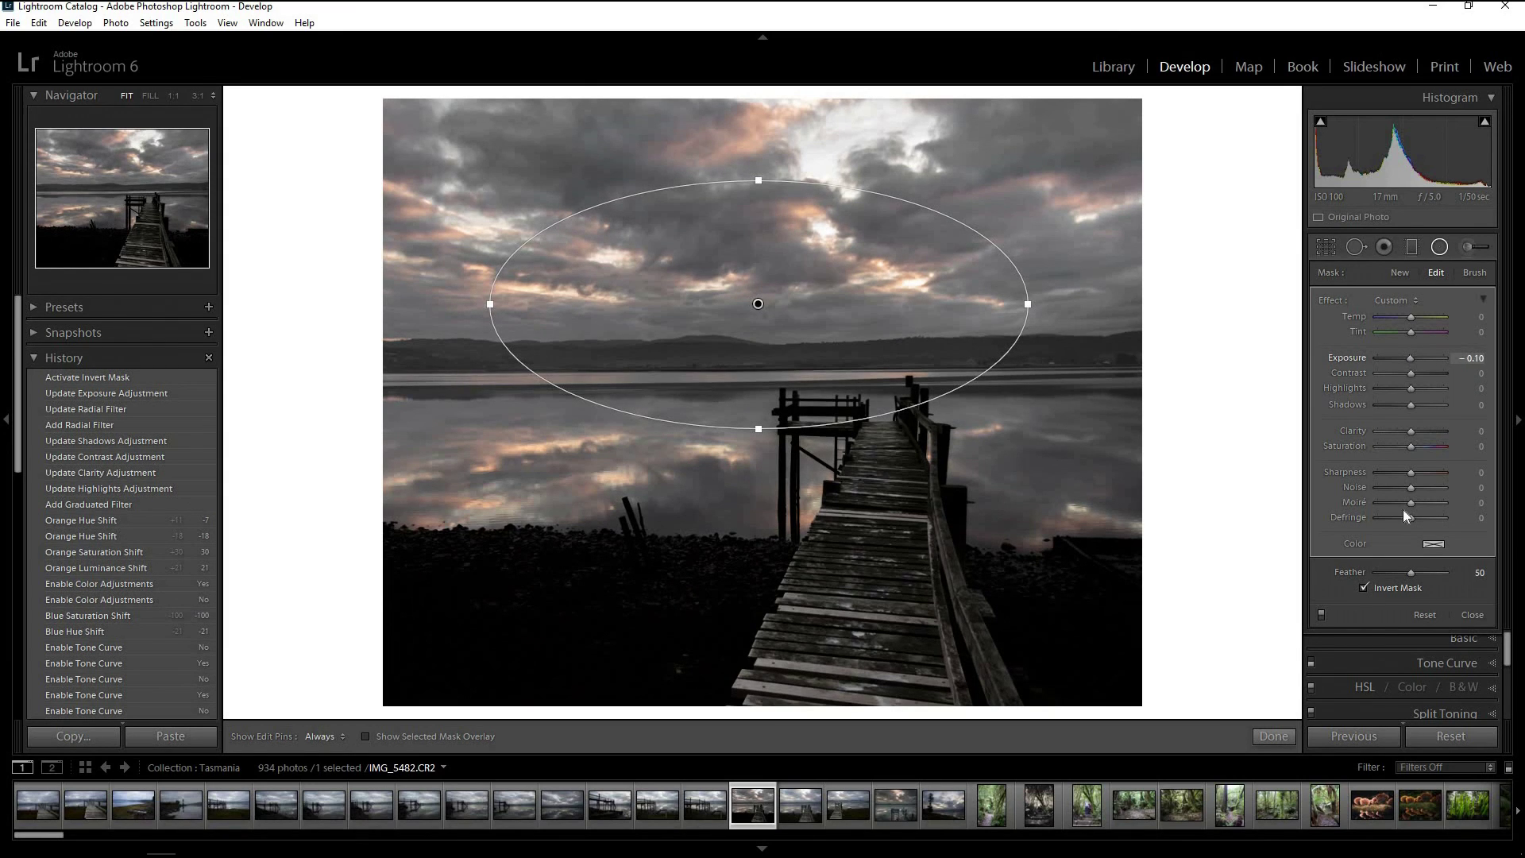
pyautogui.click(1366, 587)
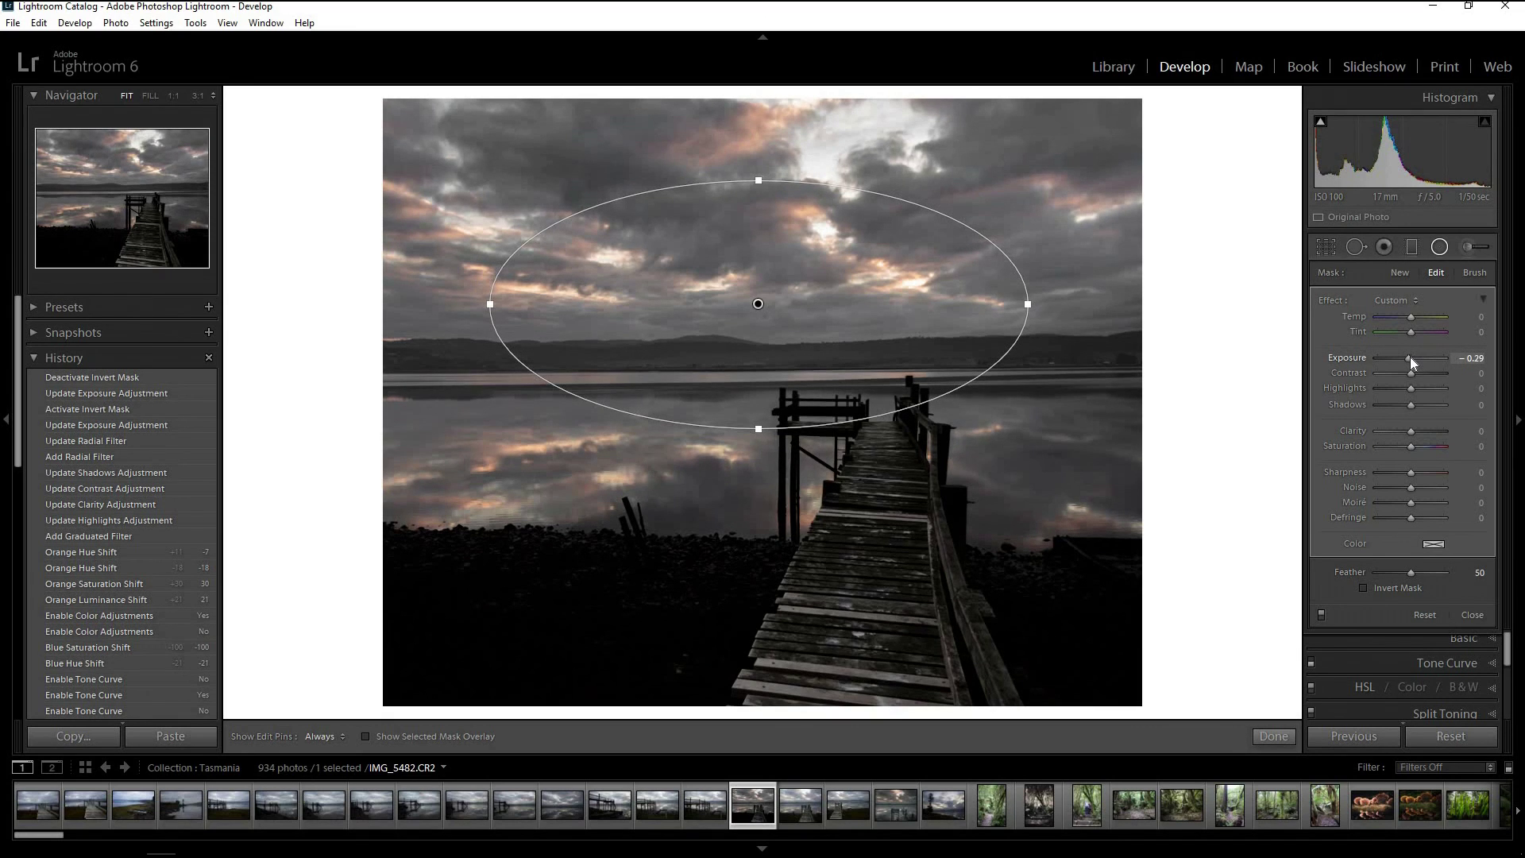
# - Enlarge and reposition the radial filter to span nearly the photo's width, from its upper edge to just below the jetty's far end
pyautogui.moveTo(749, 126); pyautogui.dragTo(751, 118)
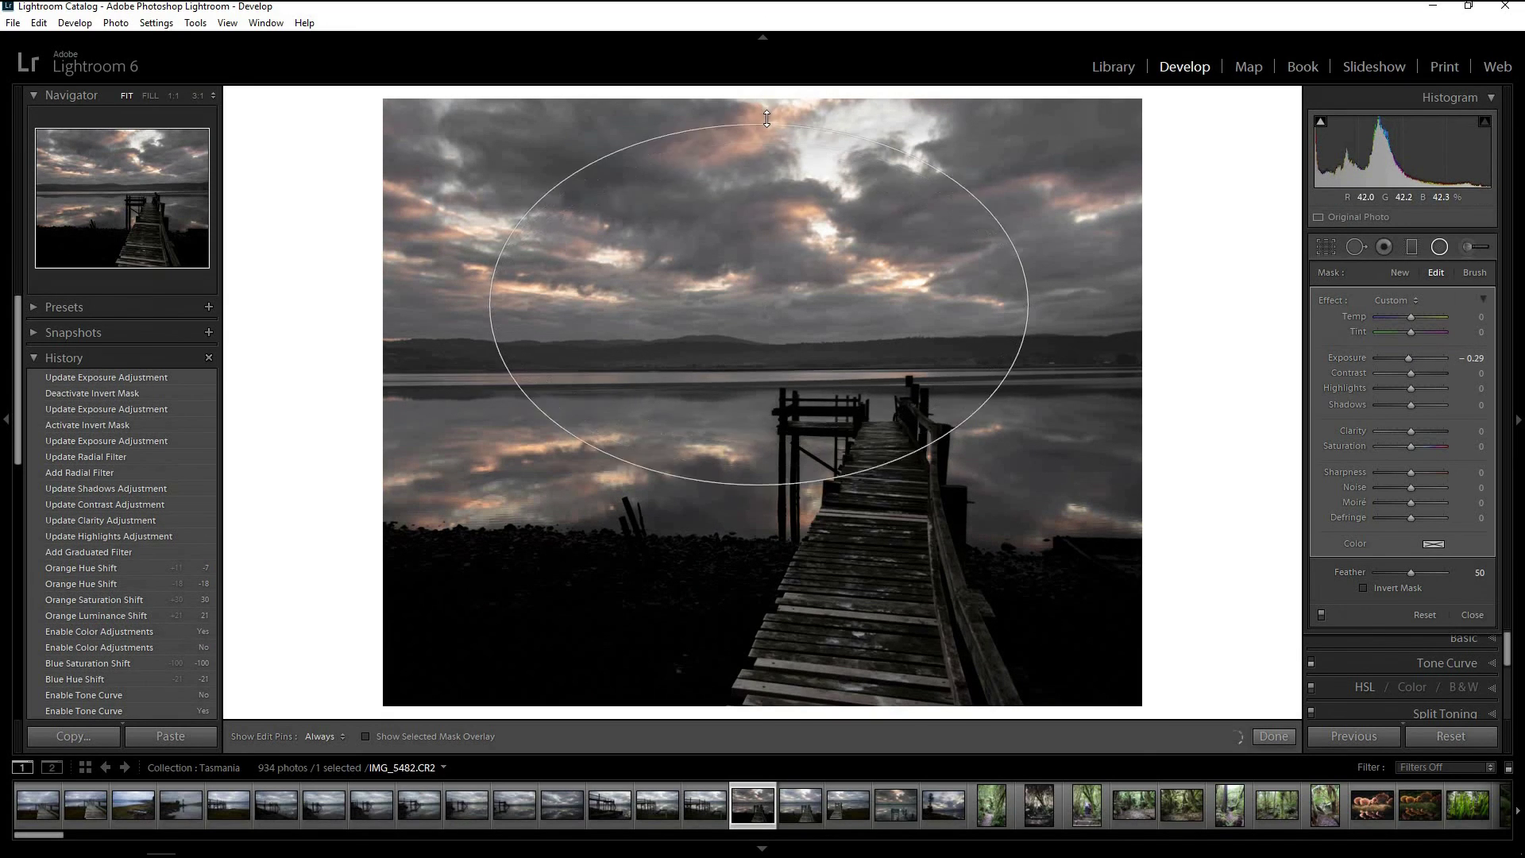
pyautogui.moveTo(751, 298); pyautogui.dragTo(779, 281)
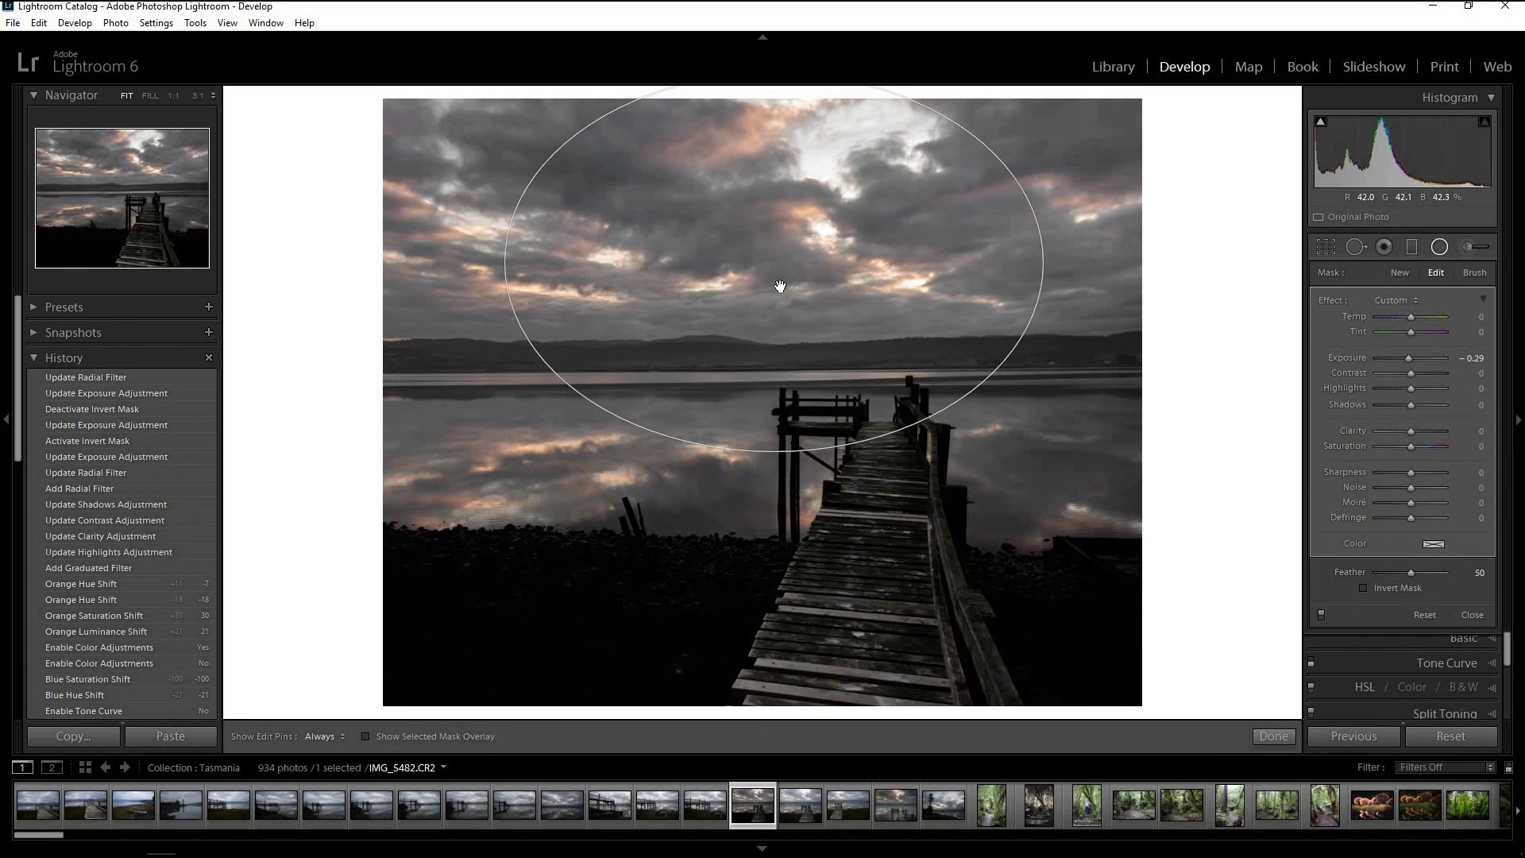
pyautogui.moveTo(1051, 280); pyautogui.dragTo(1156, 277)
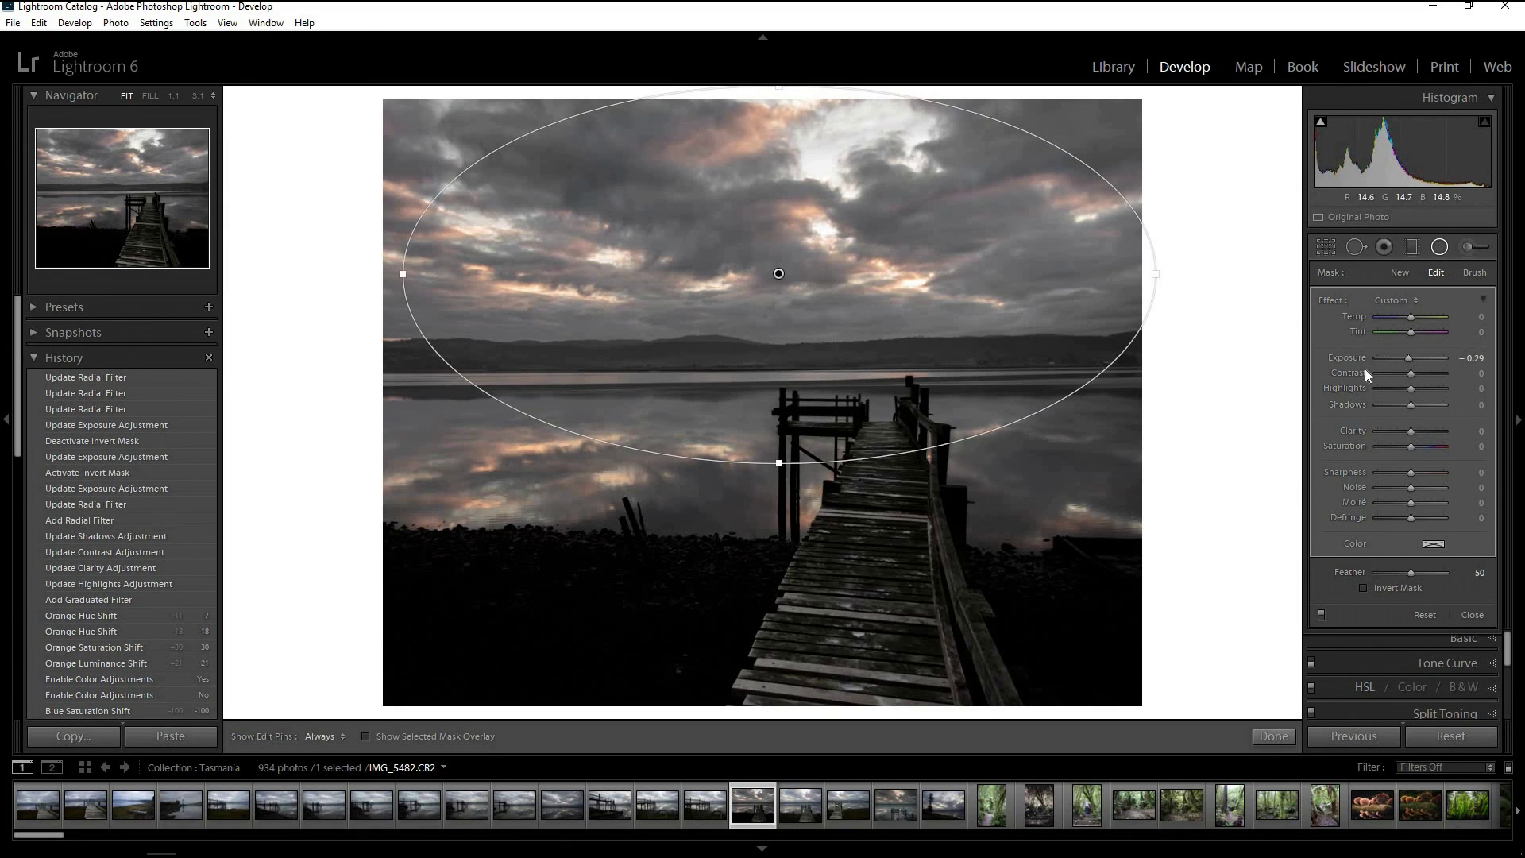
# - Compare the photo with the radial filter off and on, and set the filter's Highlights to 45
pyautogui.click(1322, 617)
pyautogui.click(1322, 614)
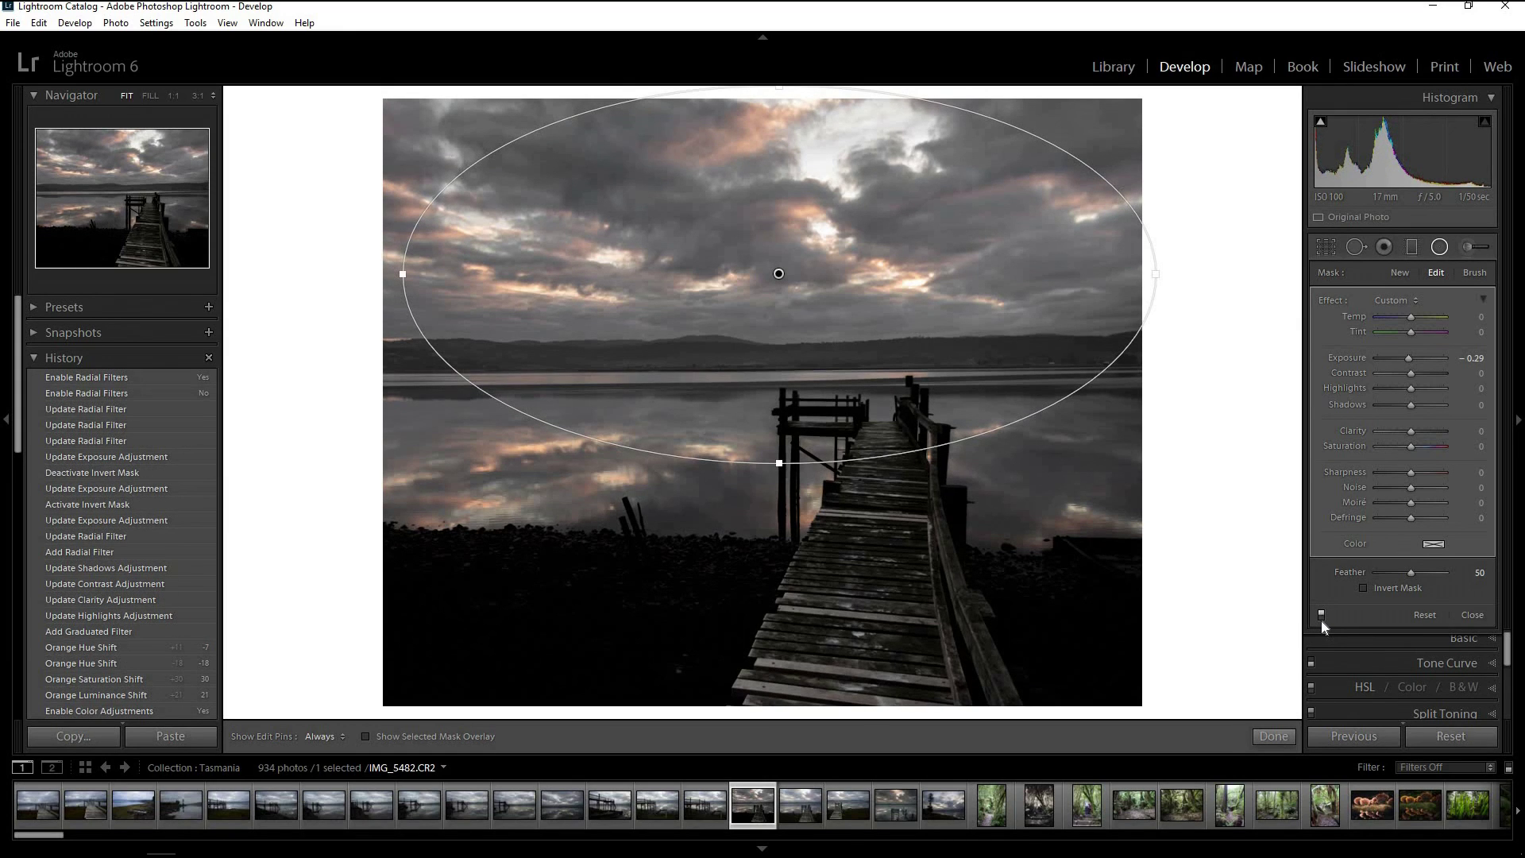
pyautogui.click(1322, 616)
pyautogui.click(1322, 612)
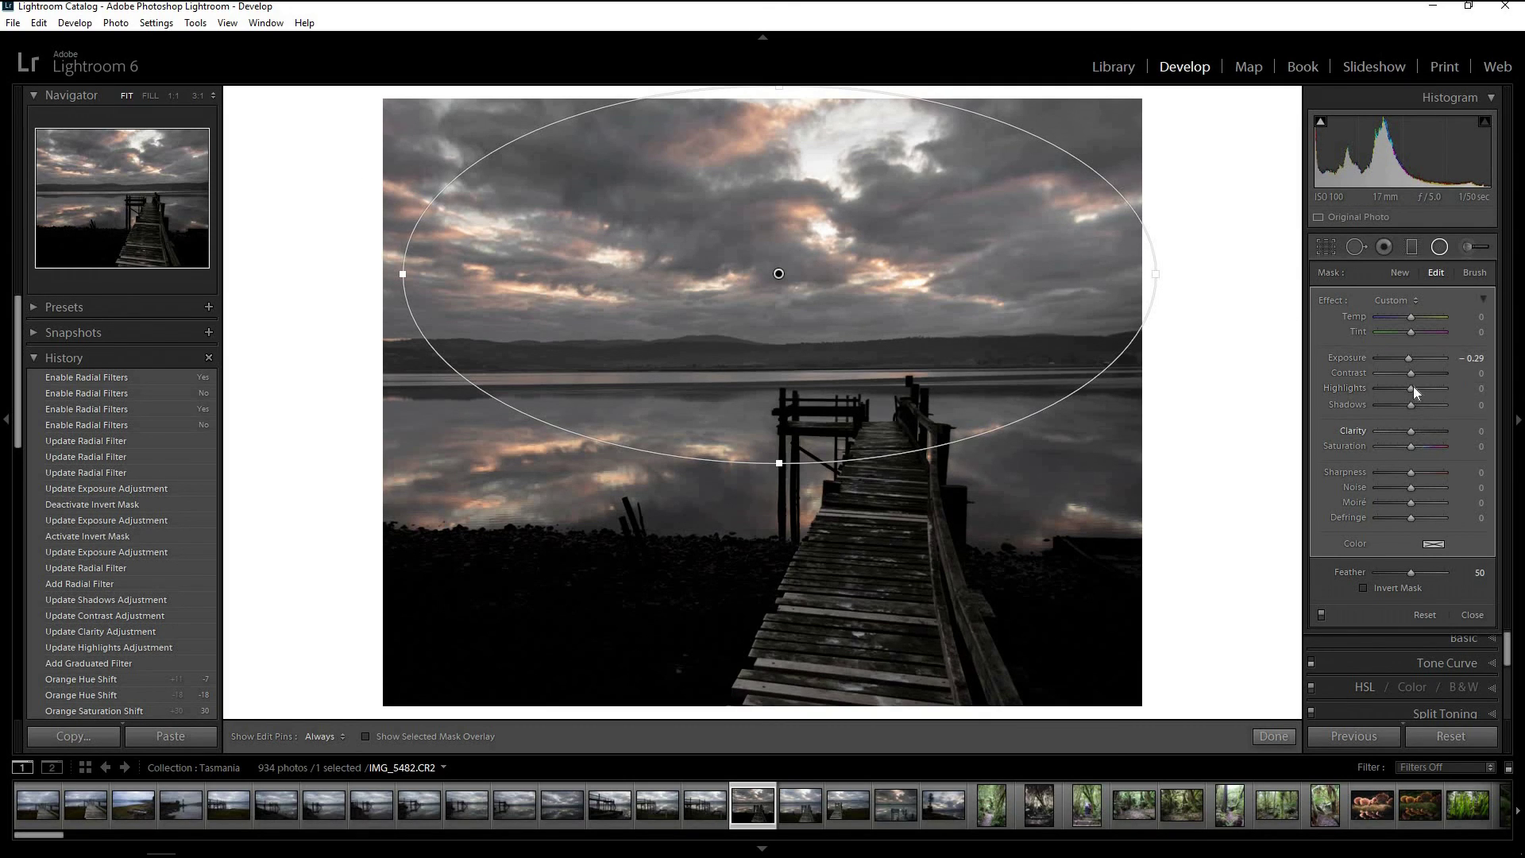
pyautogui.moveTo(1424, 386); pyautogui.dragTo(1427, 388)
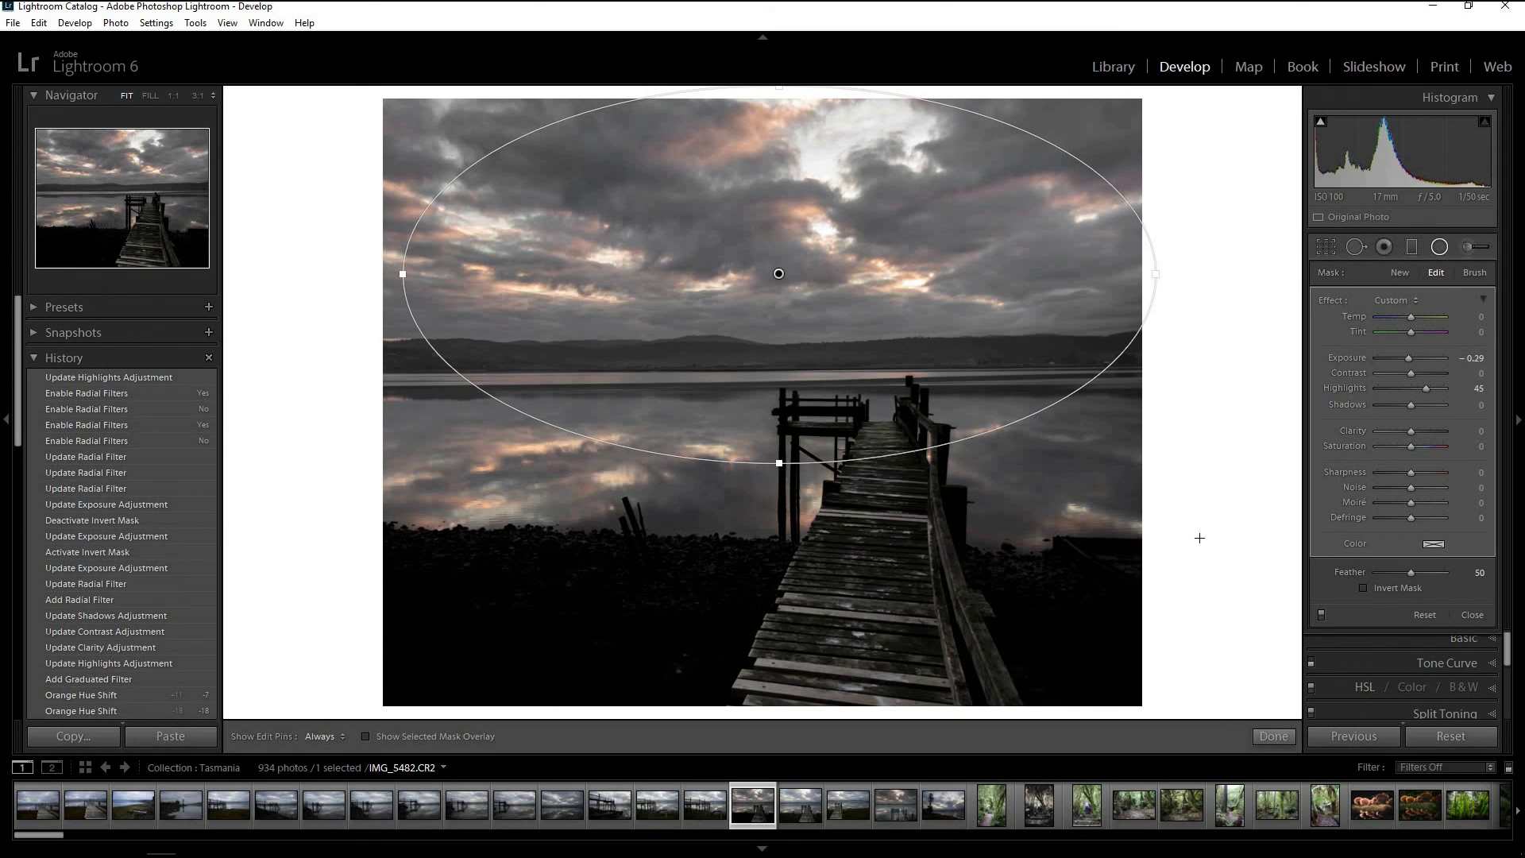
# - Close the radial filter and compare the edited photo with its unedited version
pyautogui.press('\\')
pyautogui.press('\\')
pyautogui.press('\\')
pyautogui.press('\\')
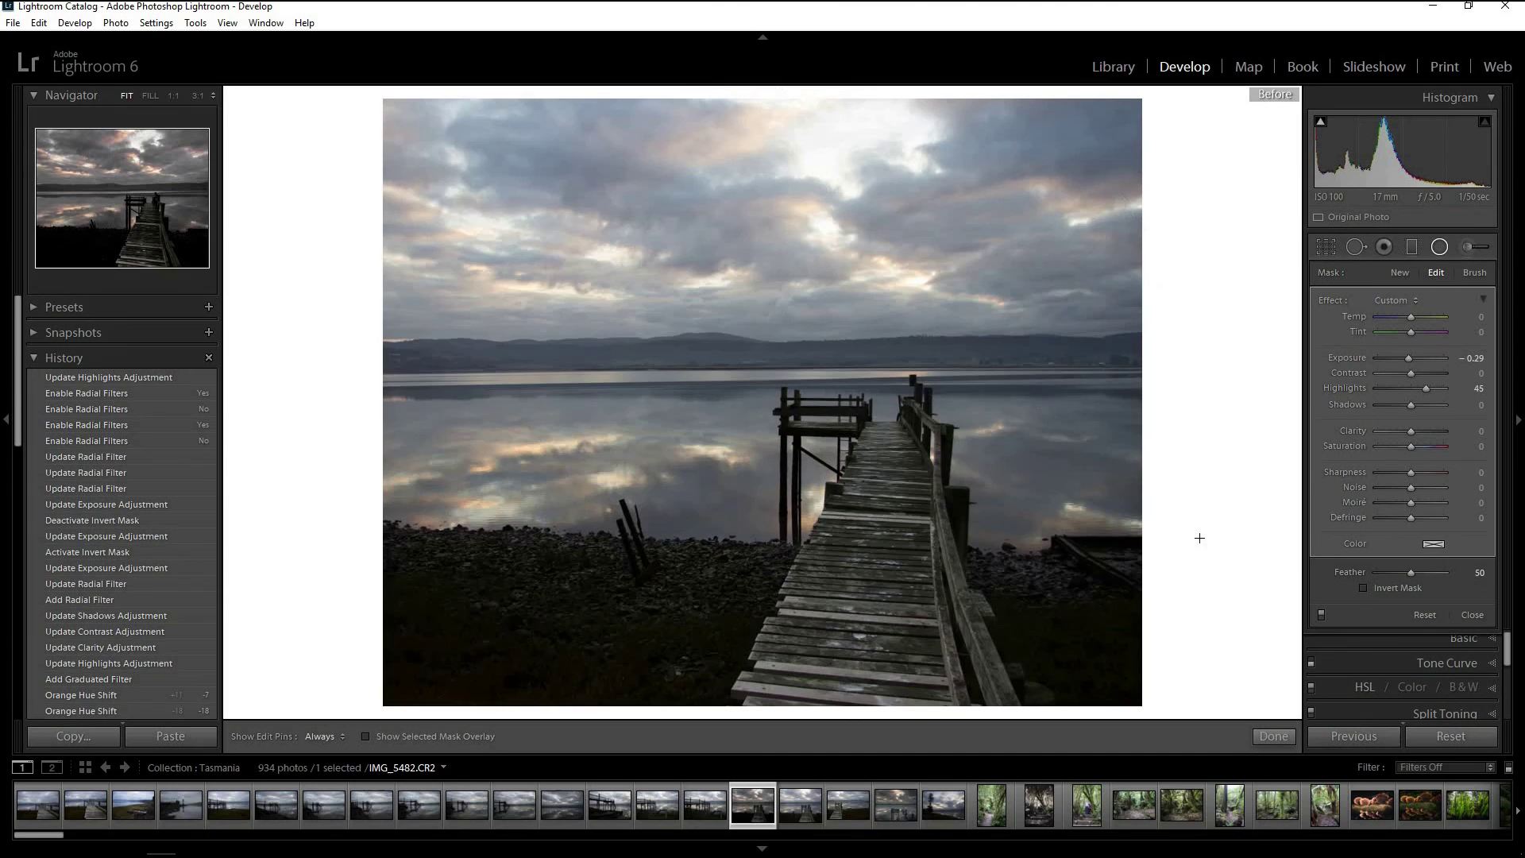
pyautogui.press('\\')
pyautogui.press('\\')
pyautogui.press('\\')
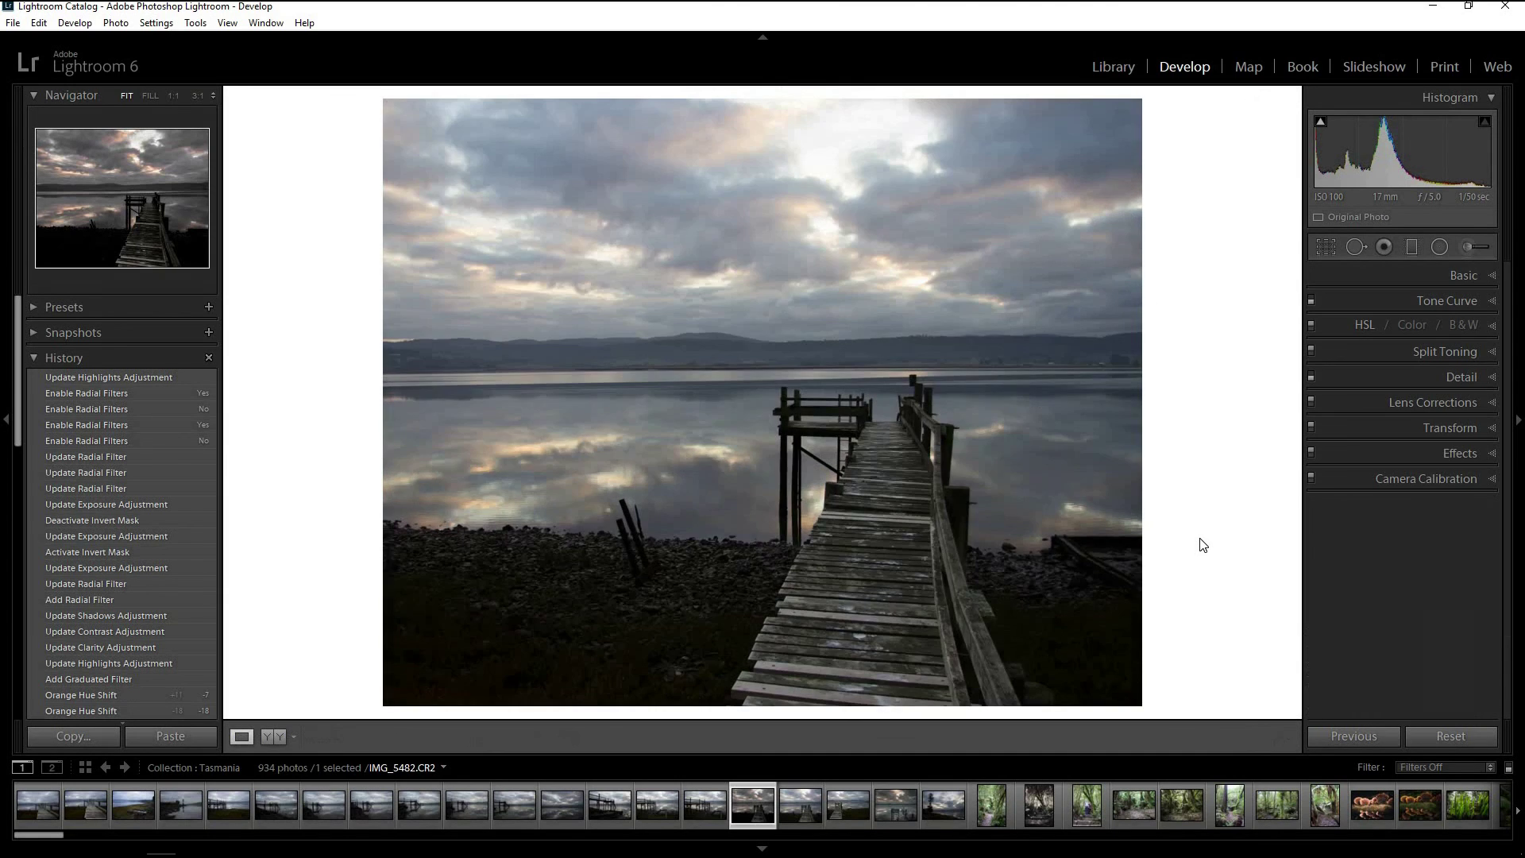
pyautogui.press('\\')
pyautogui.press('\\')
pyautogui.press('\\')
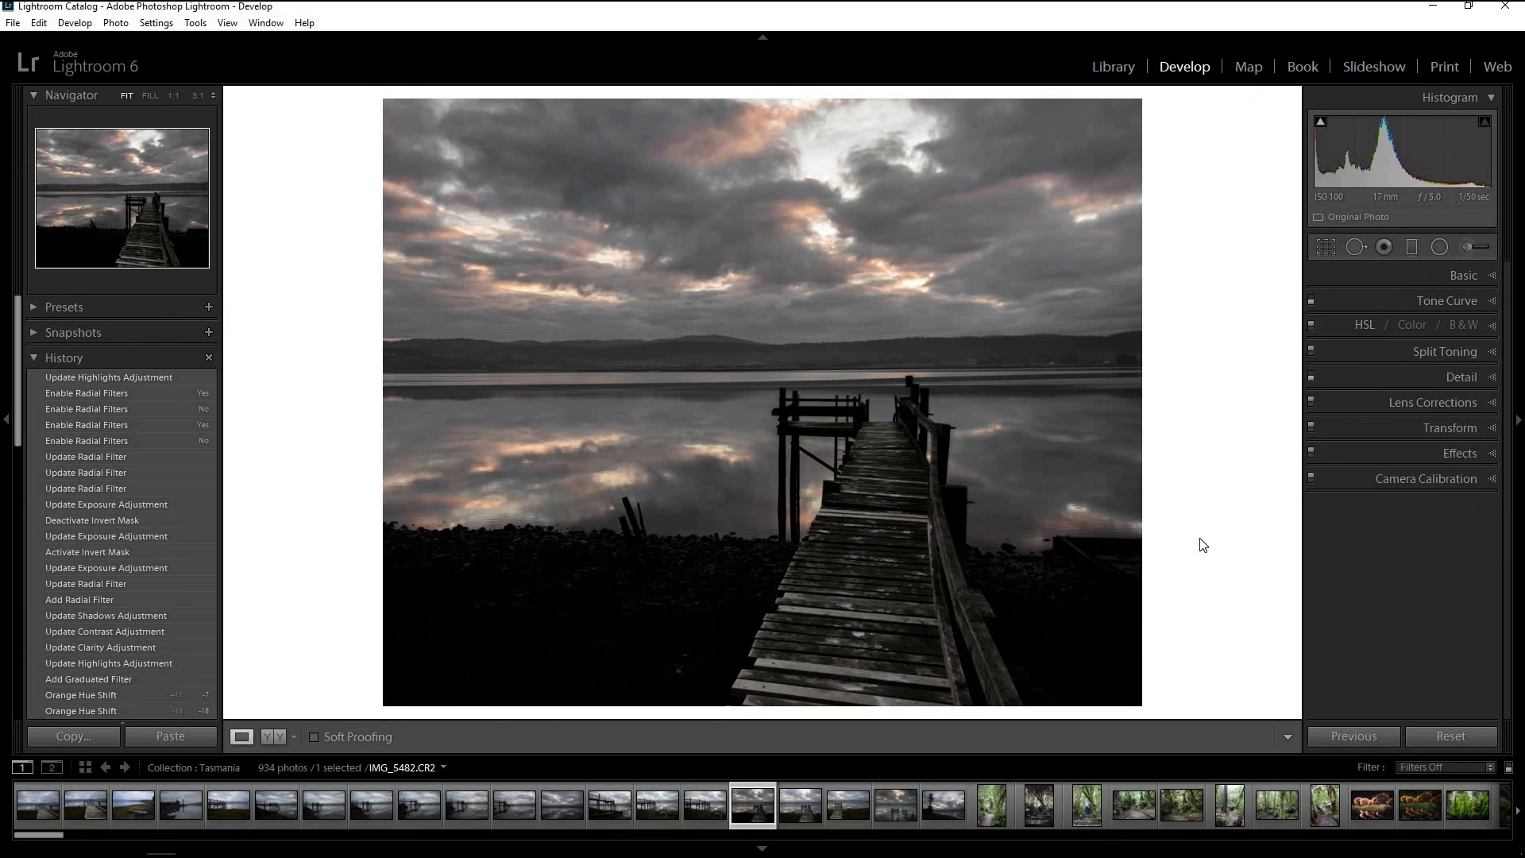